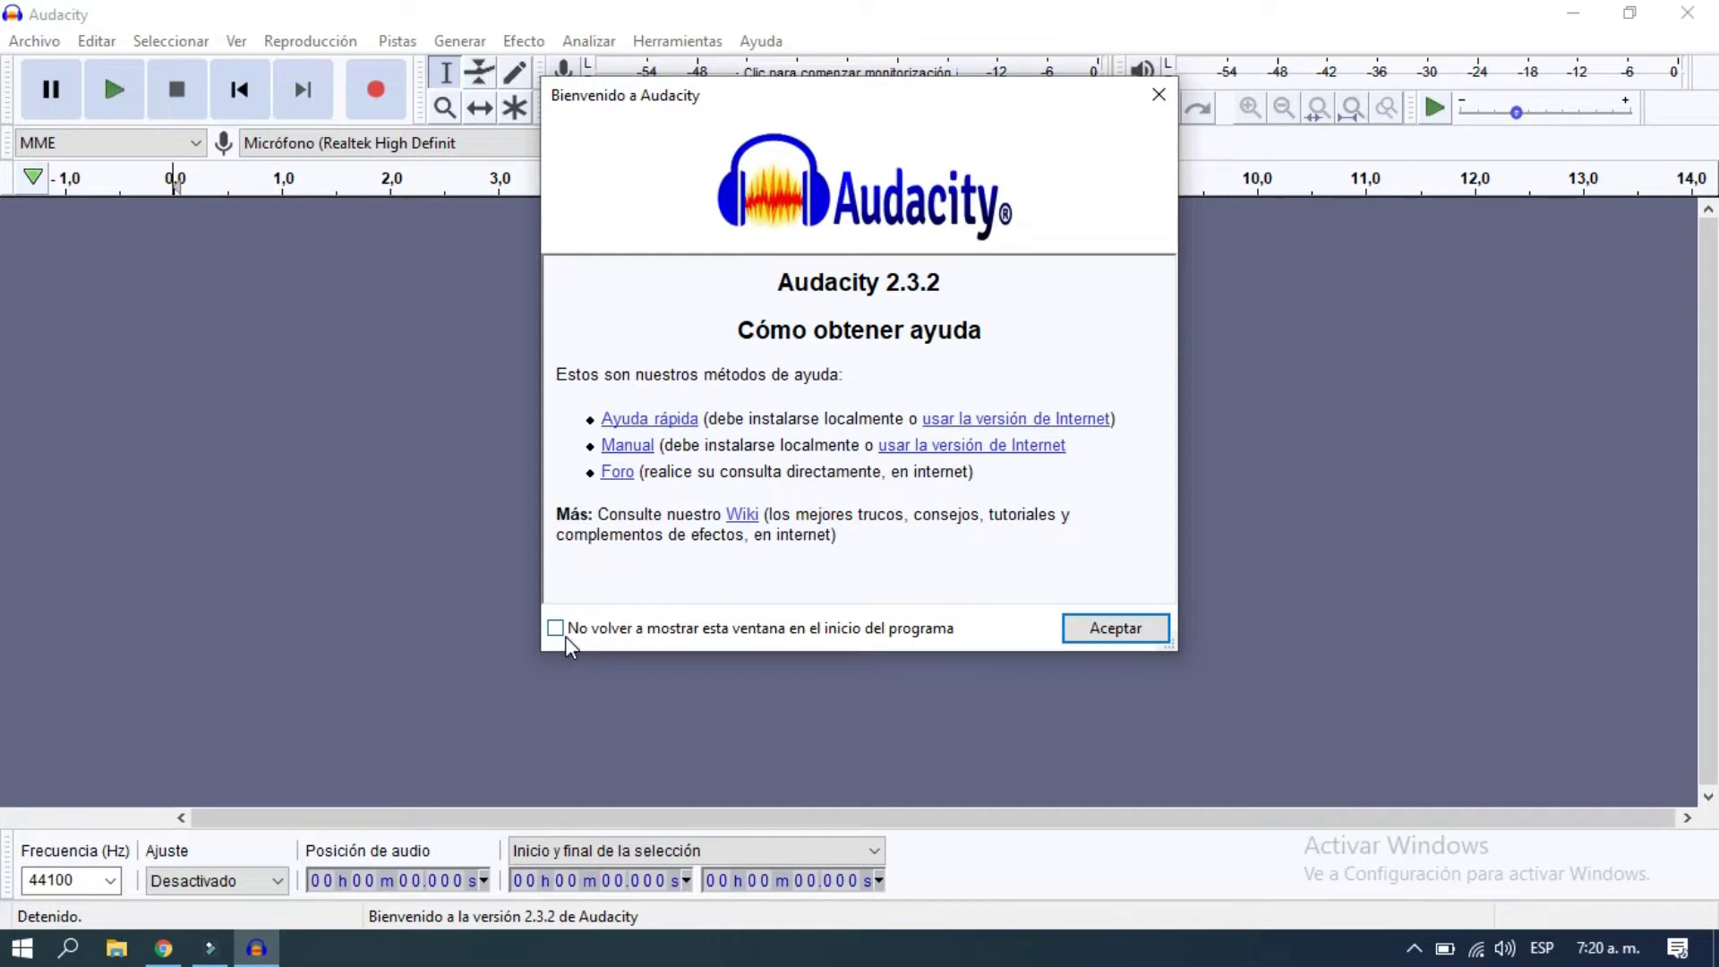
Dismiss the welcome window, record about 17 seconds of microphone audio with two pauses, and play it back from the start
click(1124, 631)
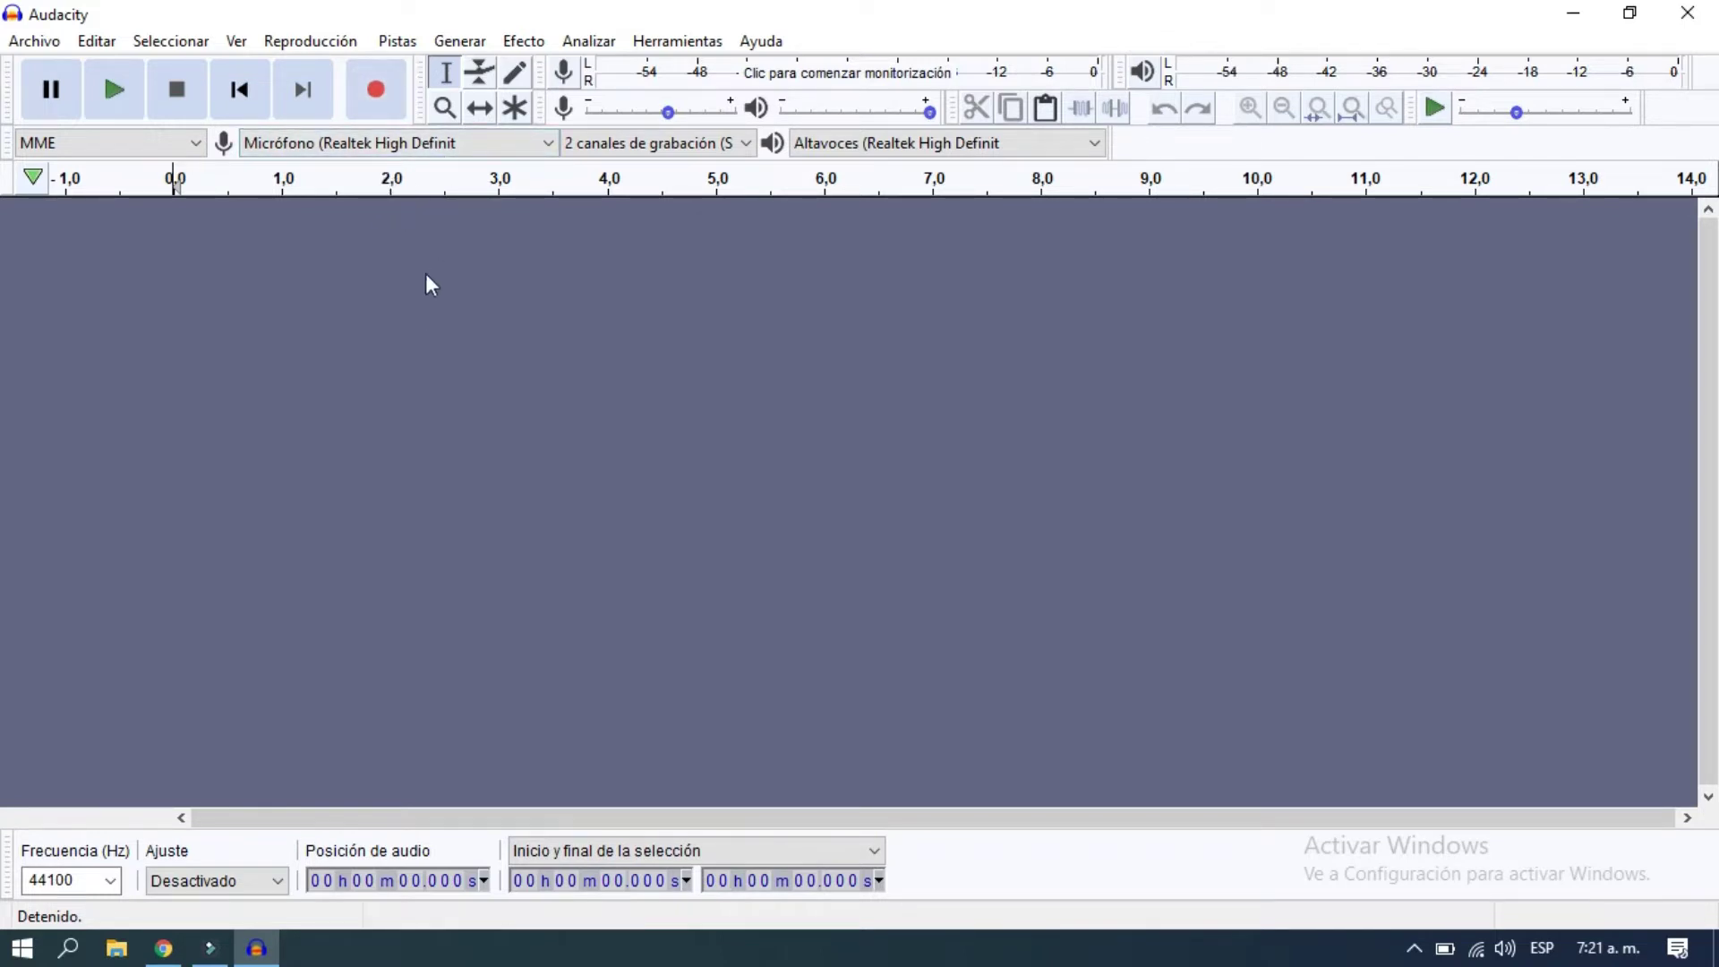
click(385, 93)
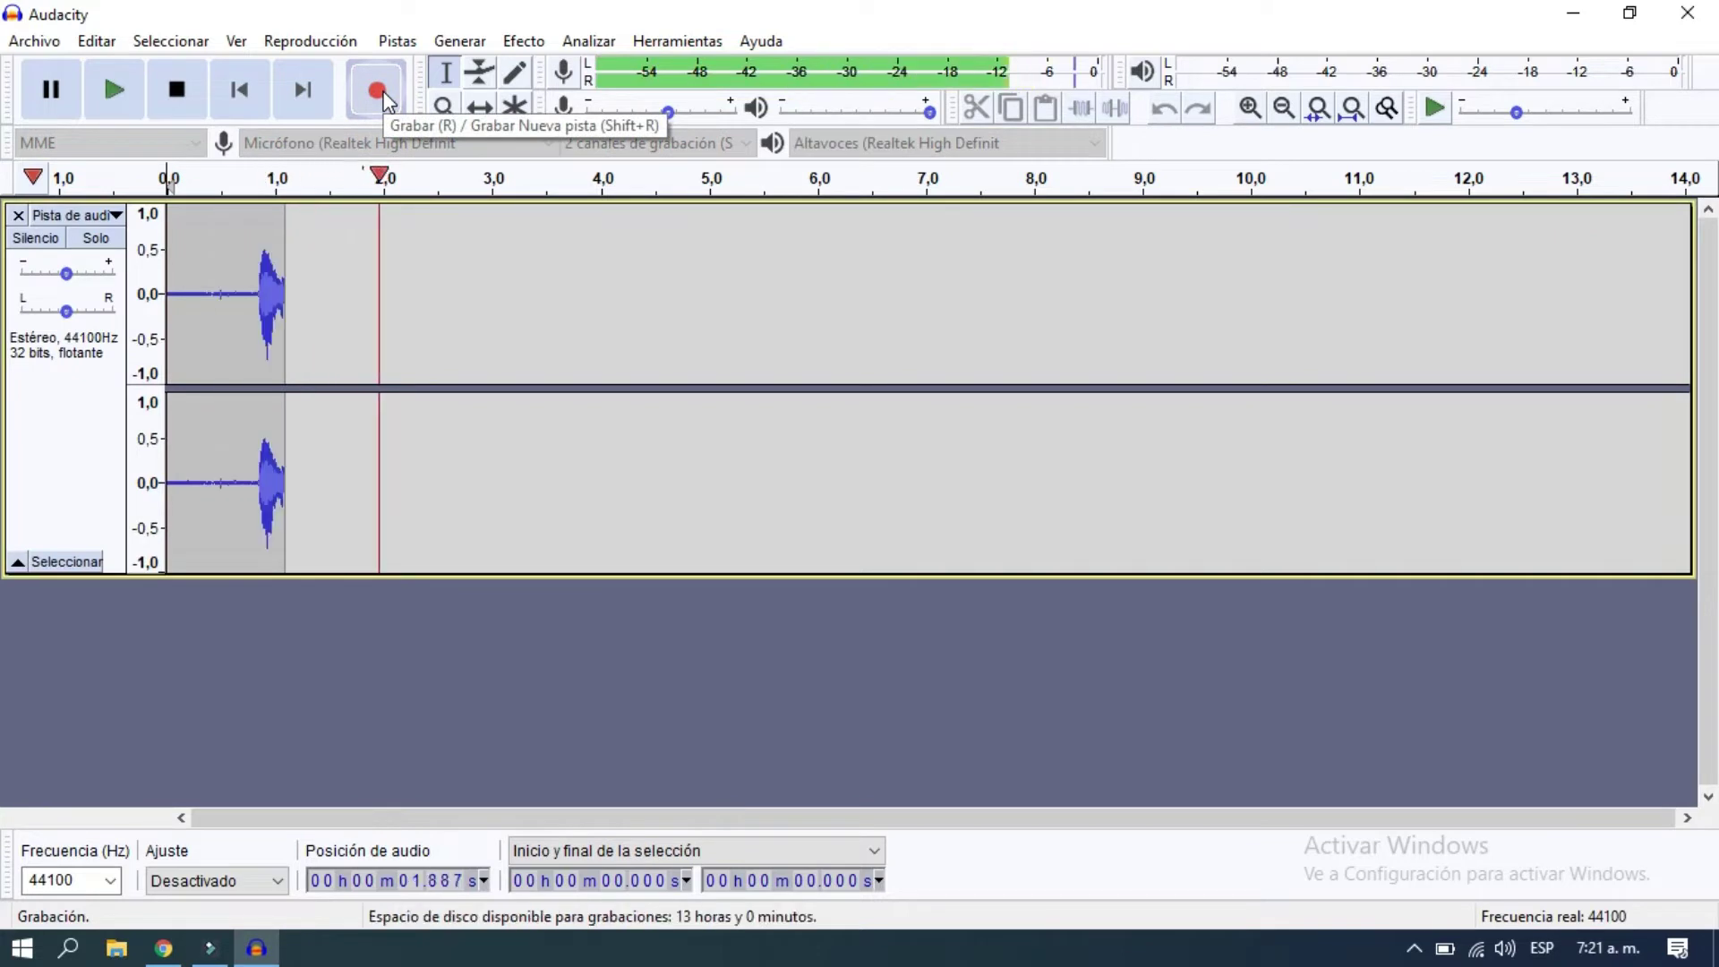
click(52, 89)
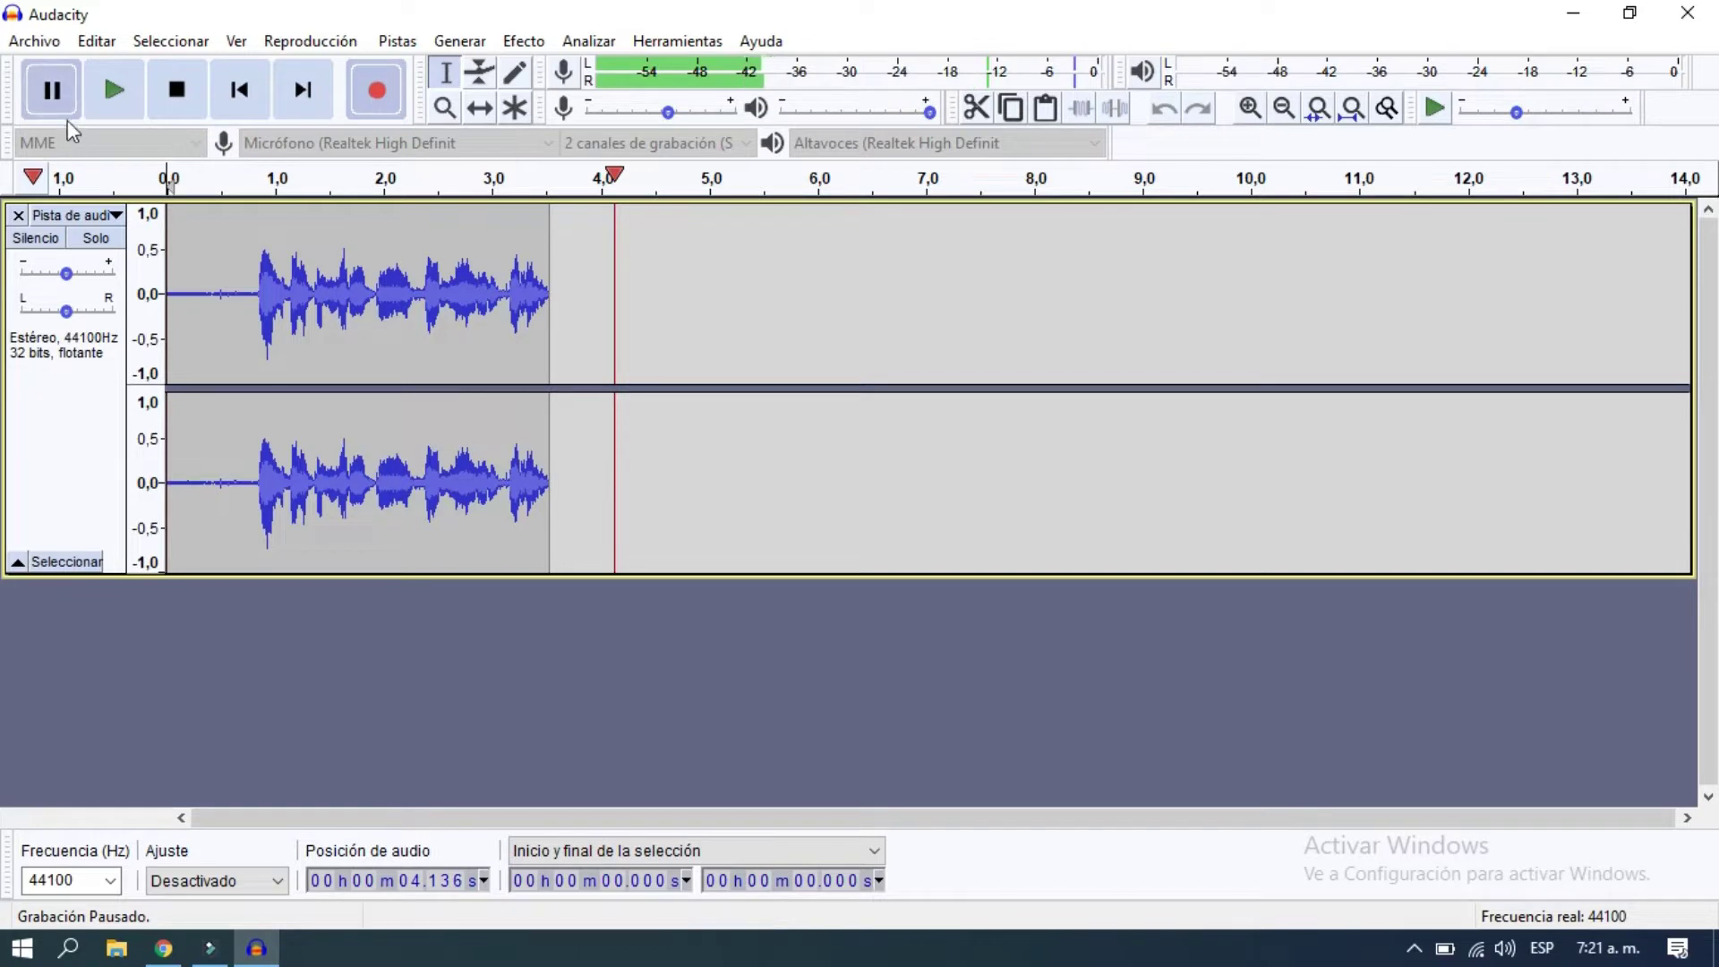
click(54, 94)
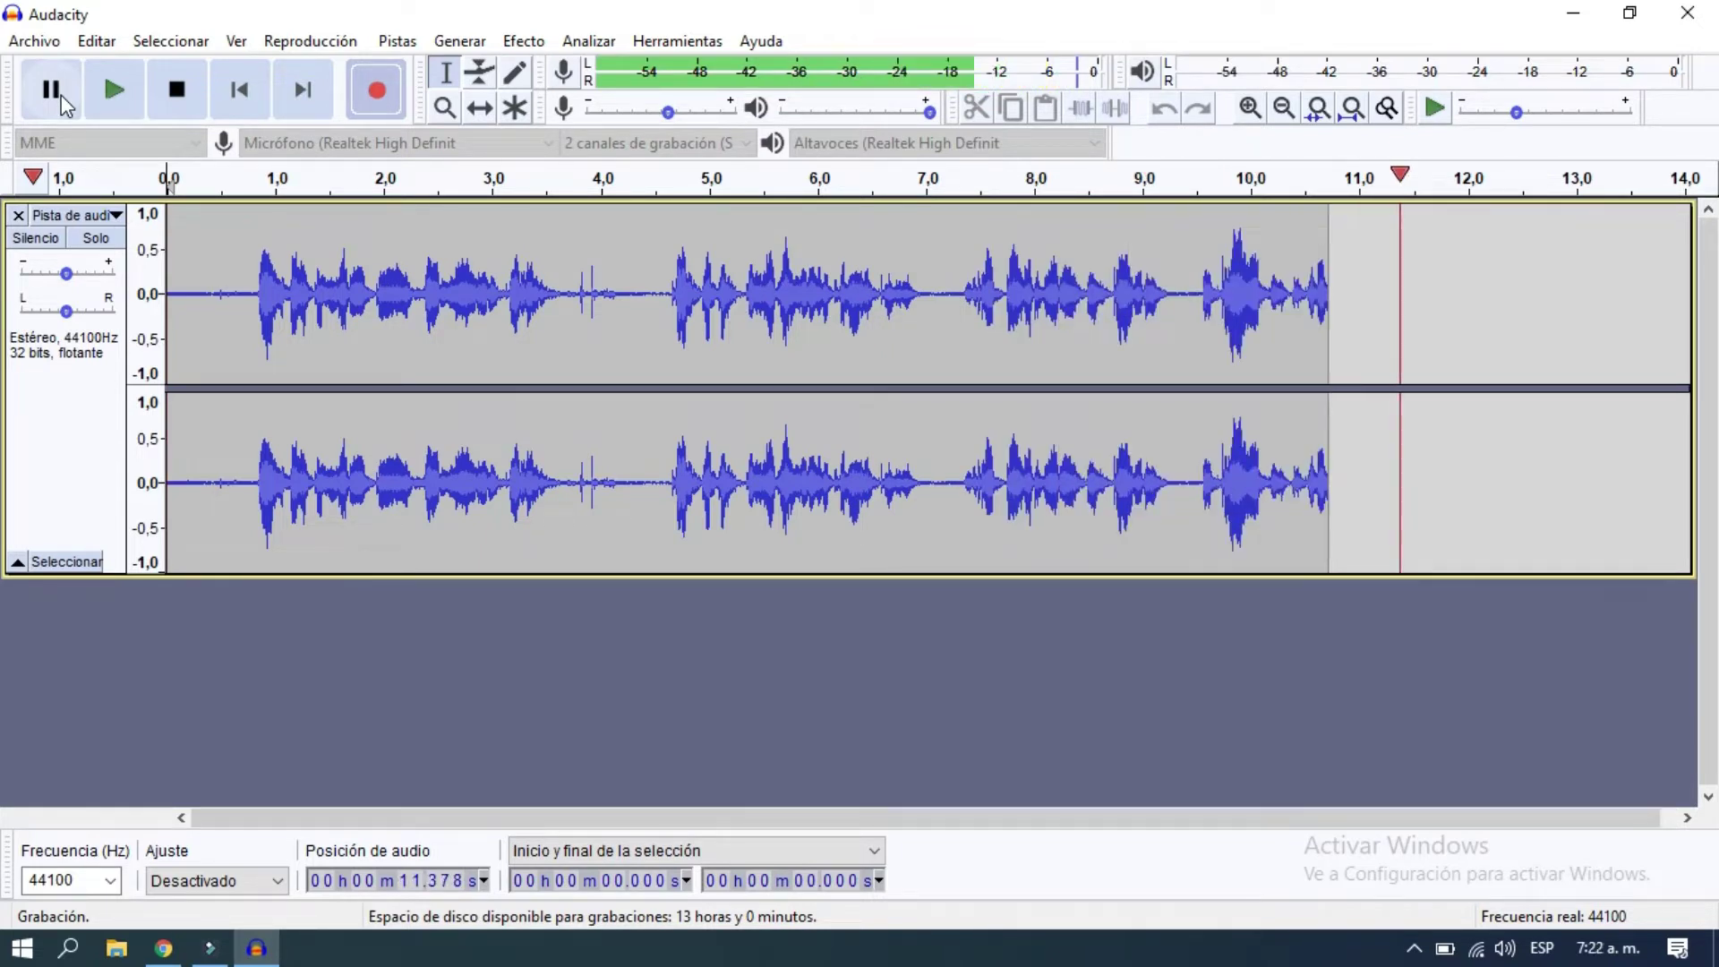
click(61, 95)
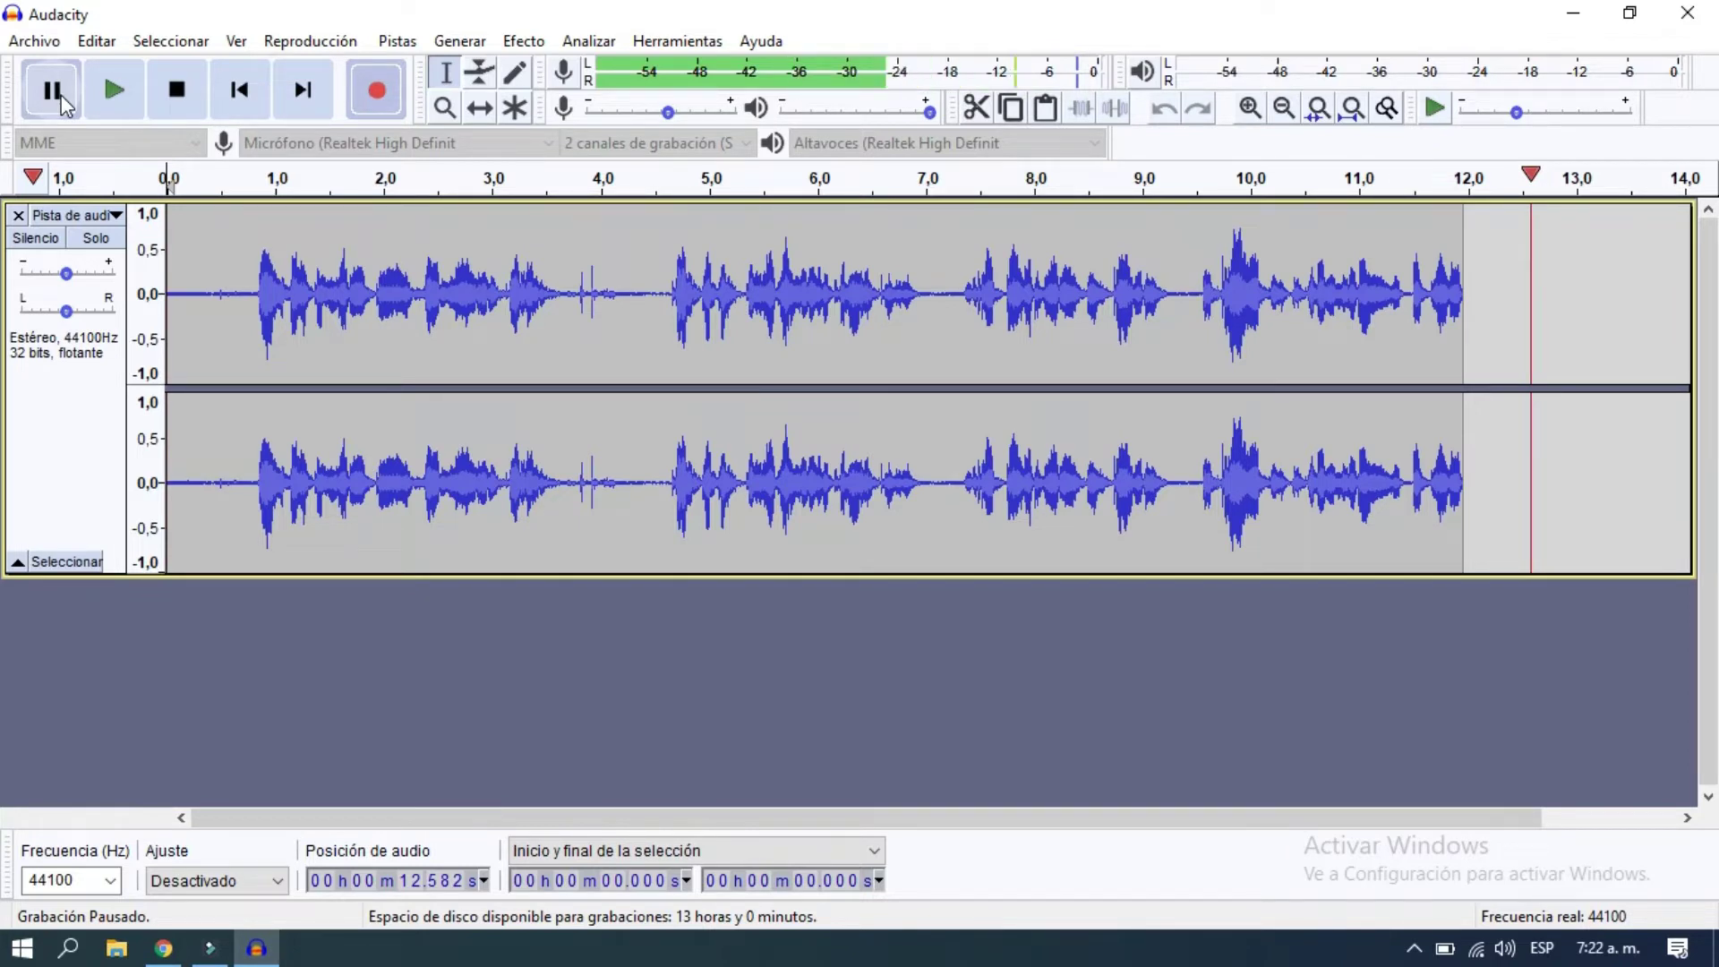
click(52, 90)
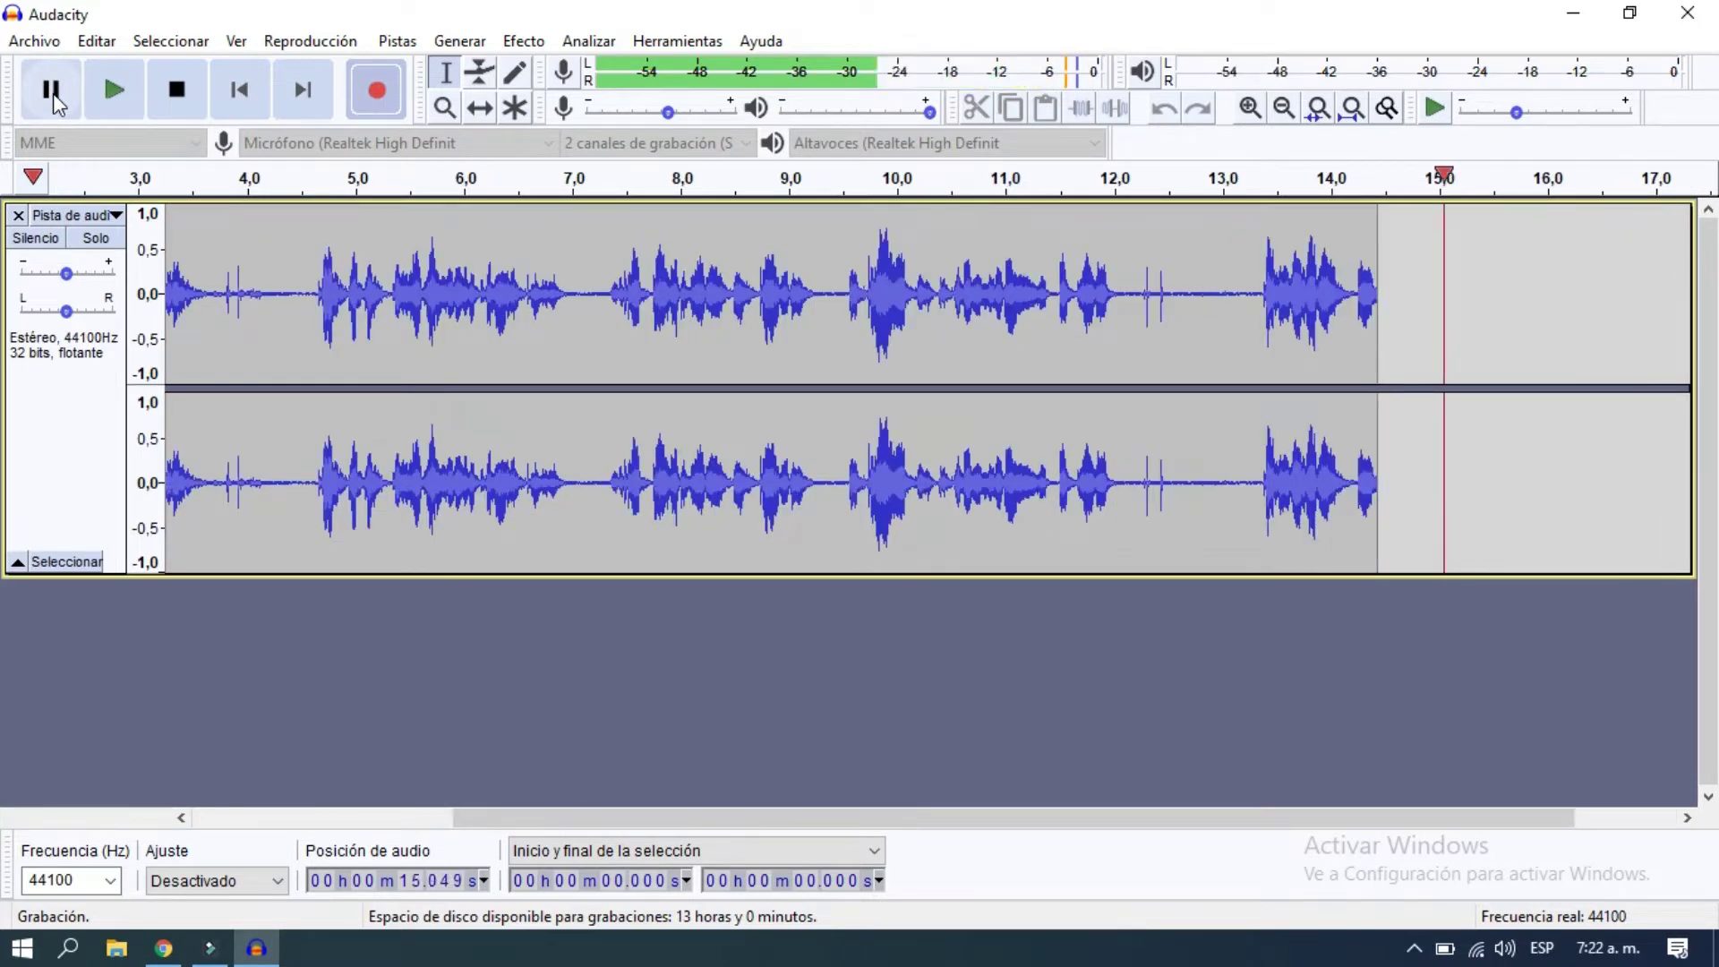
click(174, 100)
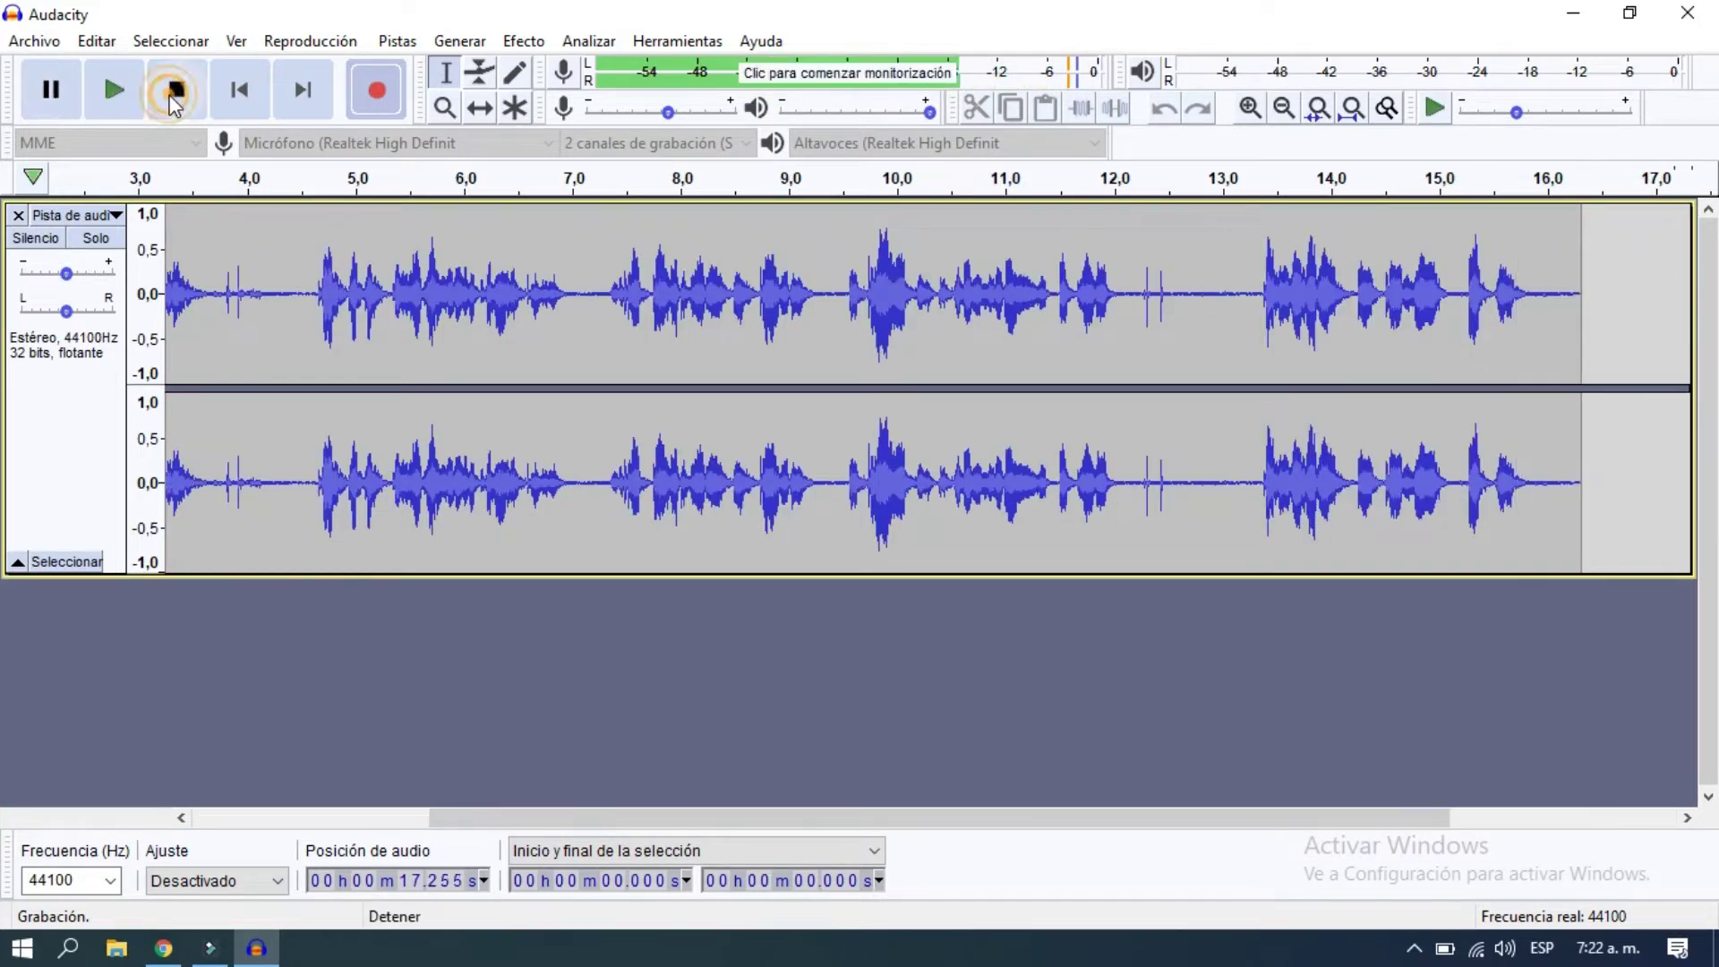
click(239, 92)
key(space)
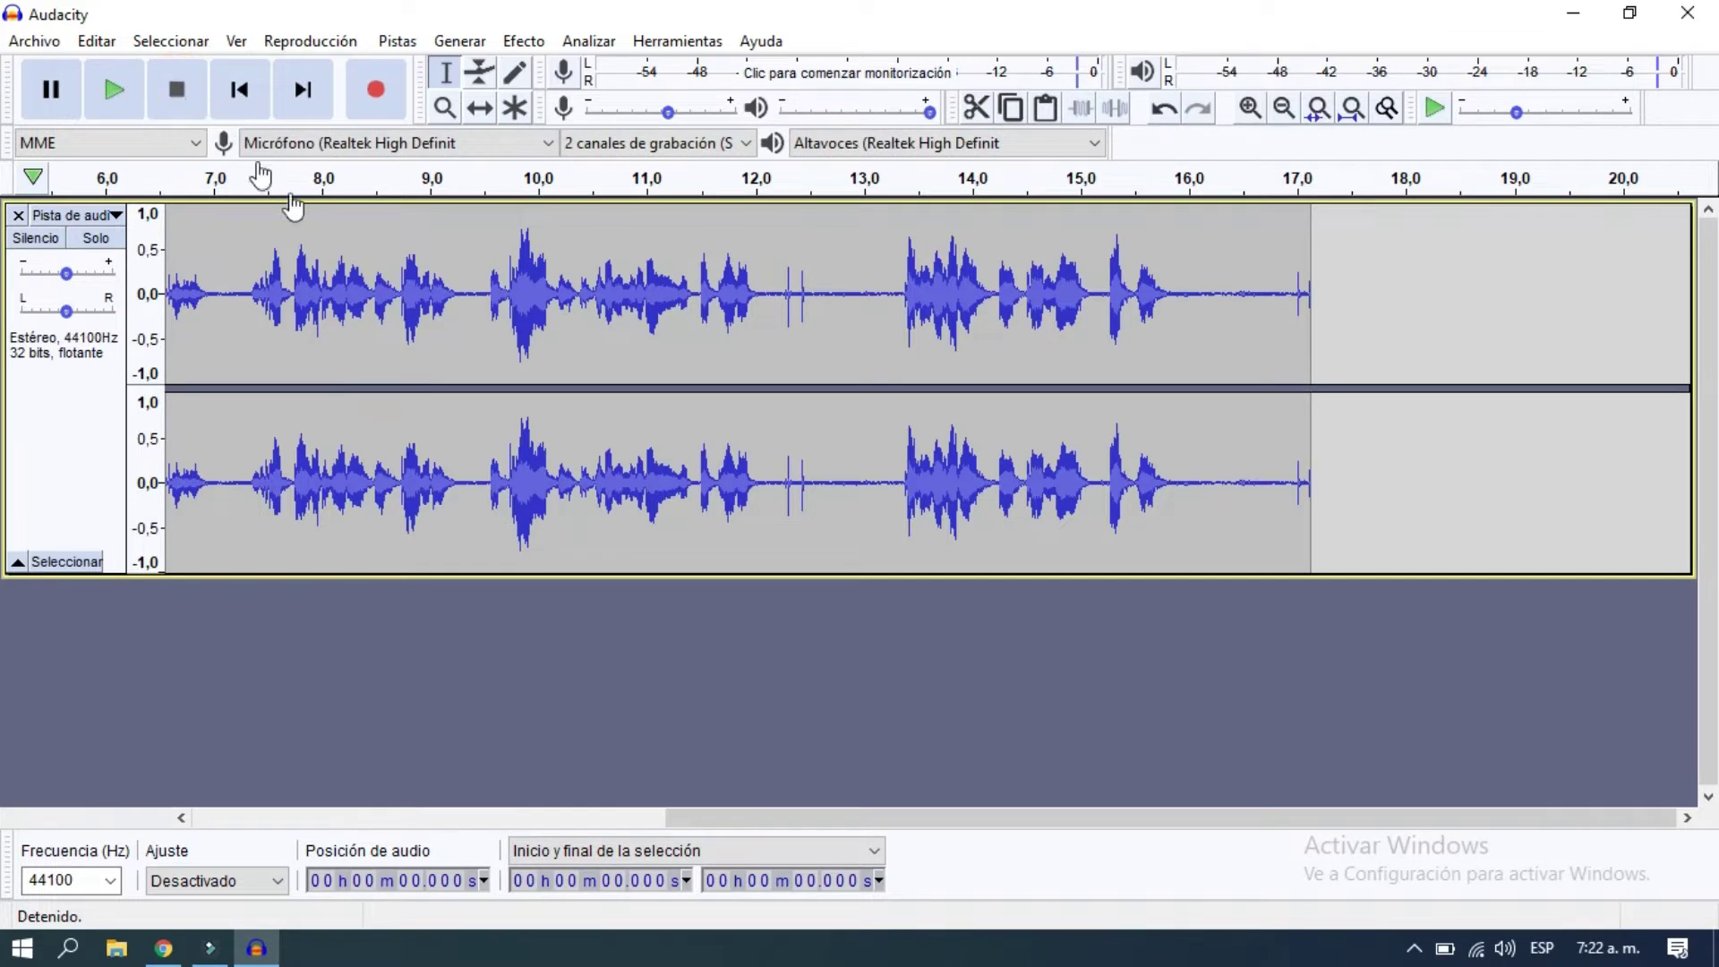
Cut the silence from 0 to 0.836 s at the recording's start and the gap from 2.821 to 3.785 s
drag(760, 819, 207, 837)
click(298, 811)
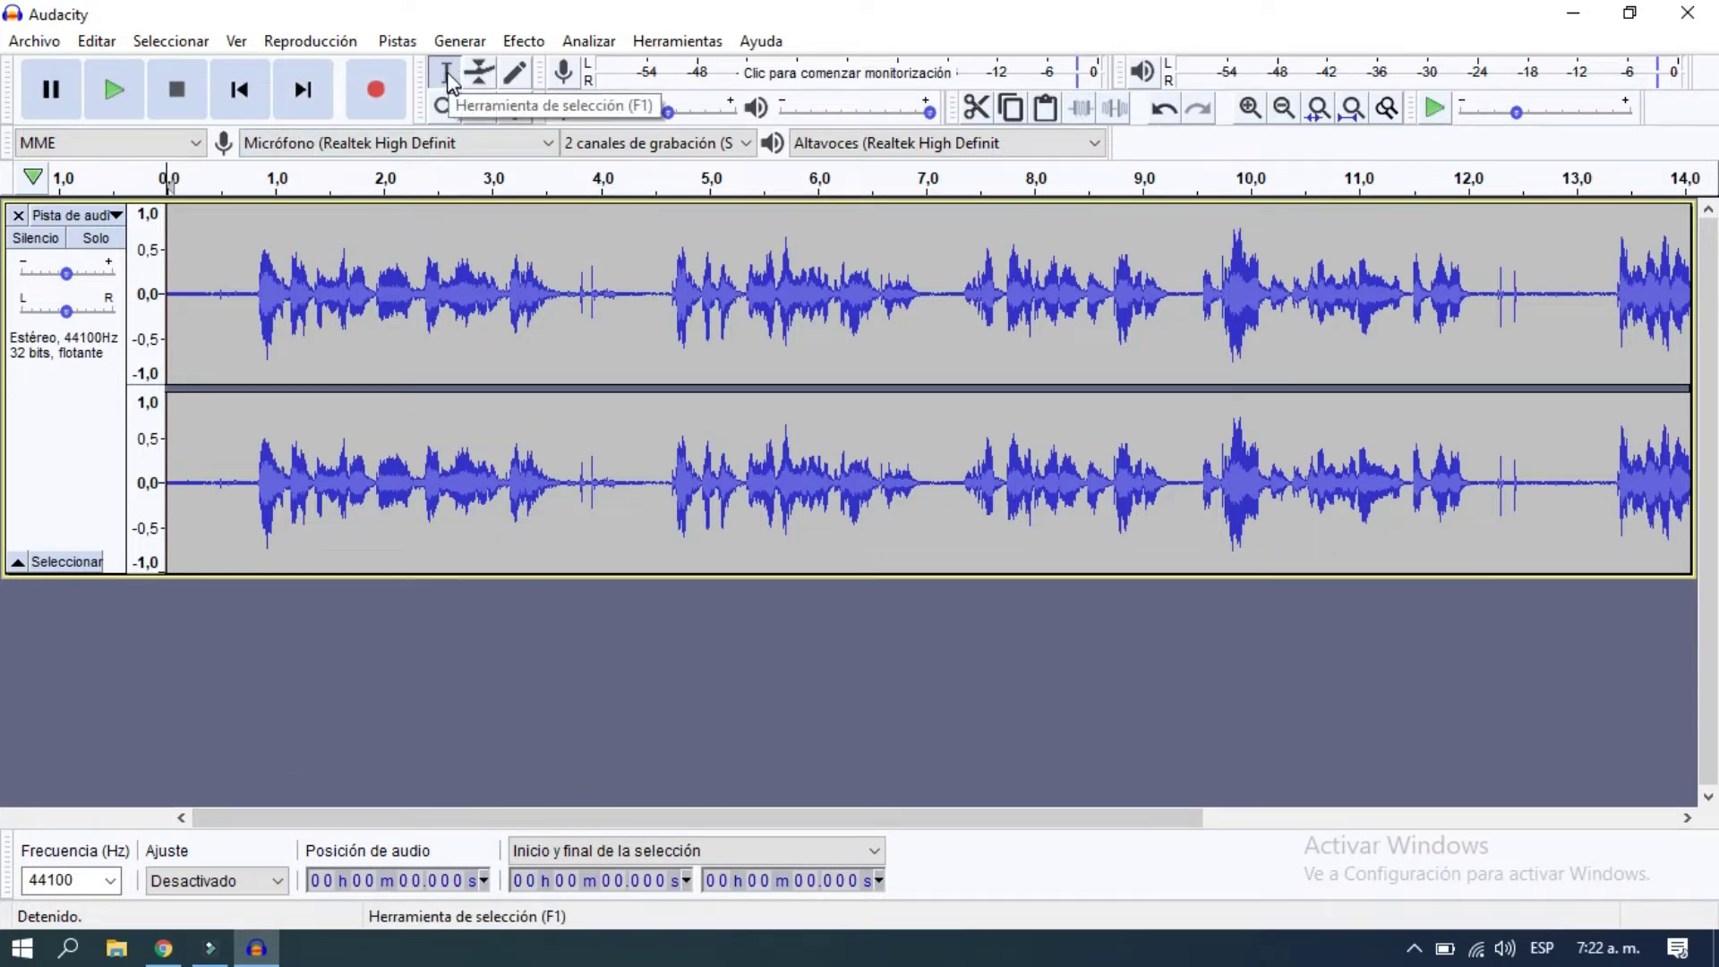
drag(256, 295, 159, 315)
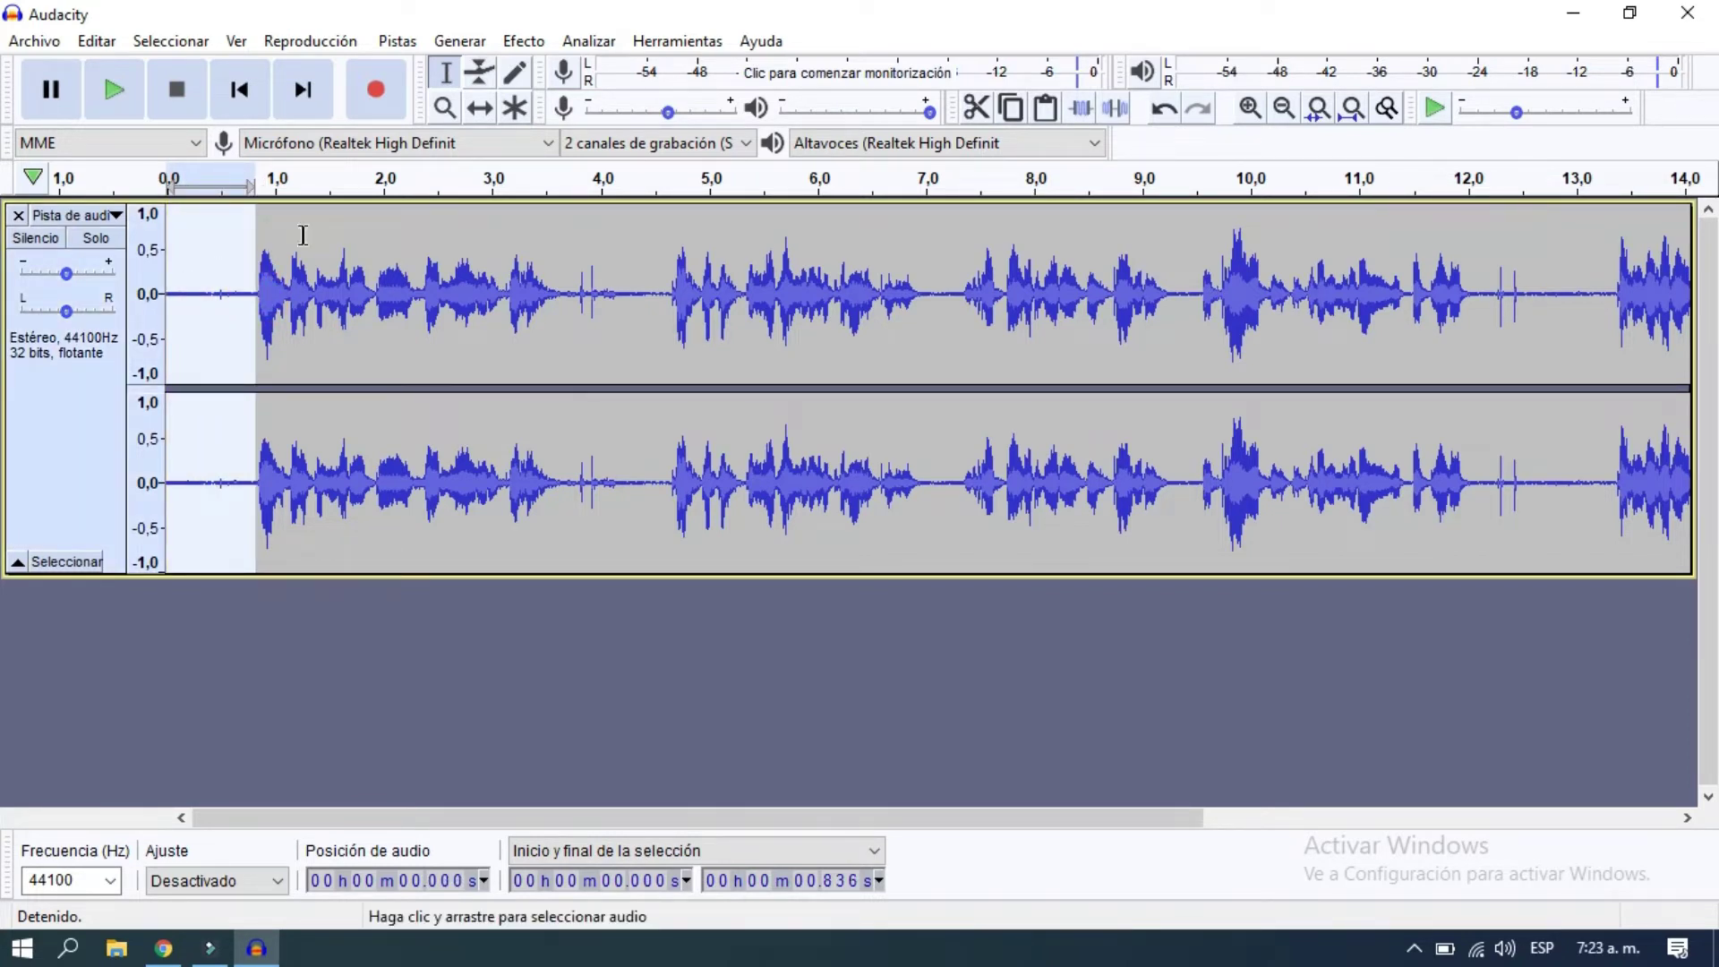
click(976, 109)
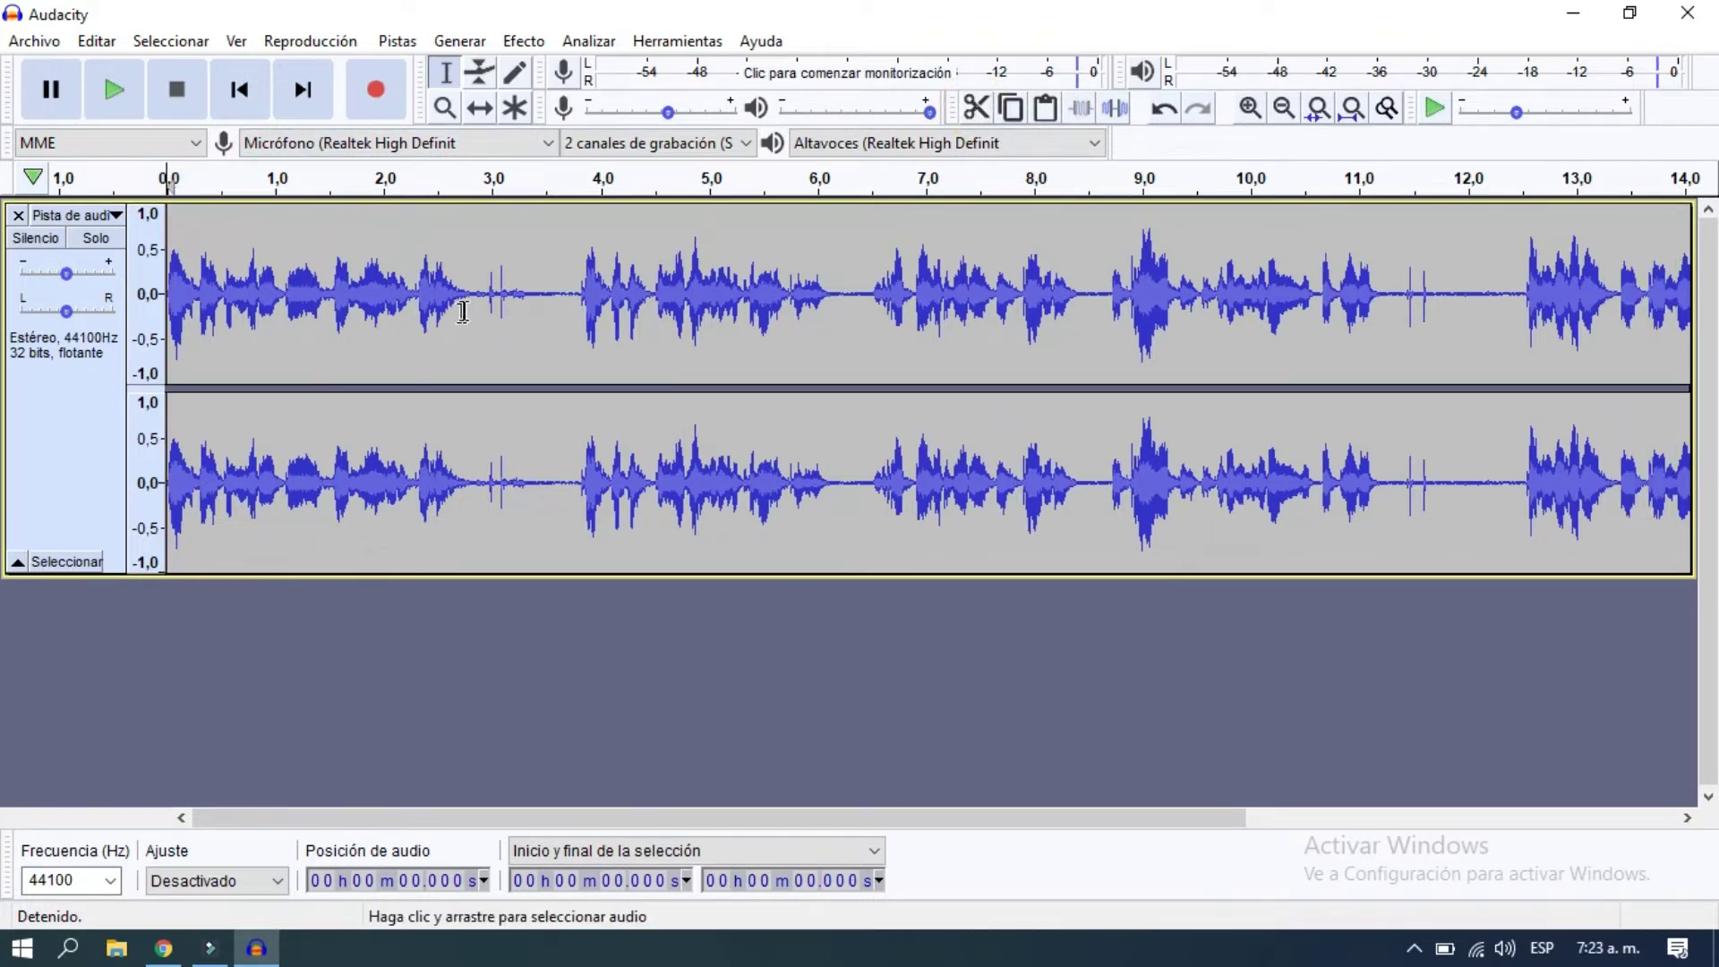
drag(471, 296, 573, 327)
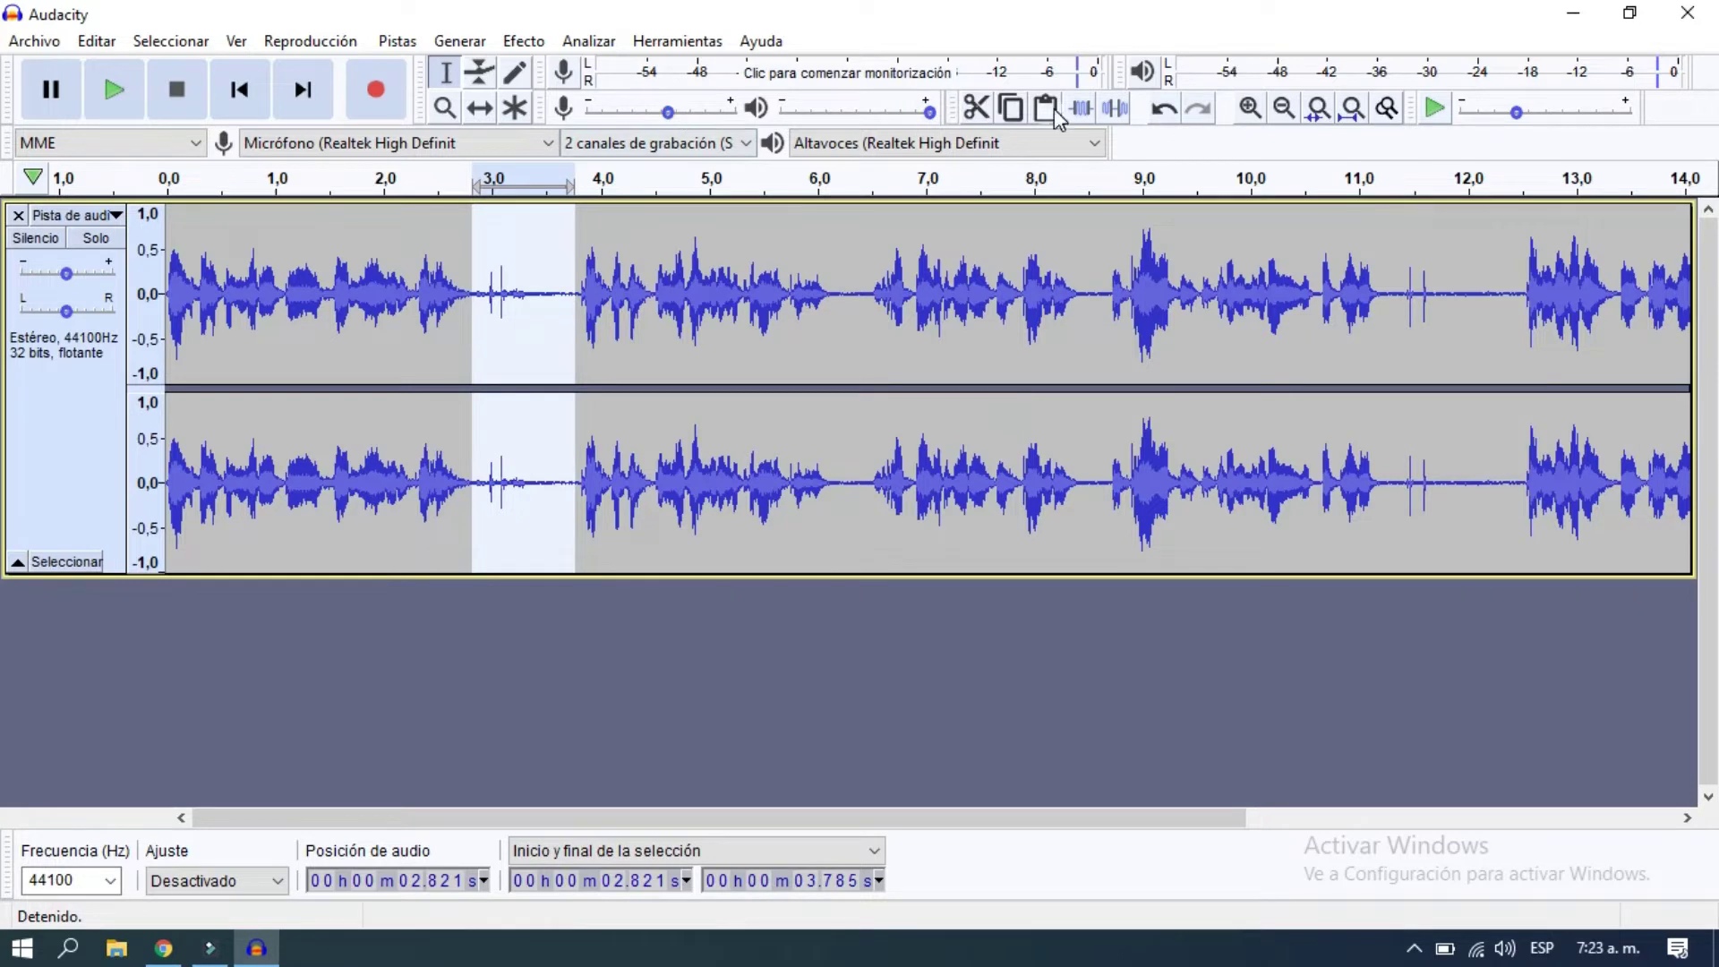
click(979, 111)
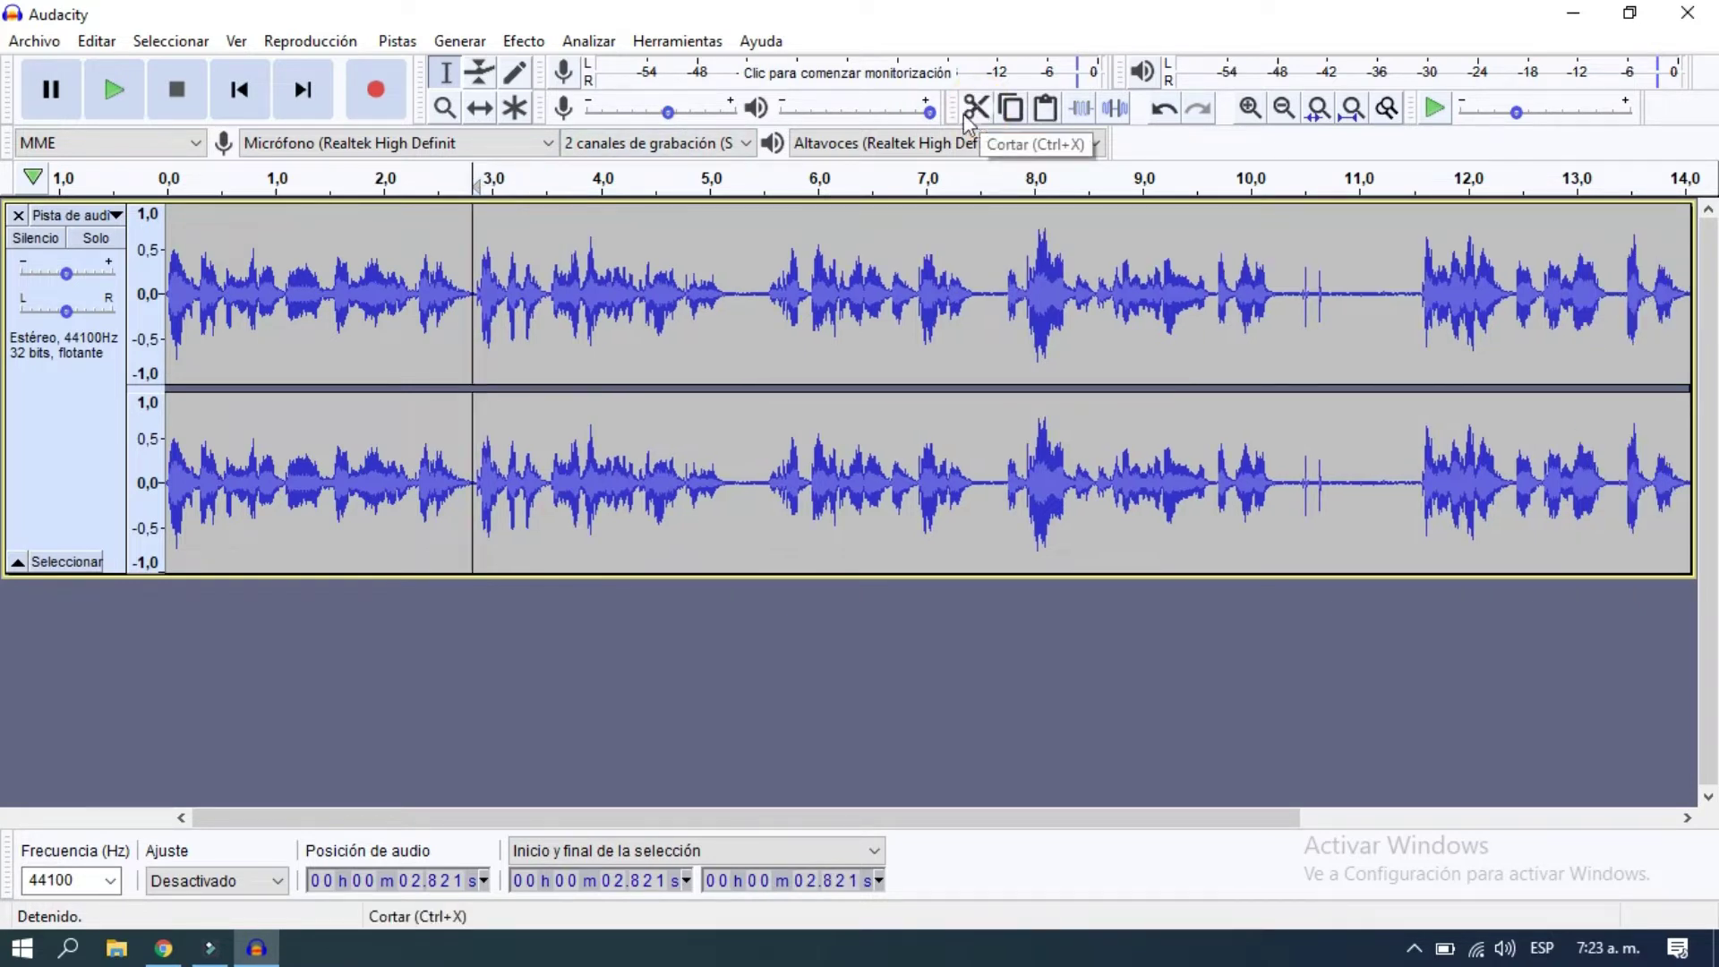
Cut the silent gaps from 5.224 to 5.538 s and from 10.019 to 11.180 s out of the recording
drag(732, 297, 768, 316)
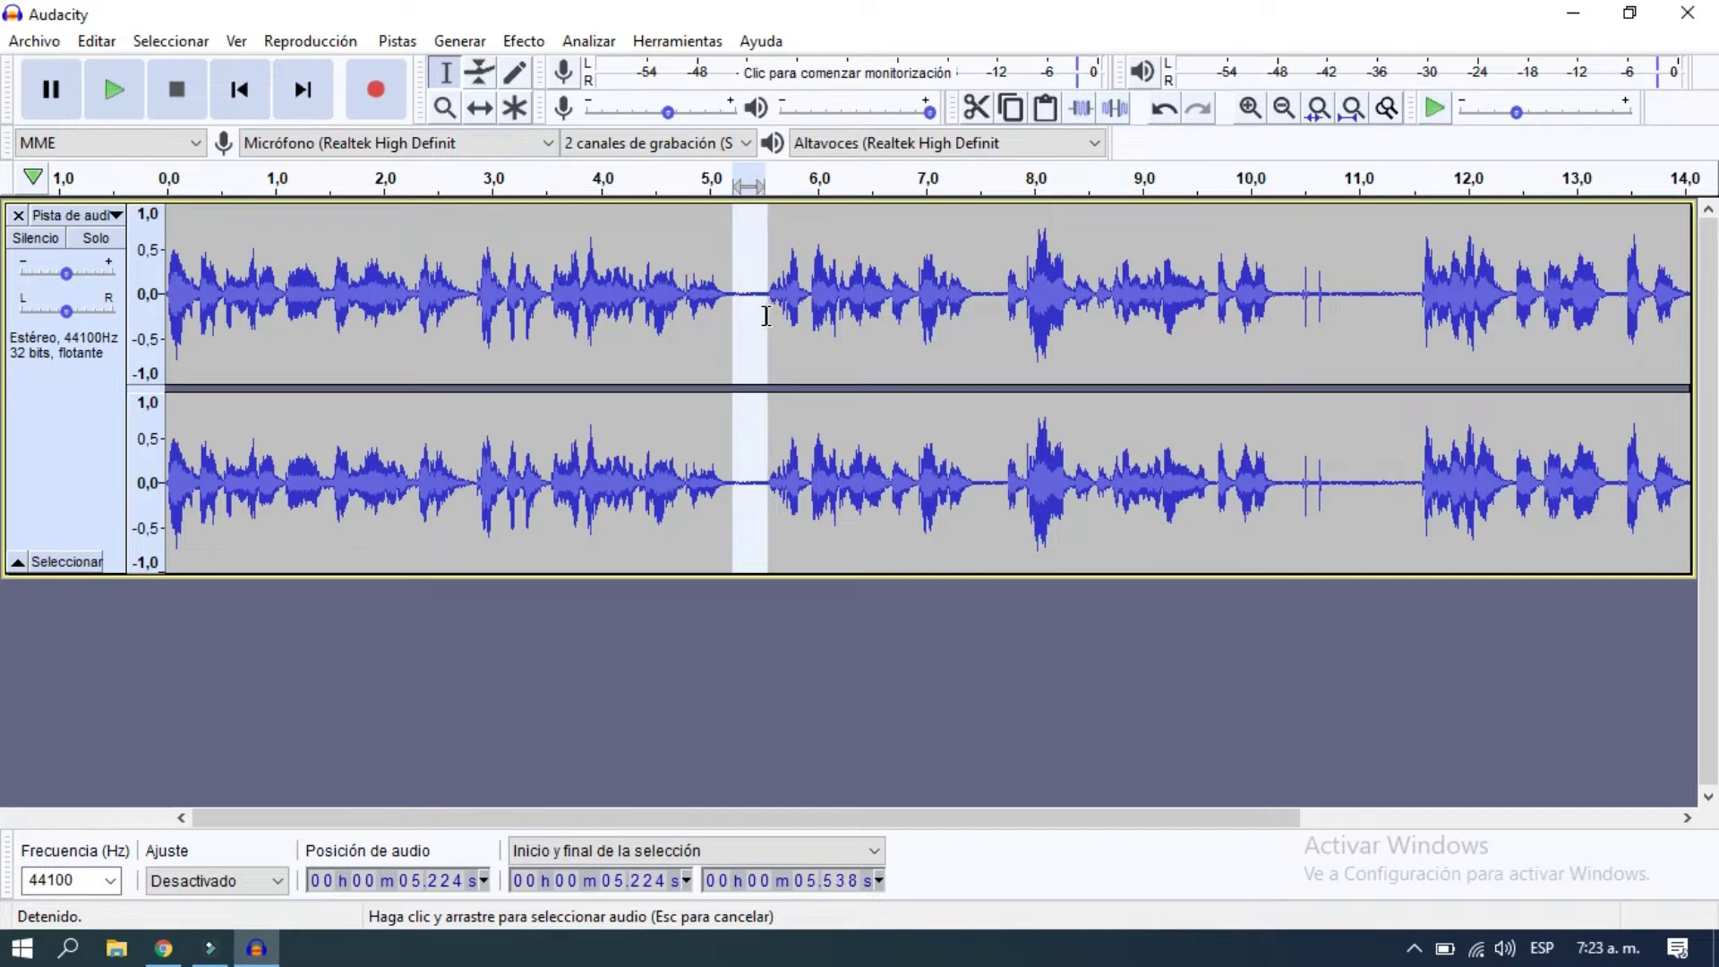
click(977, 111)
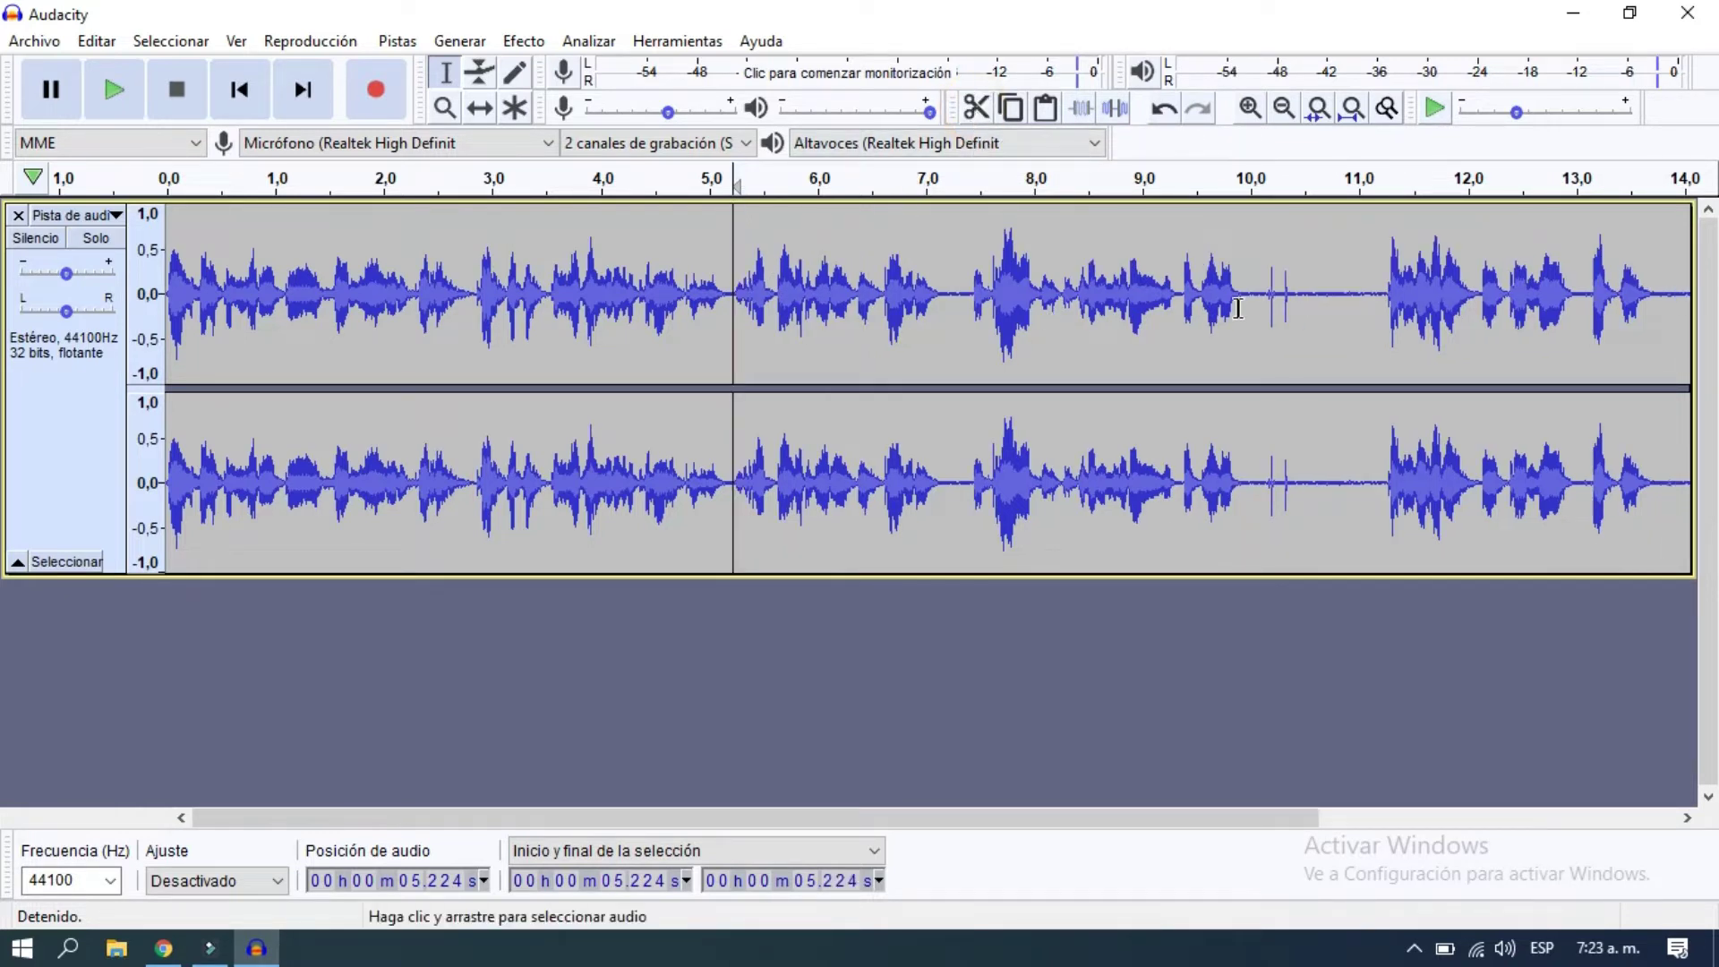
drag(1252, 296, 1376, 336)
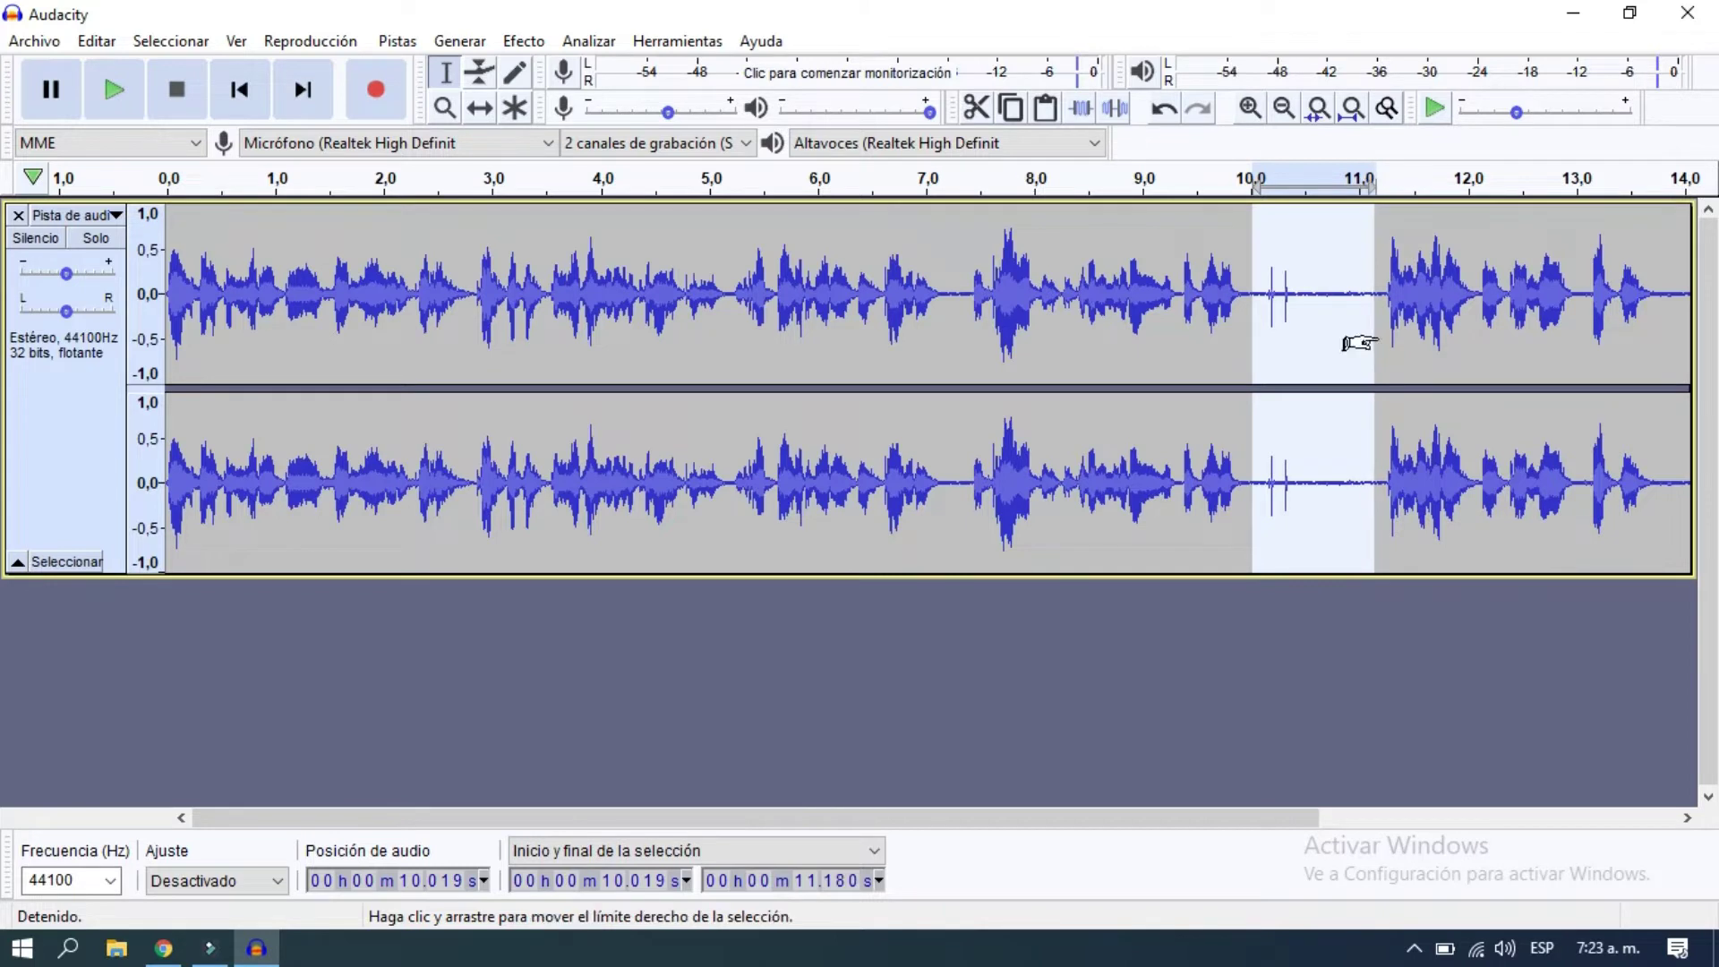
click(975, 109)
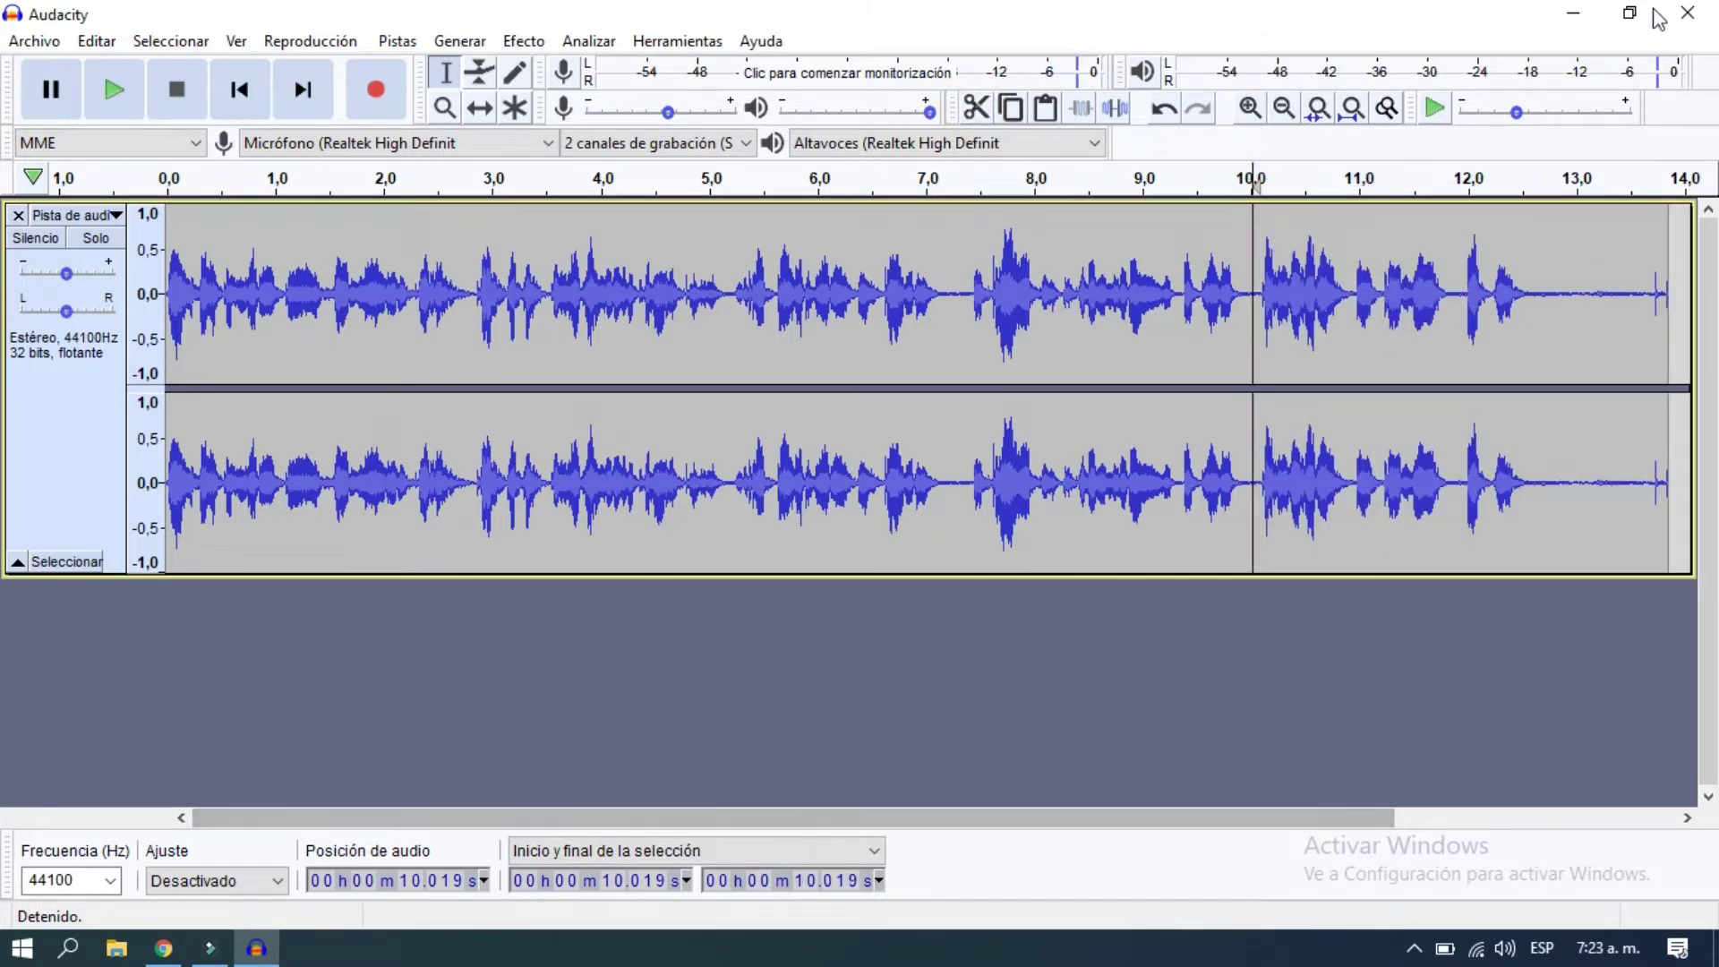
Delete the trailing silence from 12.678 s to the end of the track and play the trimmed recording from the start
click(1287, 108)
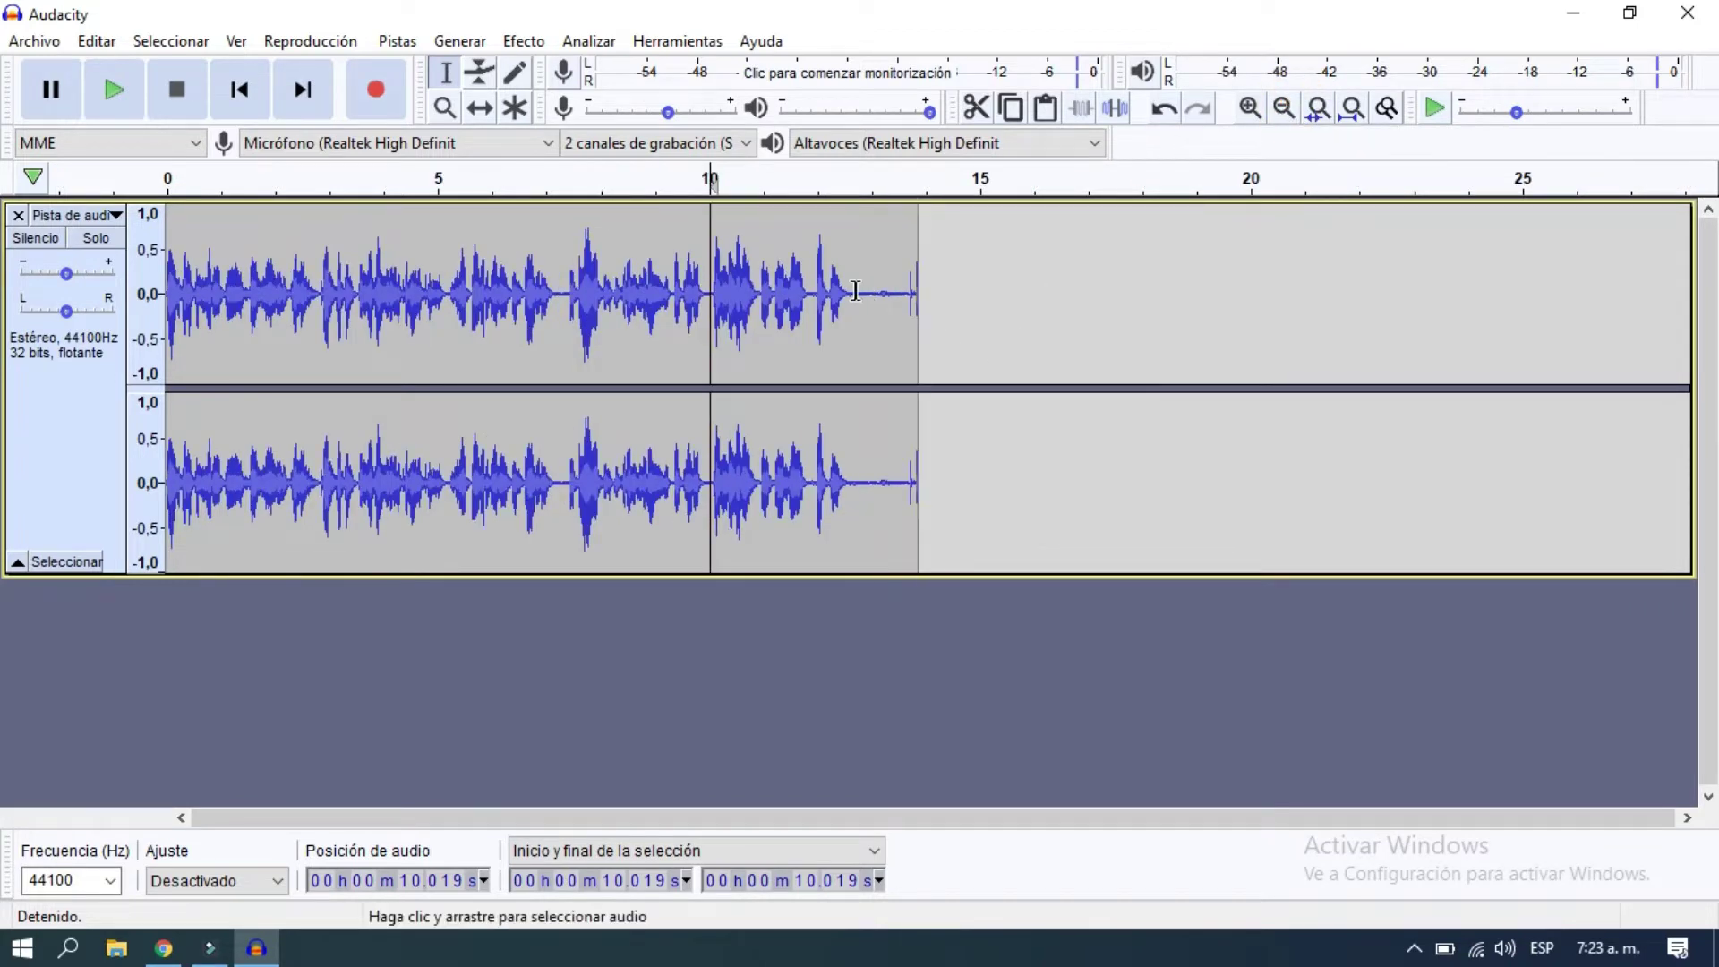
drag(853, 294, 918, 318)
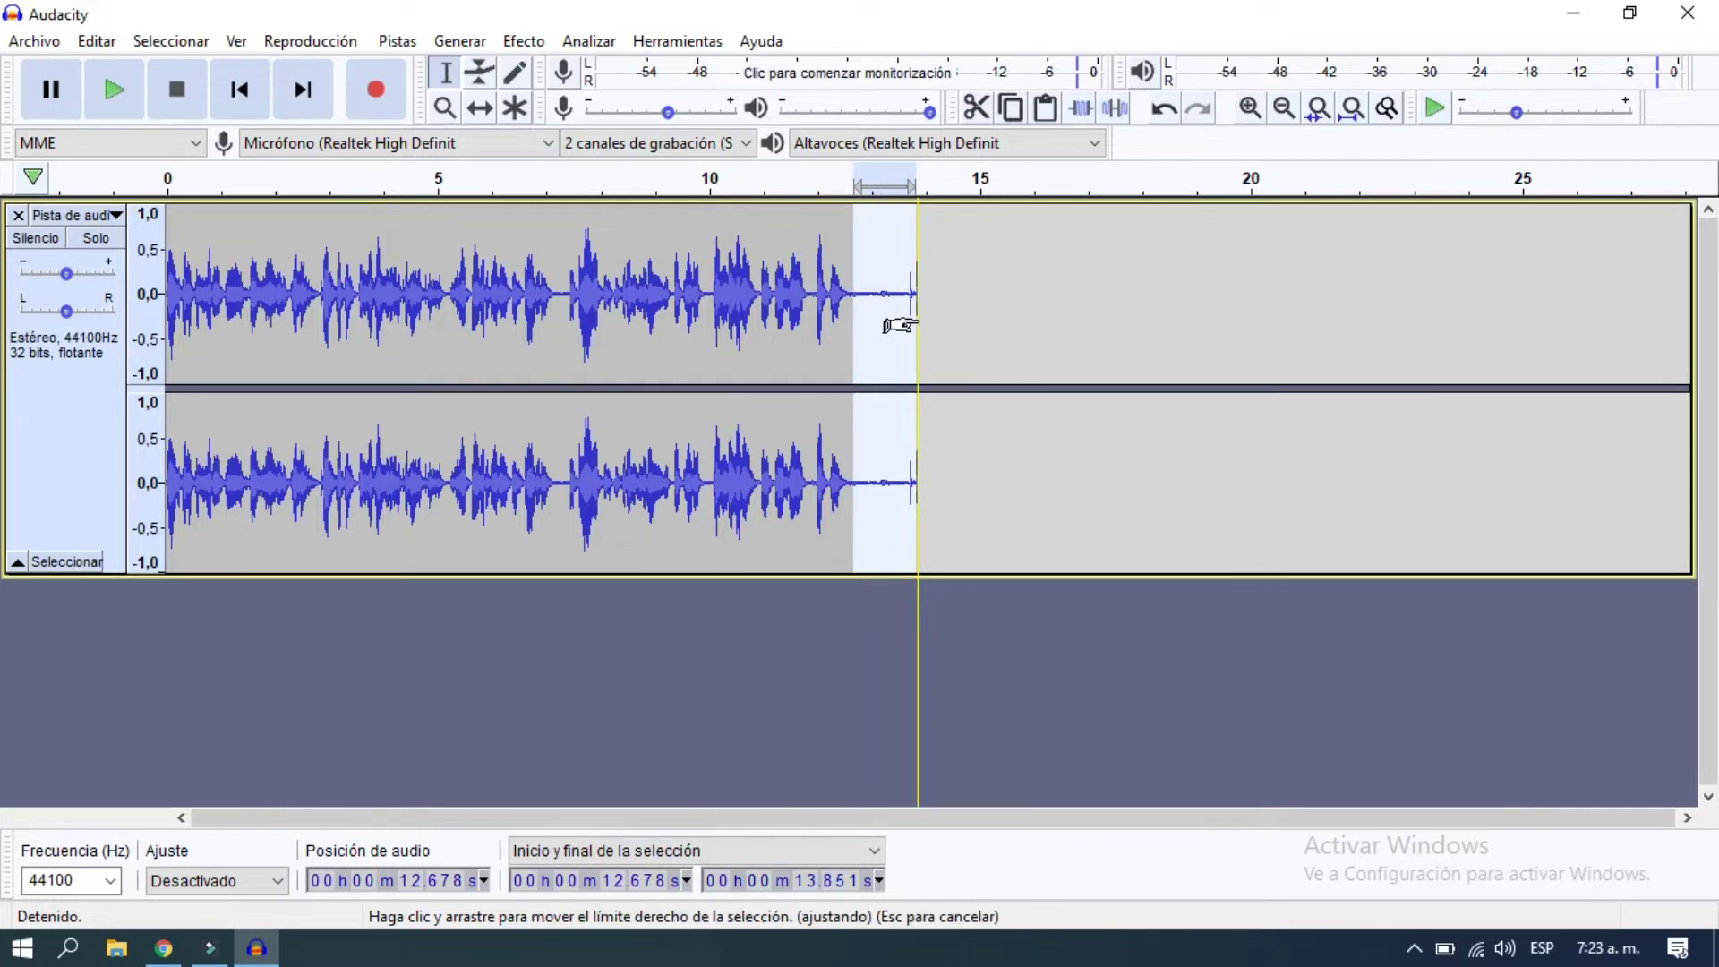
key(Delete)
click(239, 90)
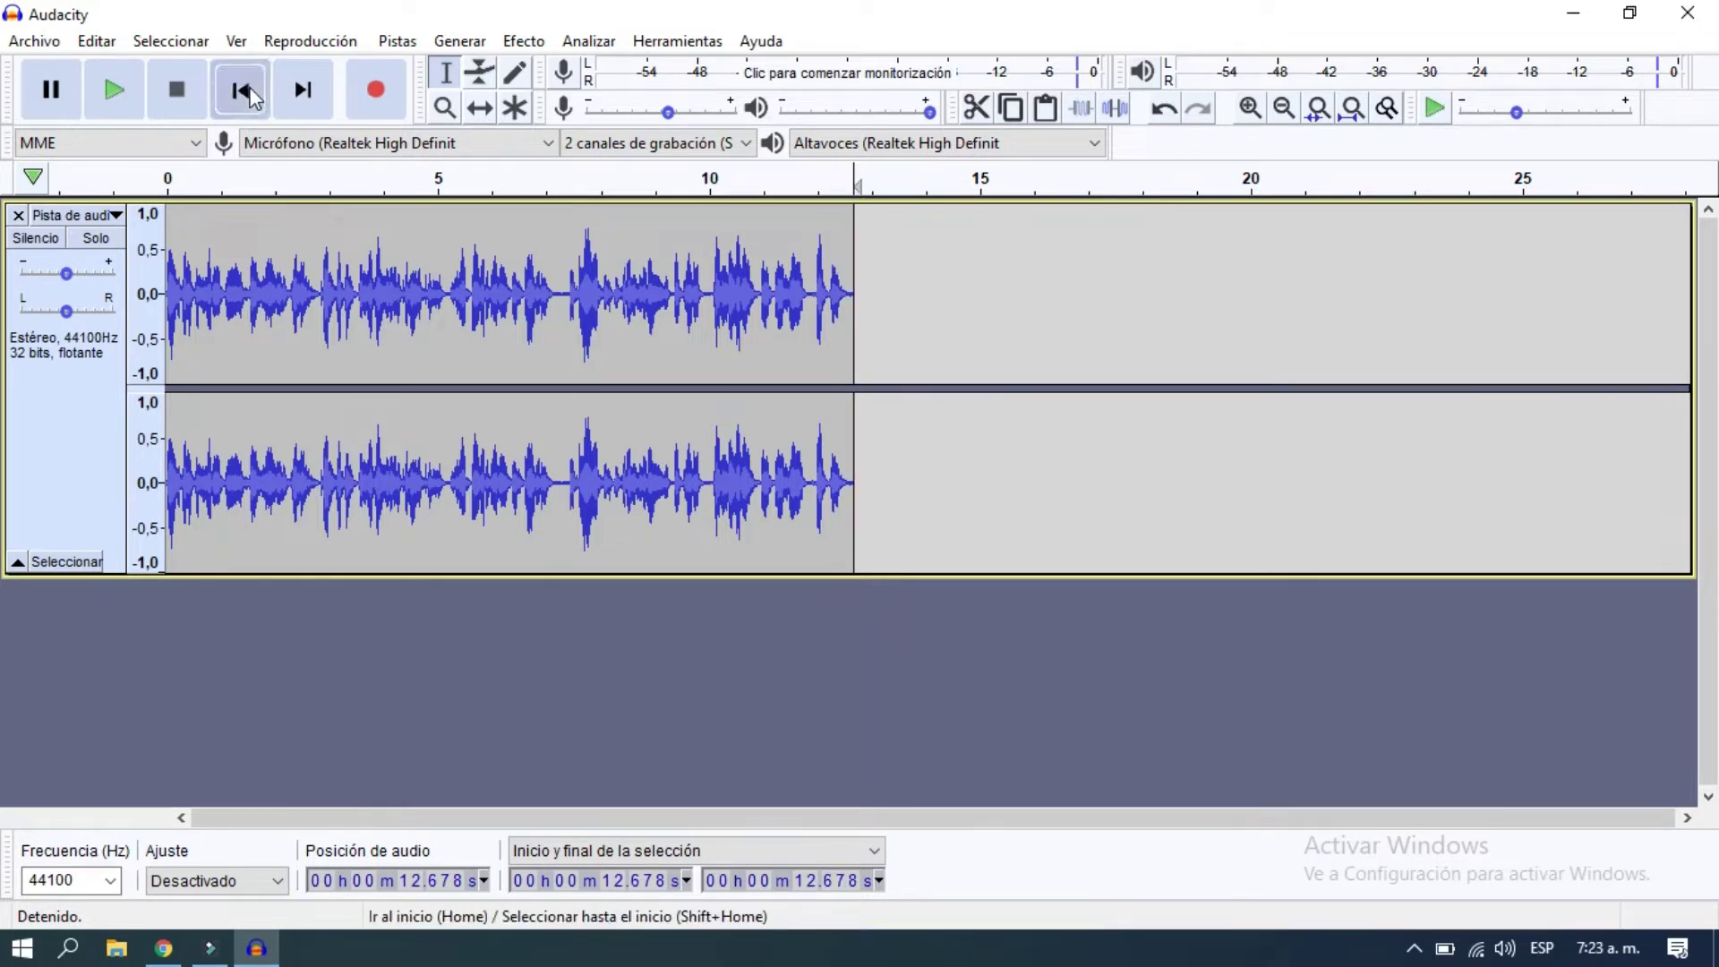
click(121, 85)
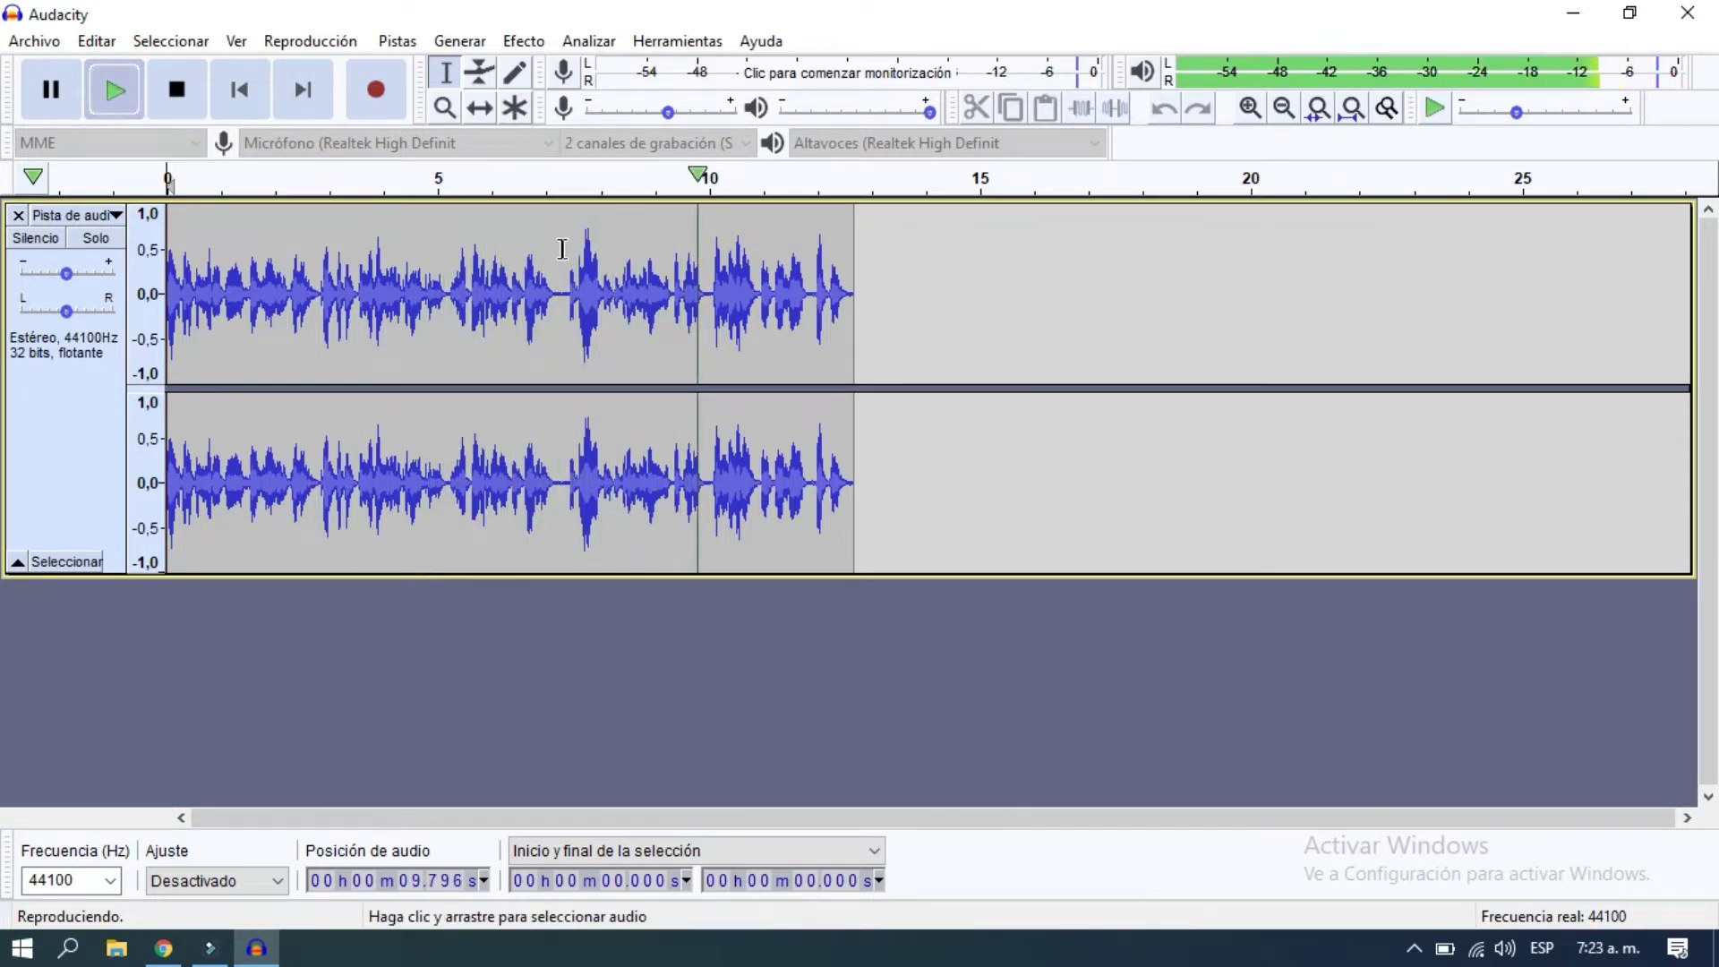
Play the recording briefly from about 6.3 s and cut the silent gap from 7.187 to 7.396 s
click(1249, 109)
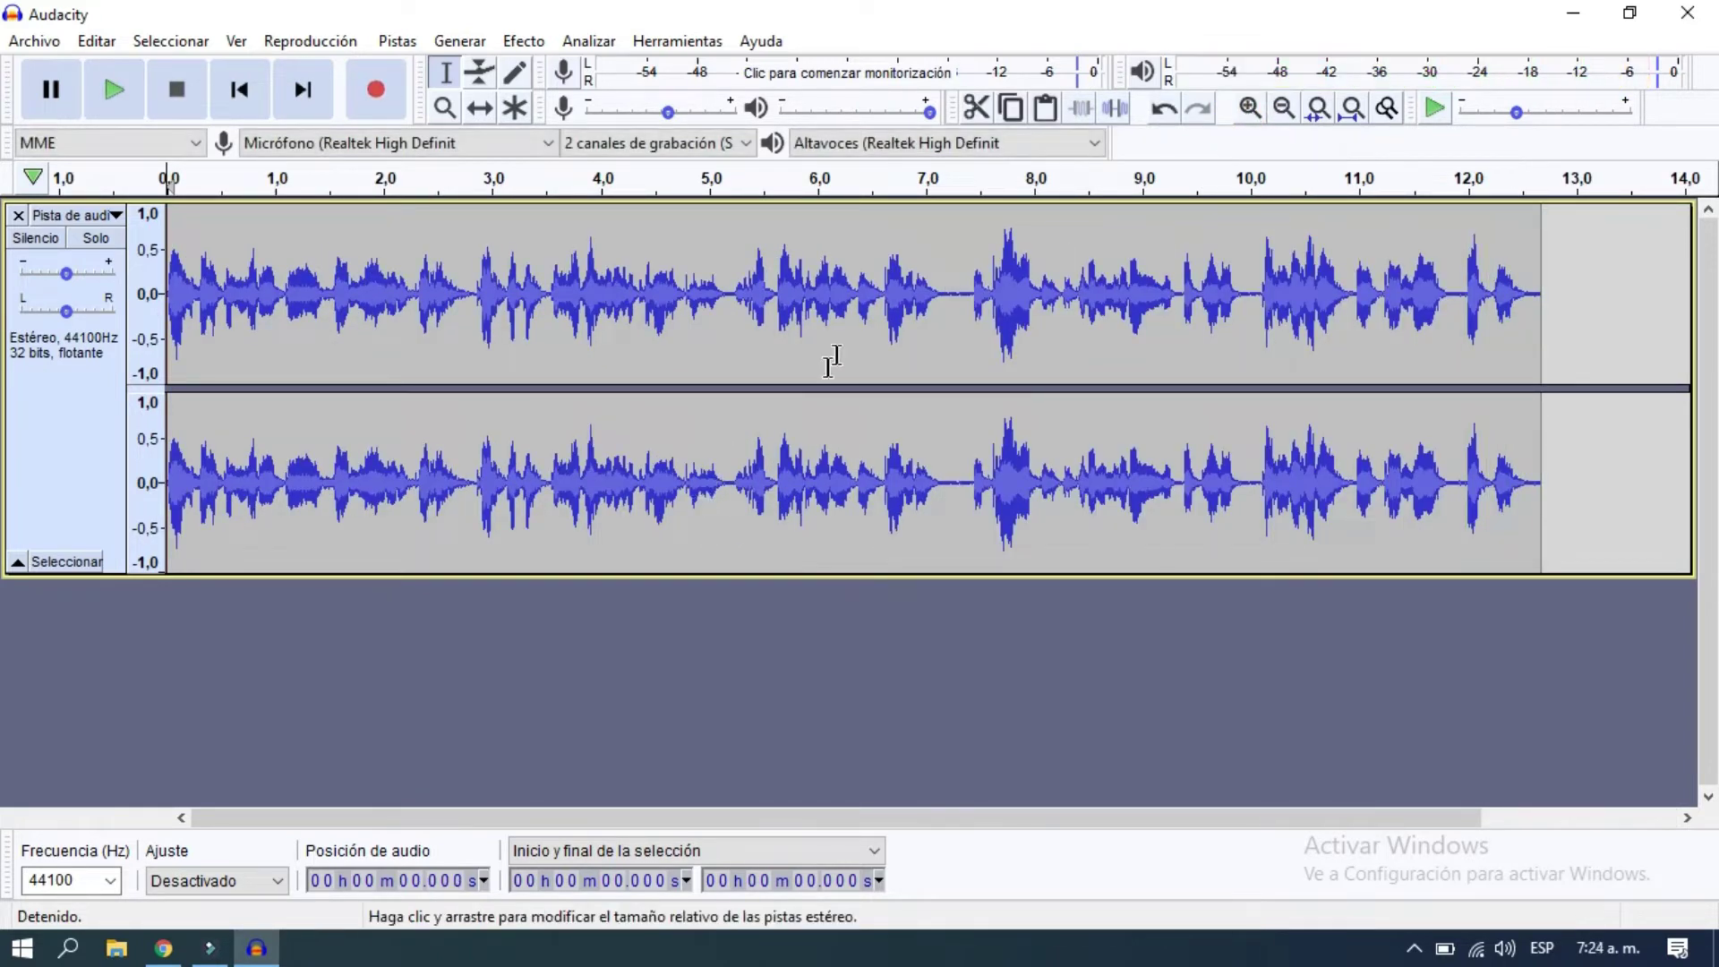
click(849, 309)
key(space)
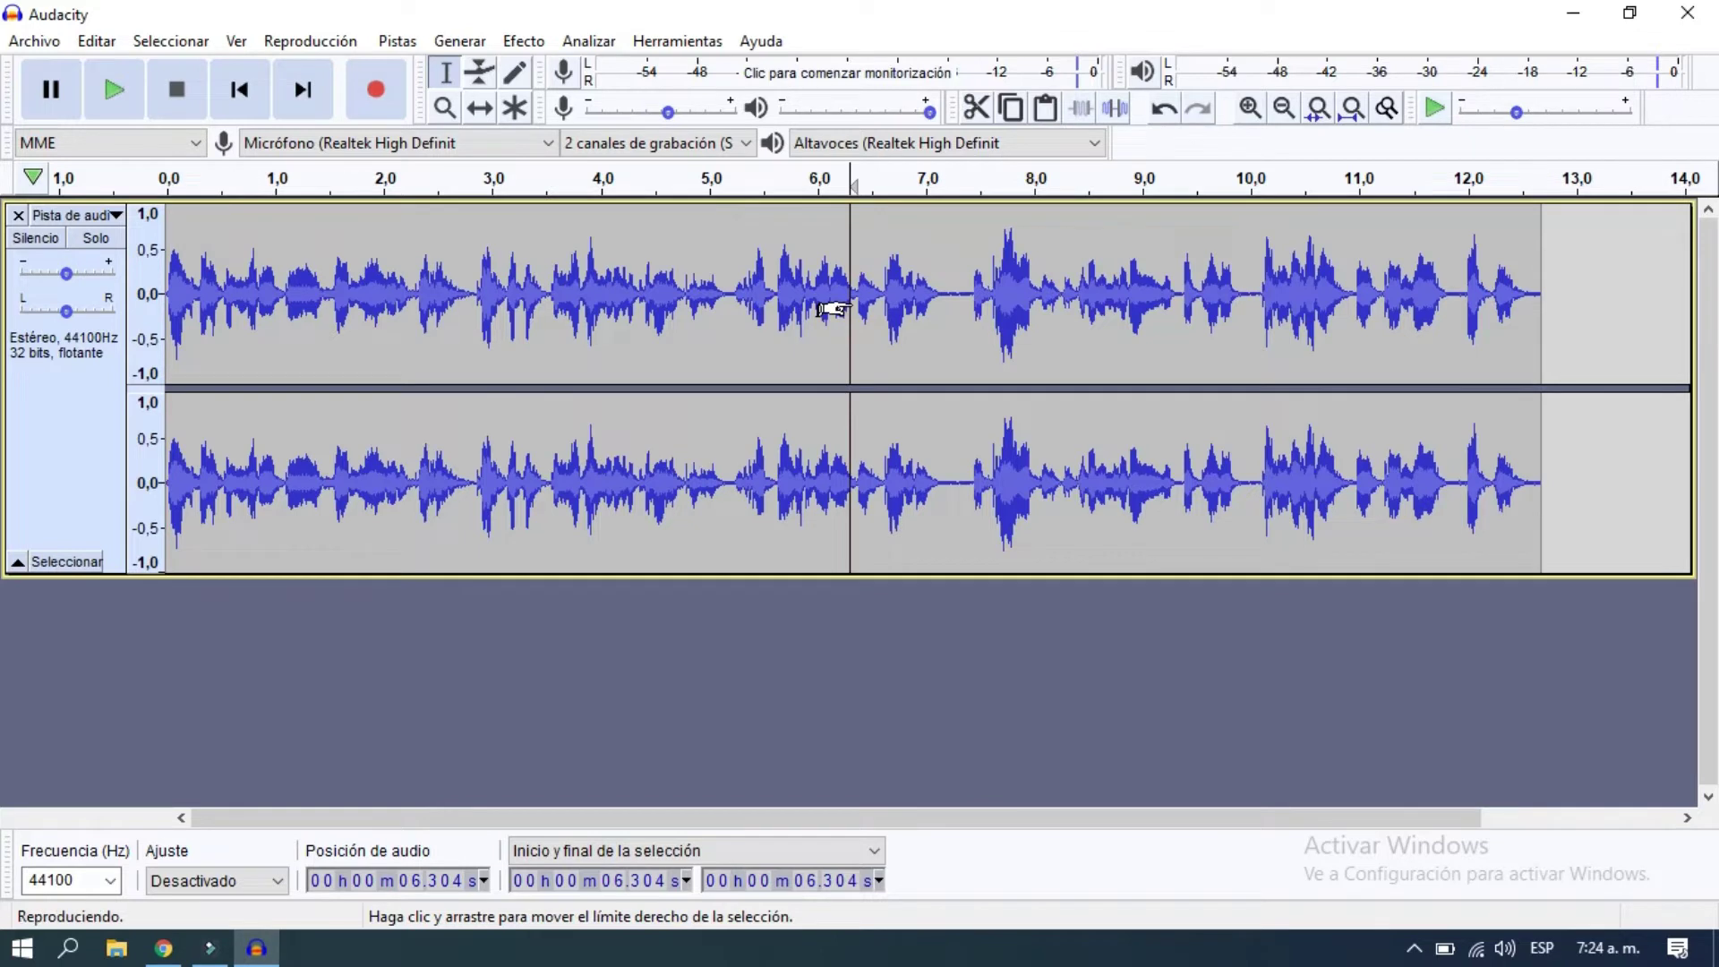
key(space)
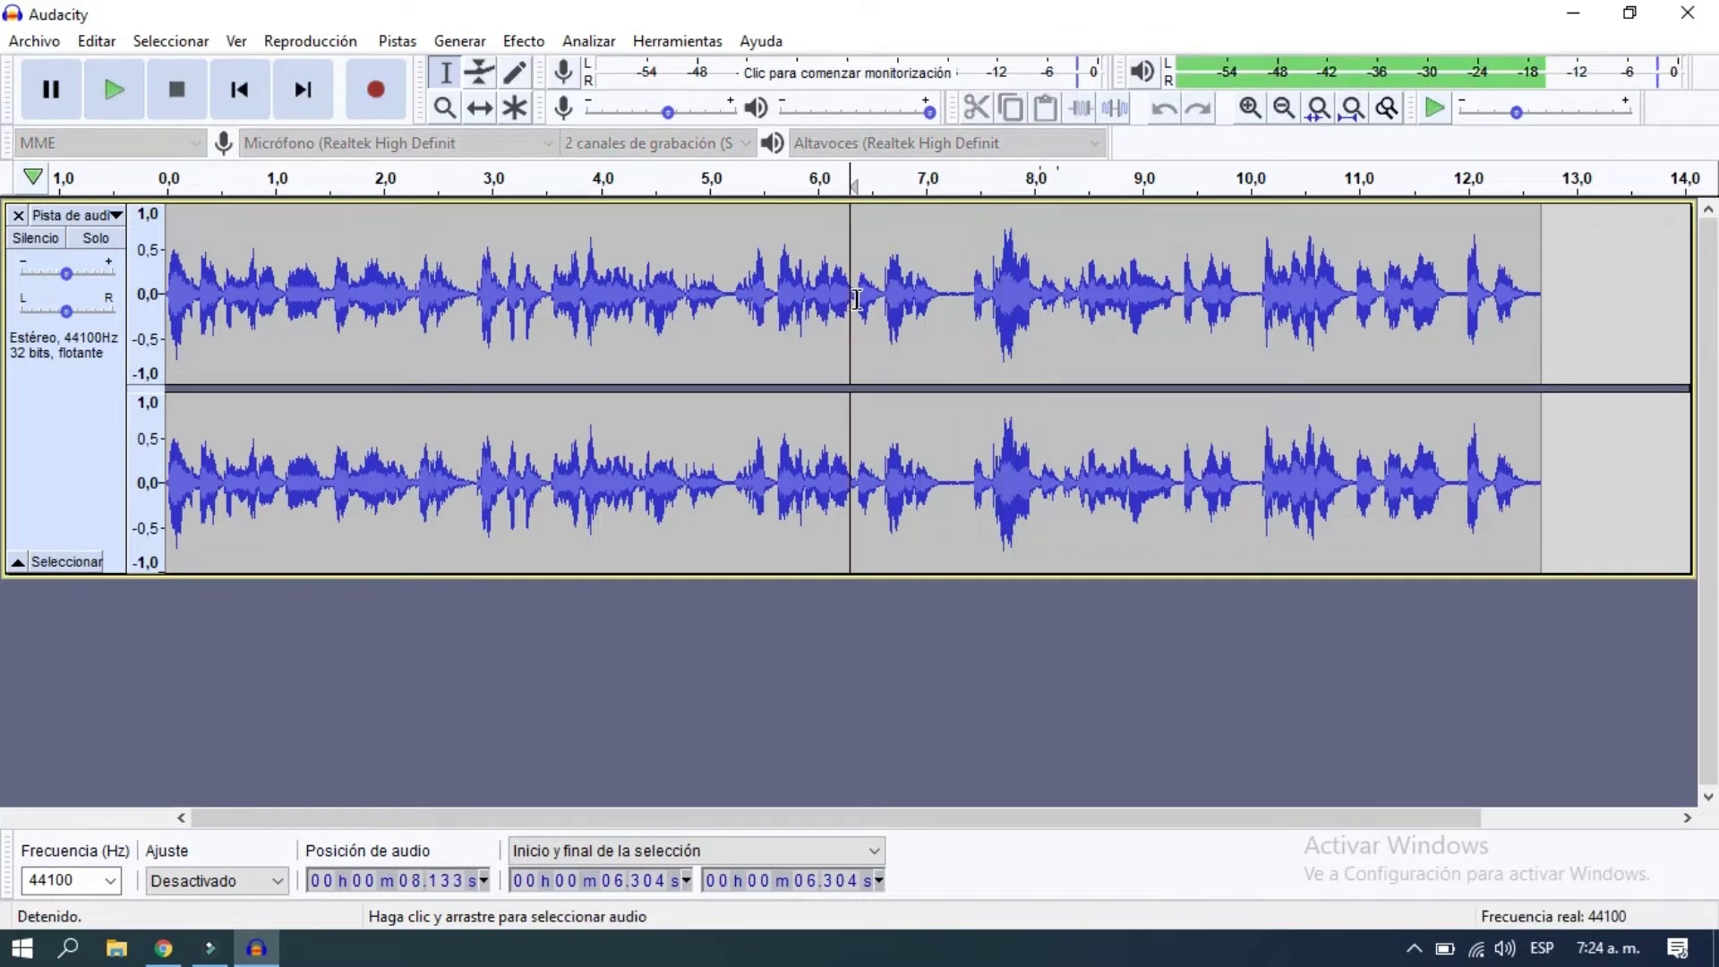
drag(945, 292, 967, 308)
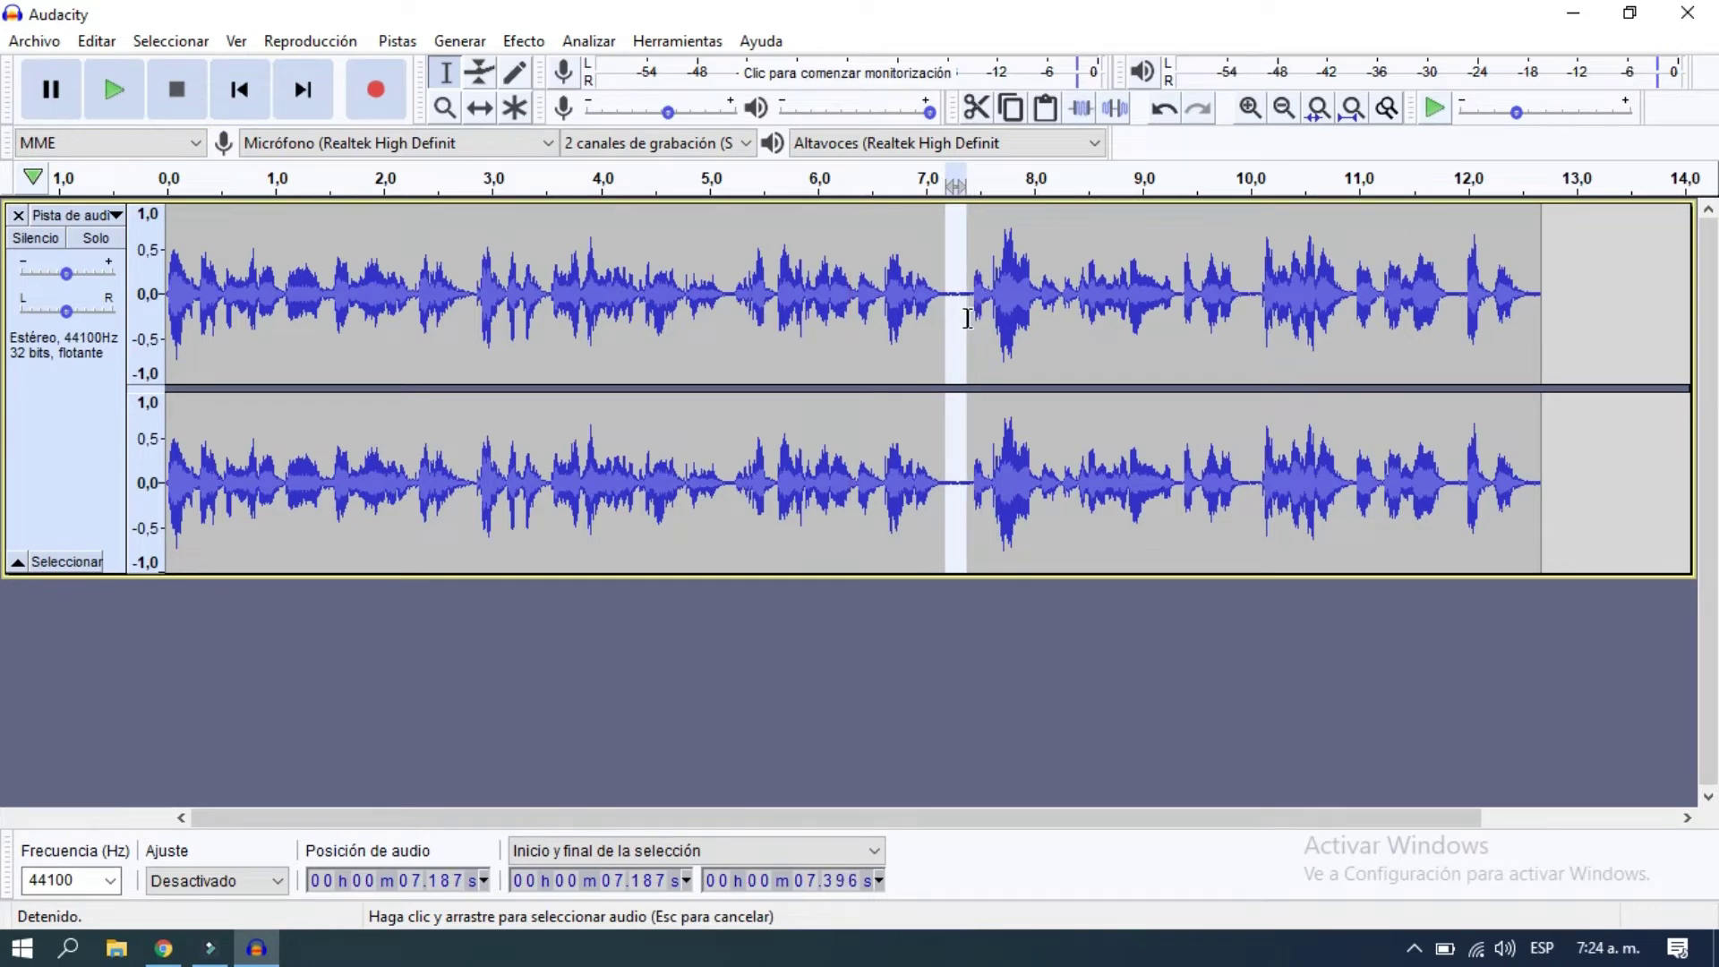
click(976, 107)
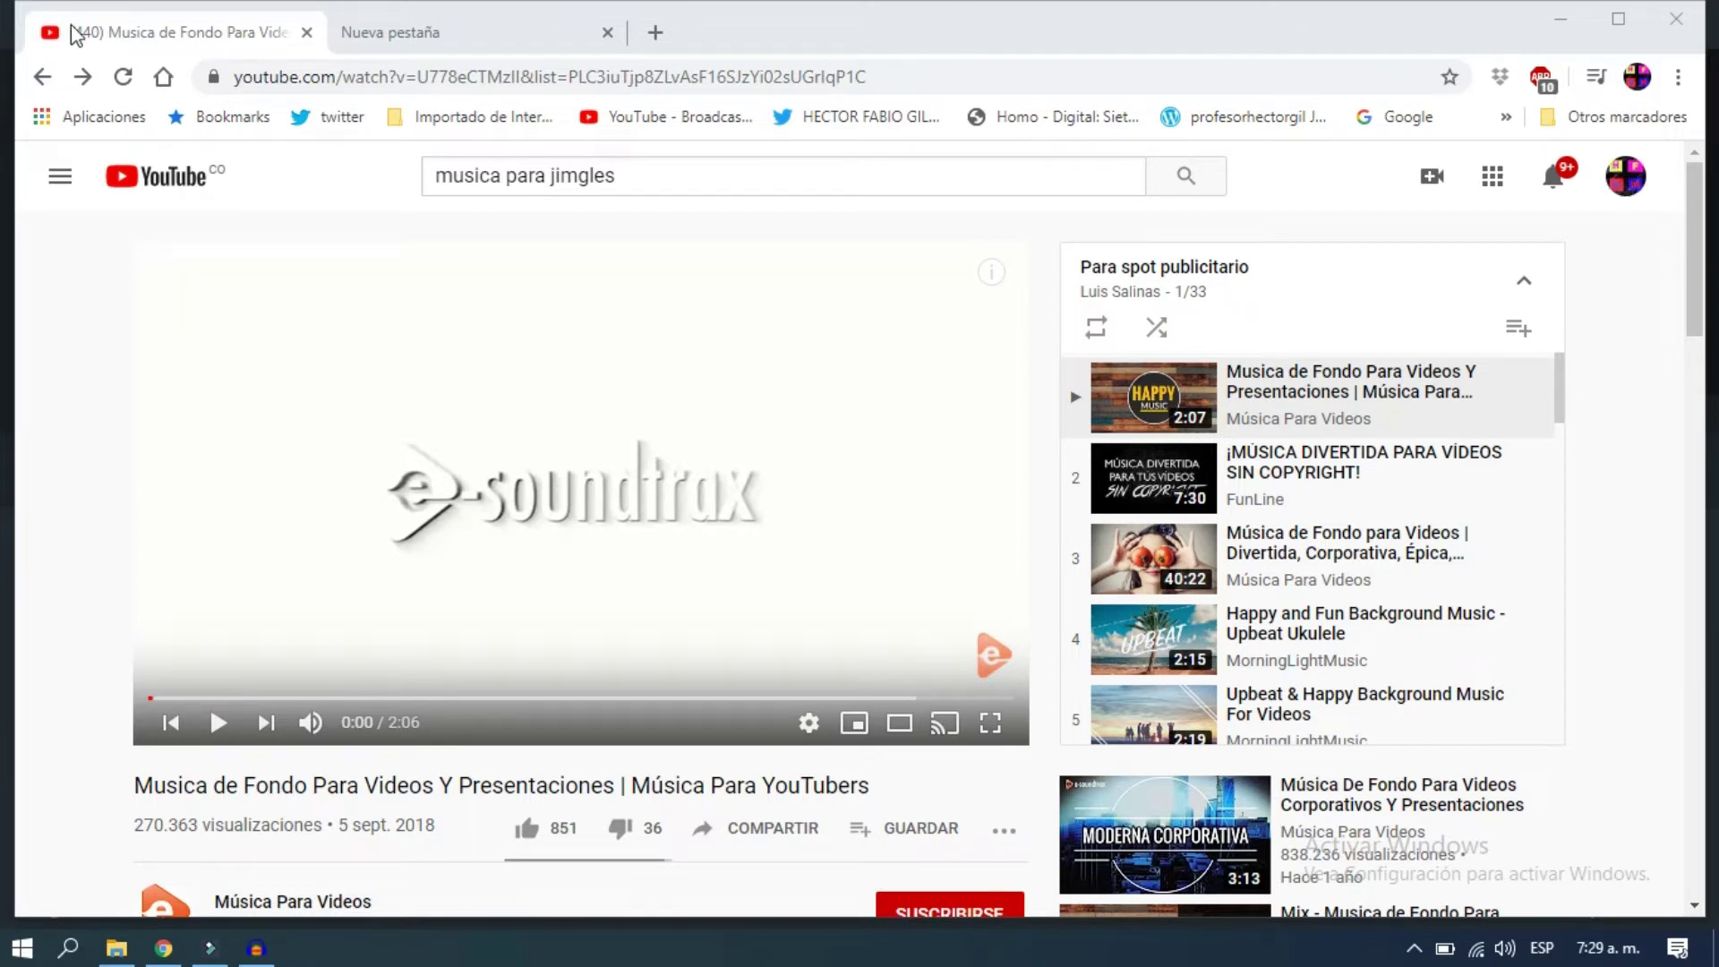
Search Google for "descargar mp3" in the browser's empty tab
click(457, 51)
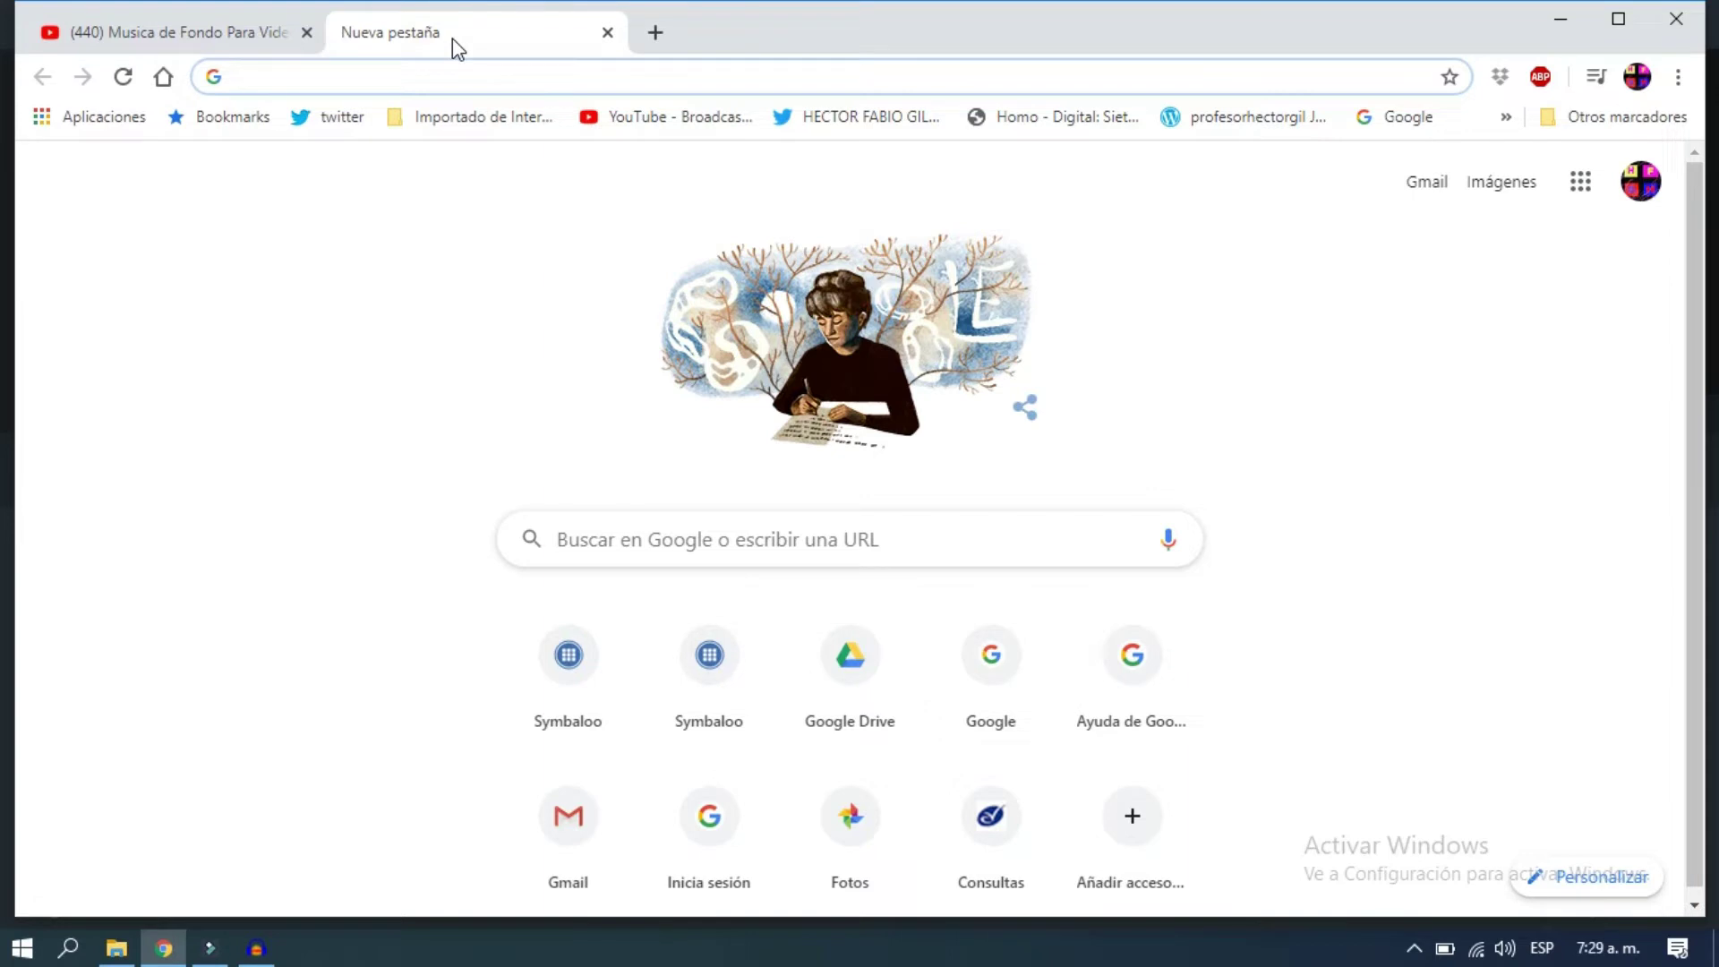
click(686, 536)
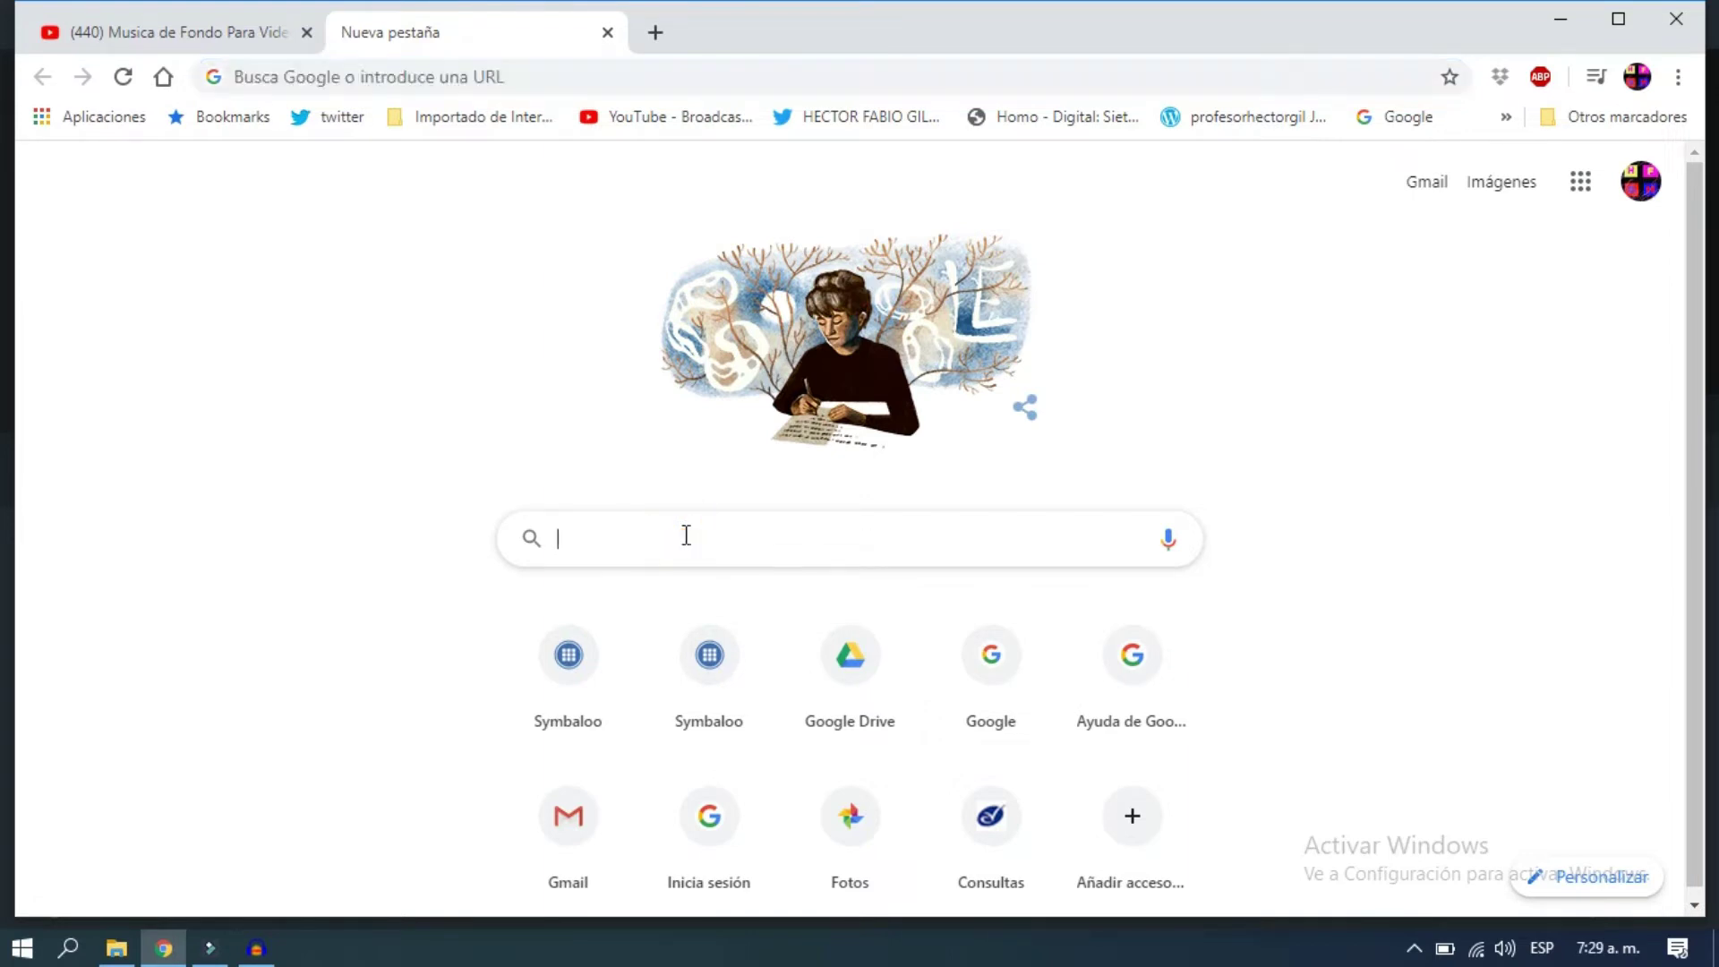
text(des)
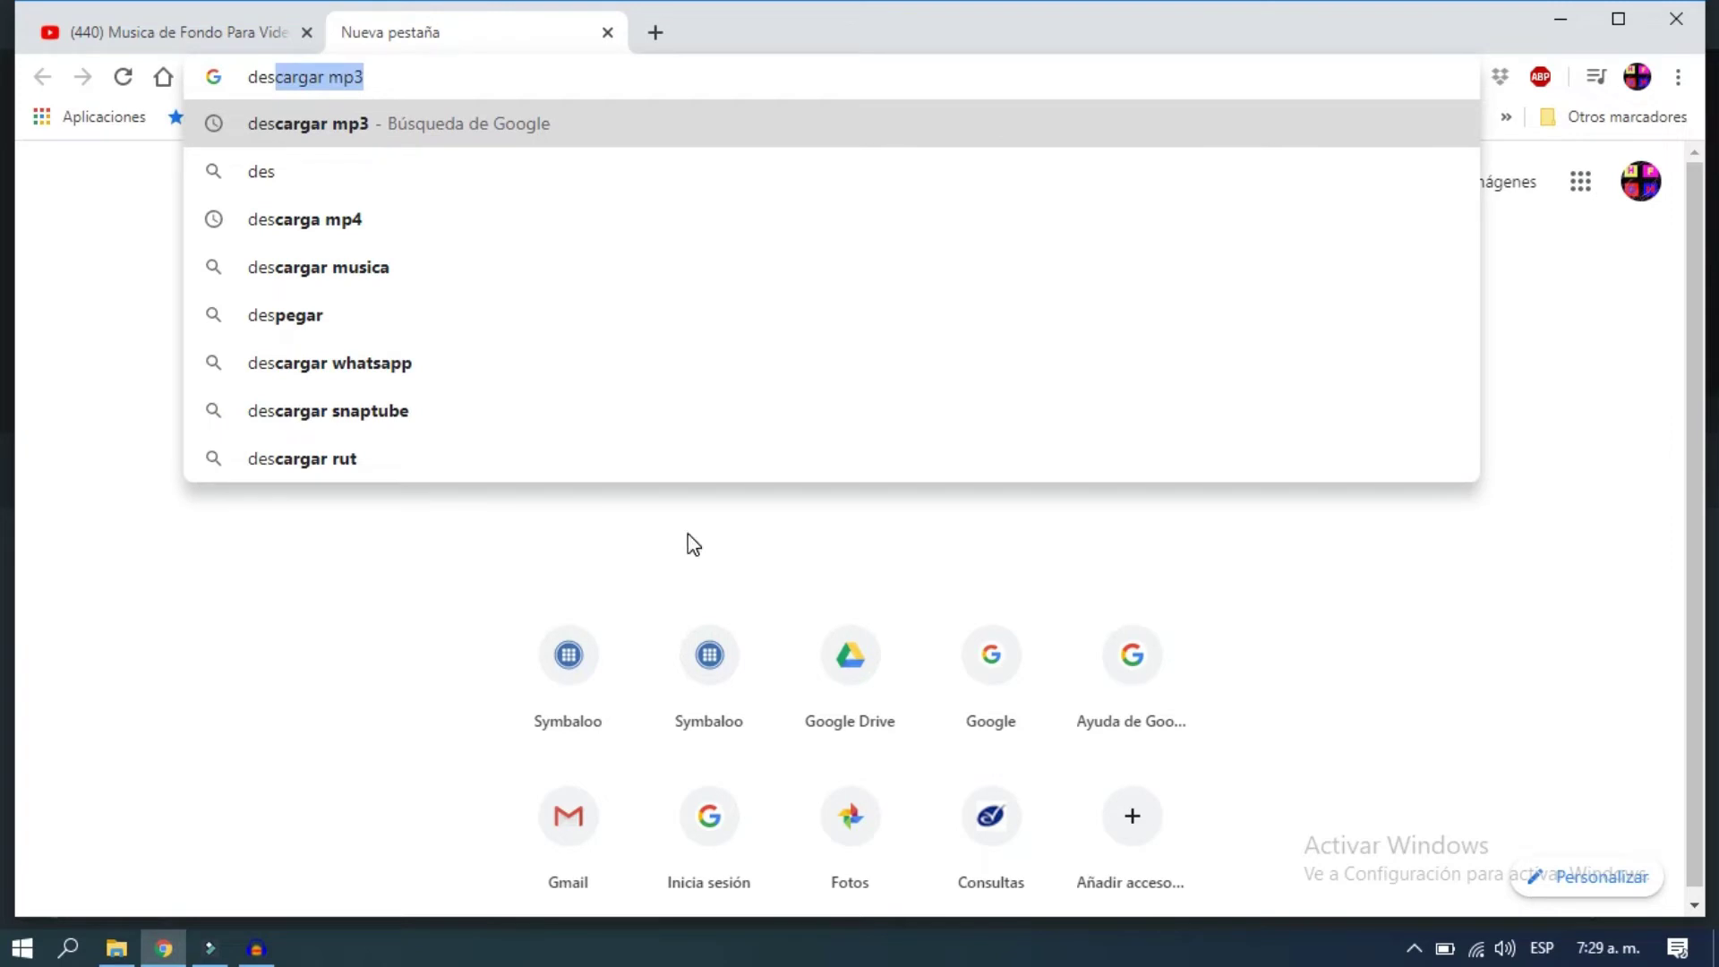
click(345, 136)
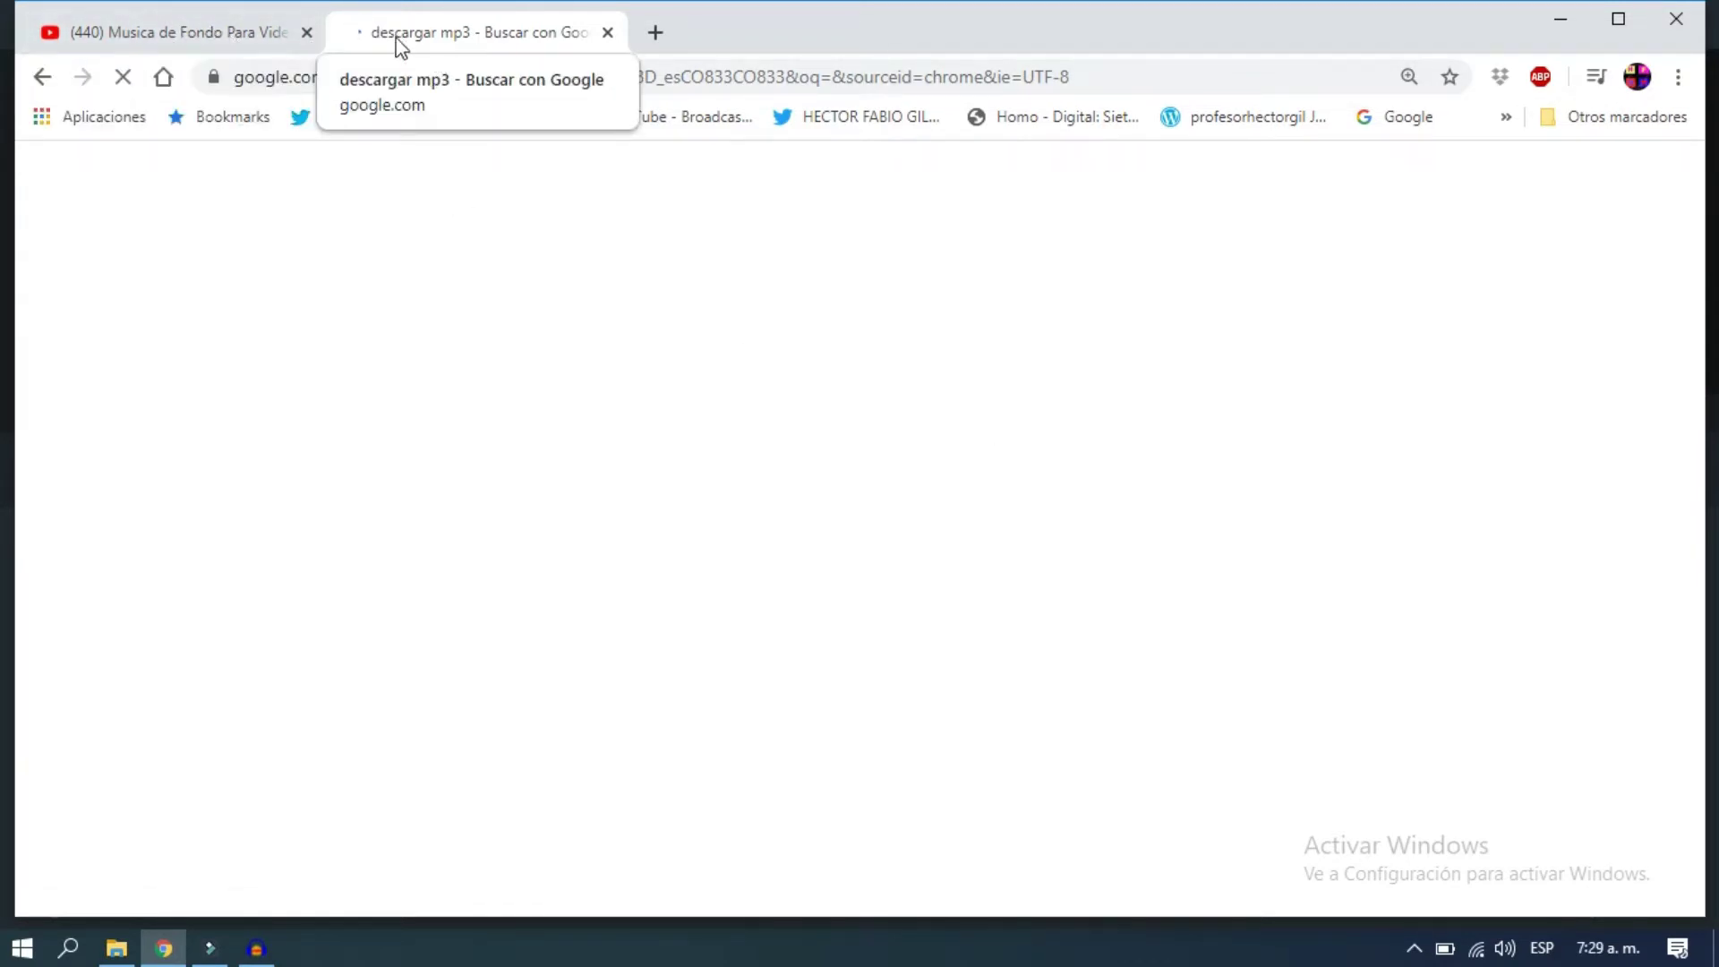
Open the "Convertidor Youtube Mp3 | Mp3 Youtube" search result and return to the YouTube background-music video
click(224, 31)
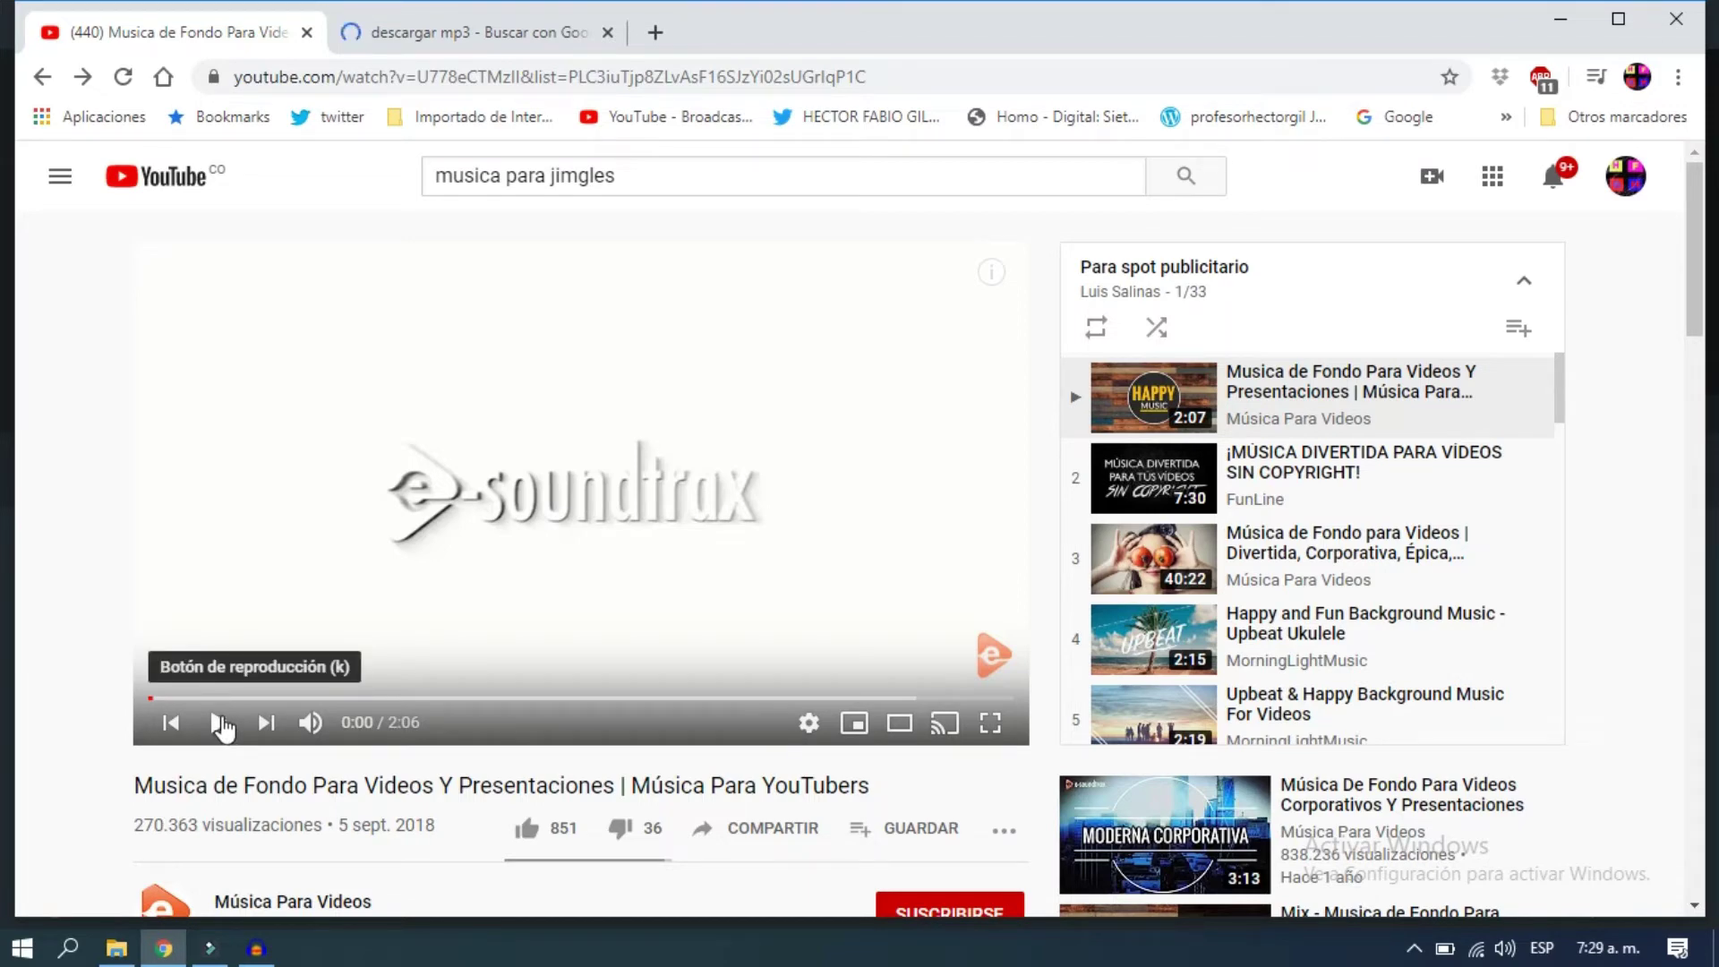
key(ctrl+Tab)
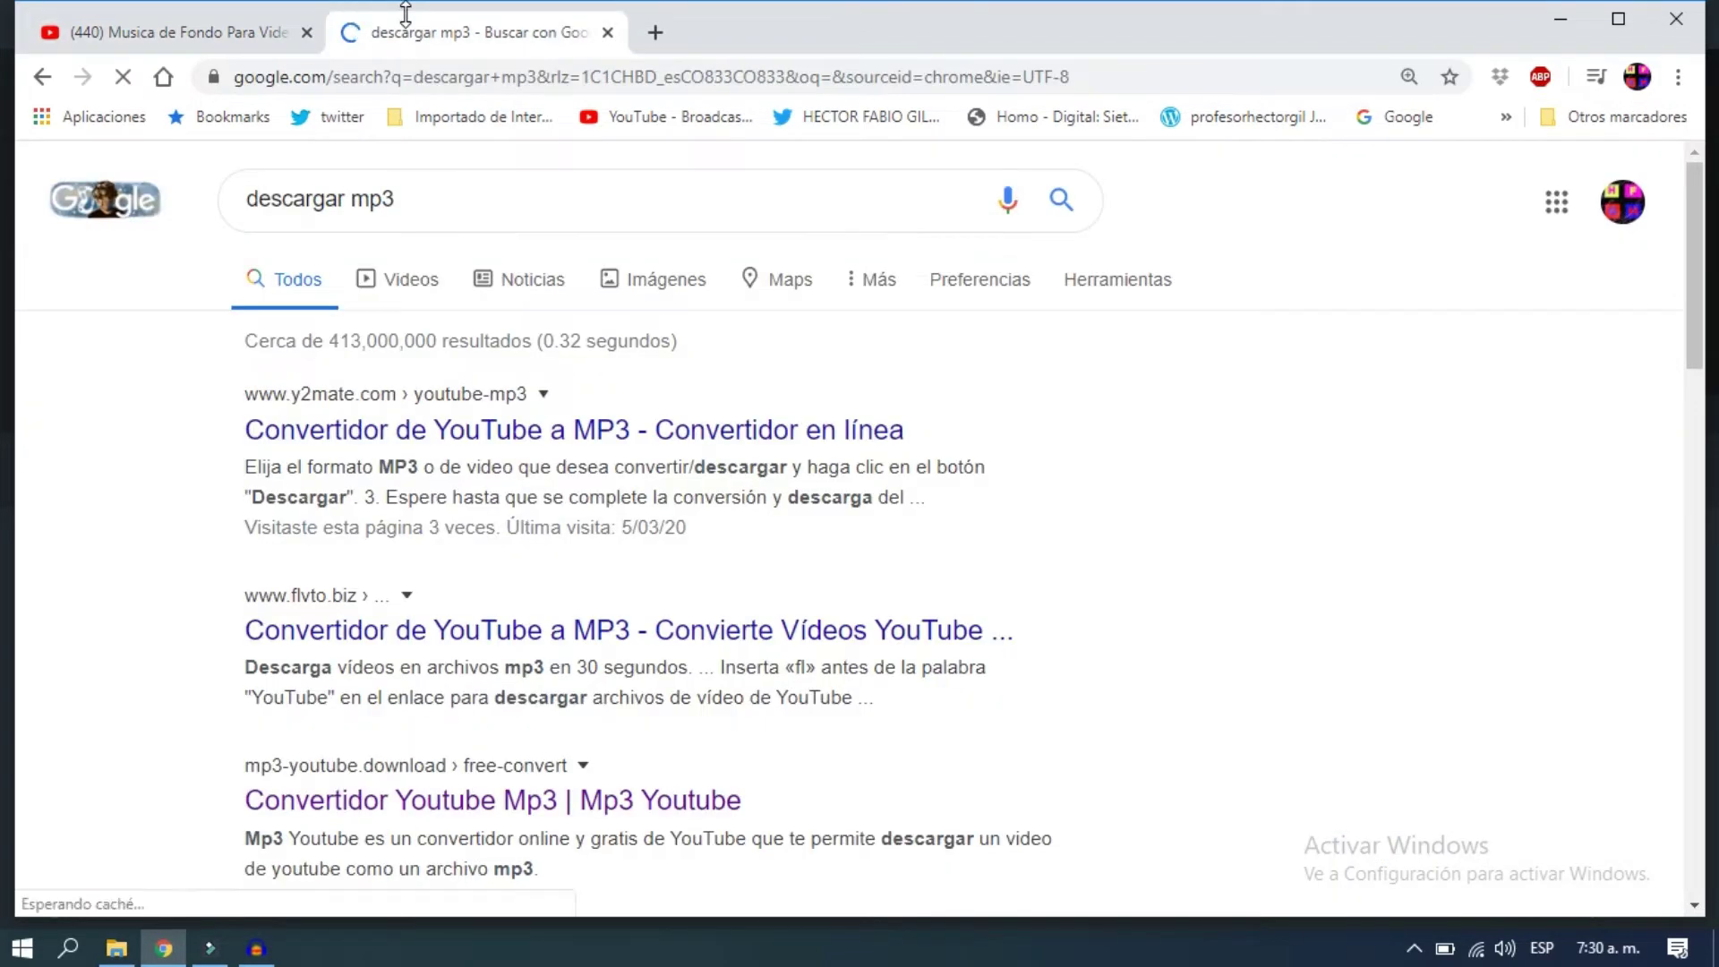
scroll(467, 537, down, 1)
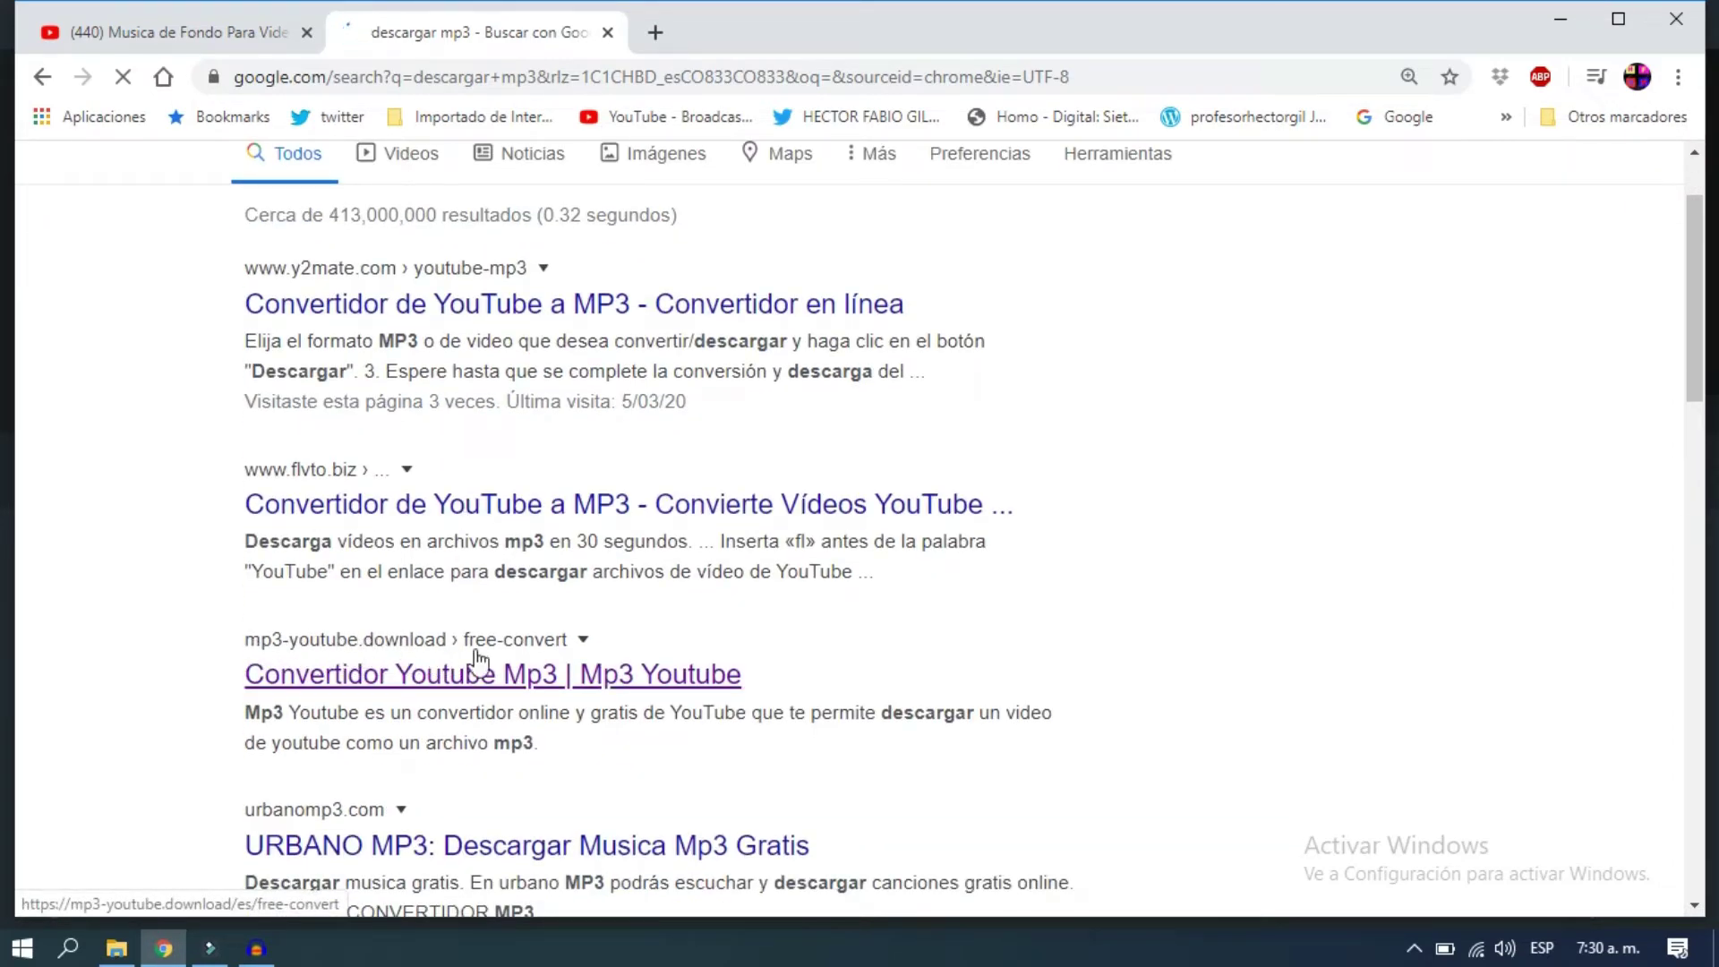
click(357, 680)
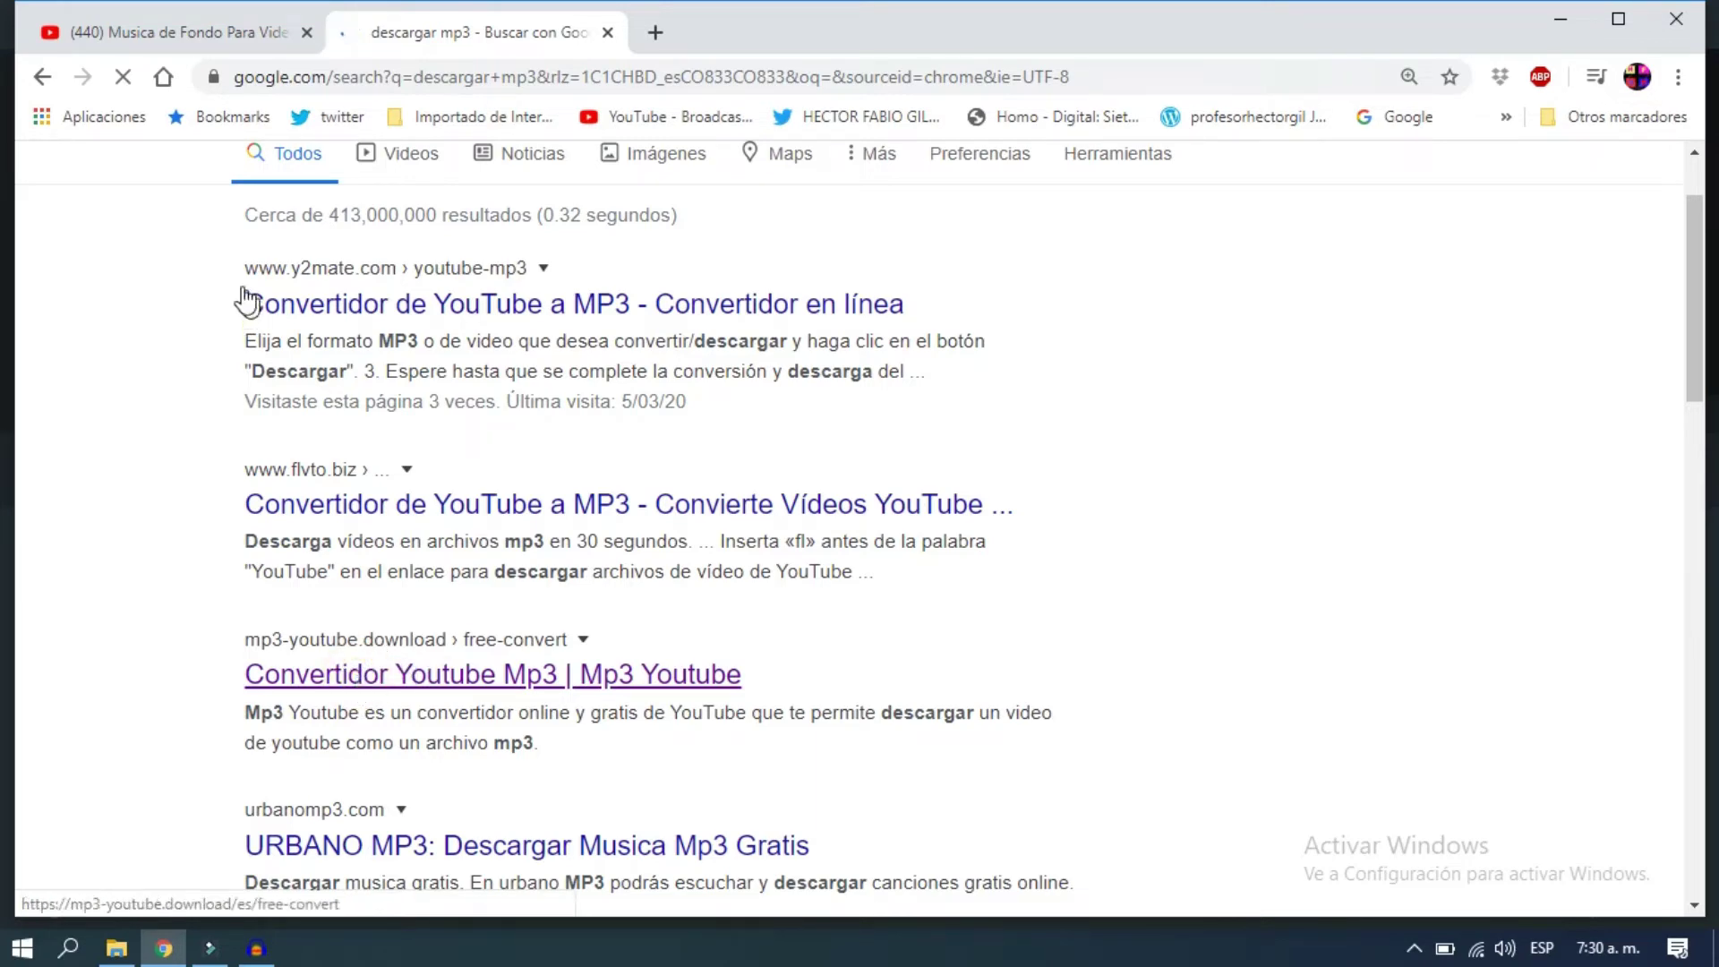
click(182, 35)
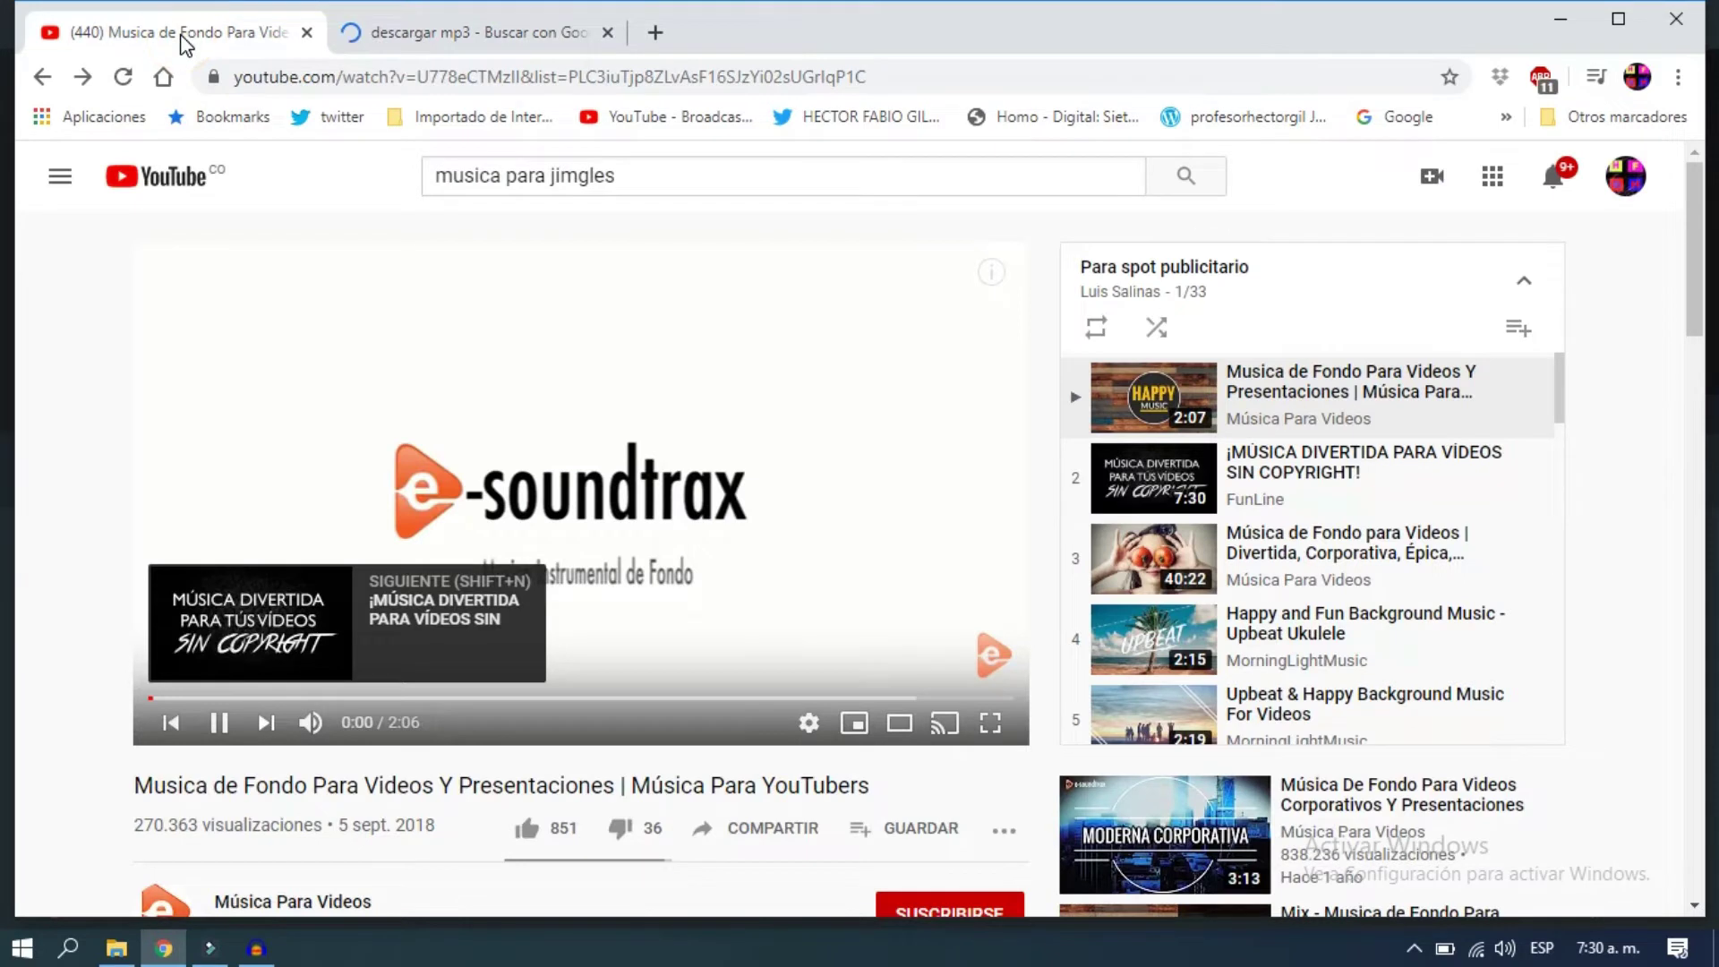
Copy the YouTube background-music video's URL and paste it into the video URL field of the Mp3 Youtube converter
click(495, 77)
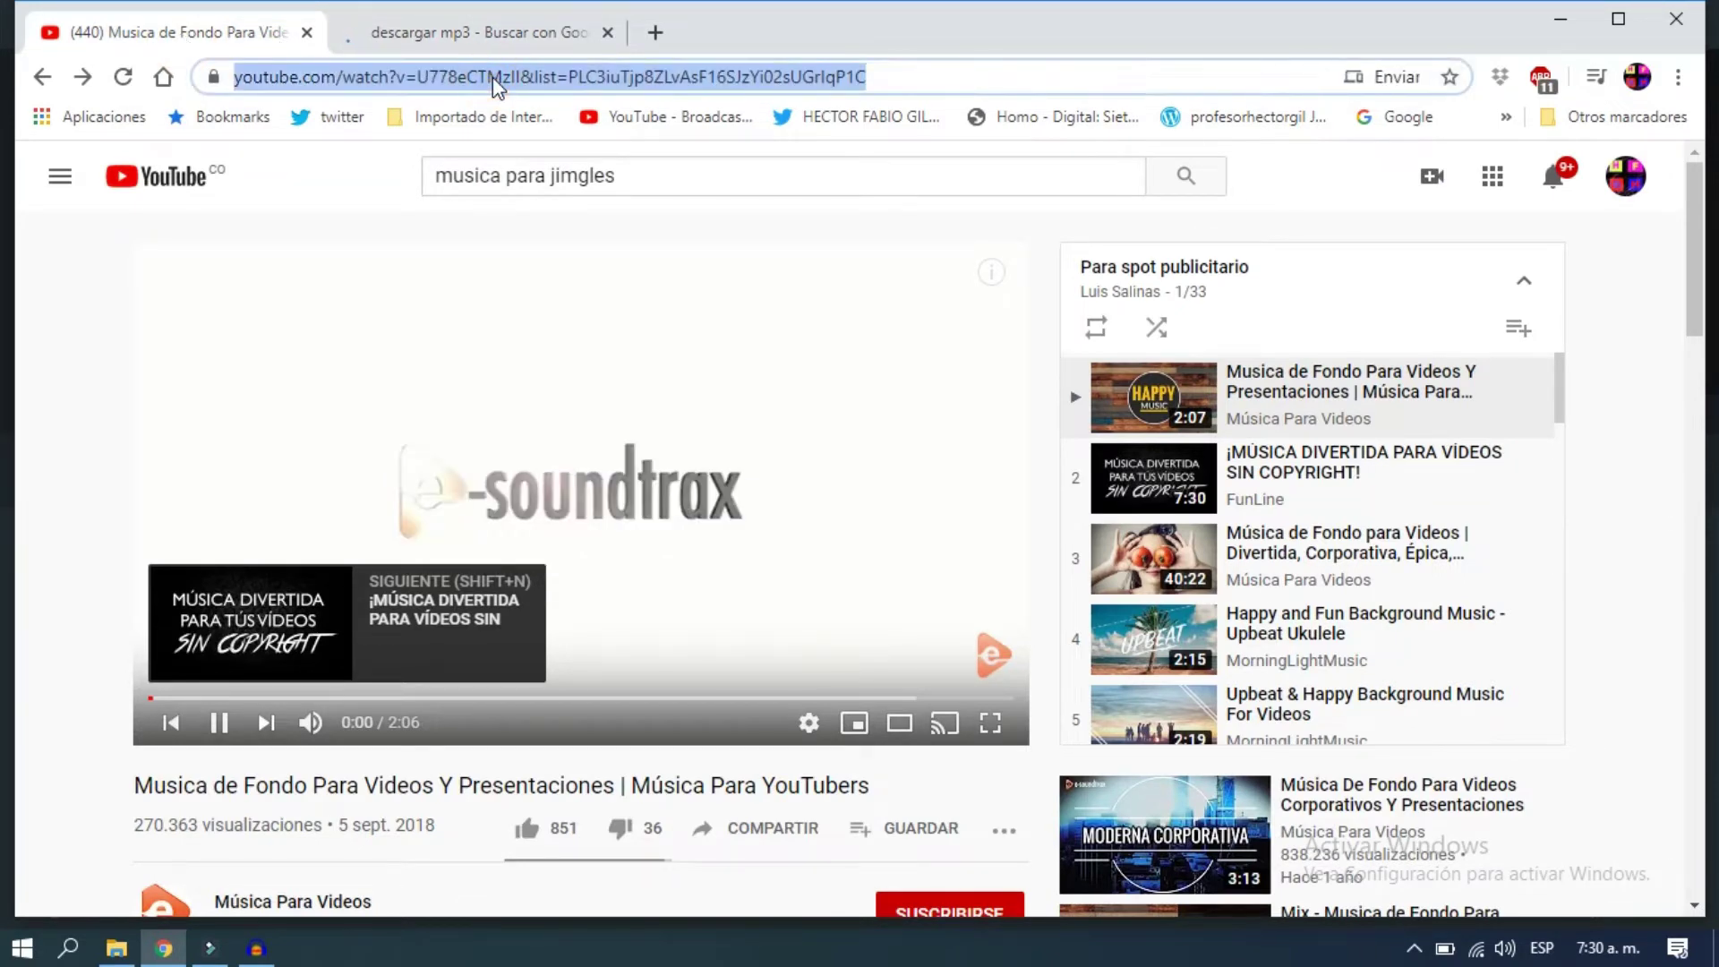
right_click(492, 77)
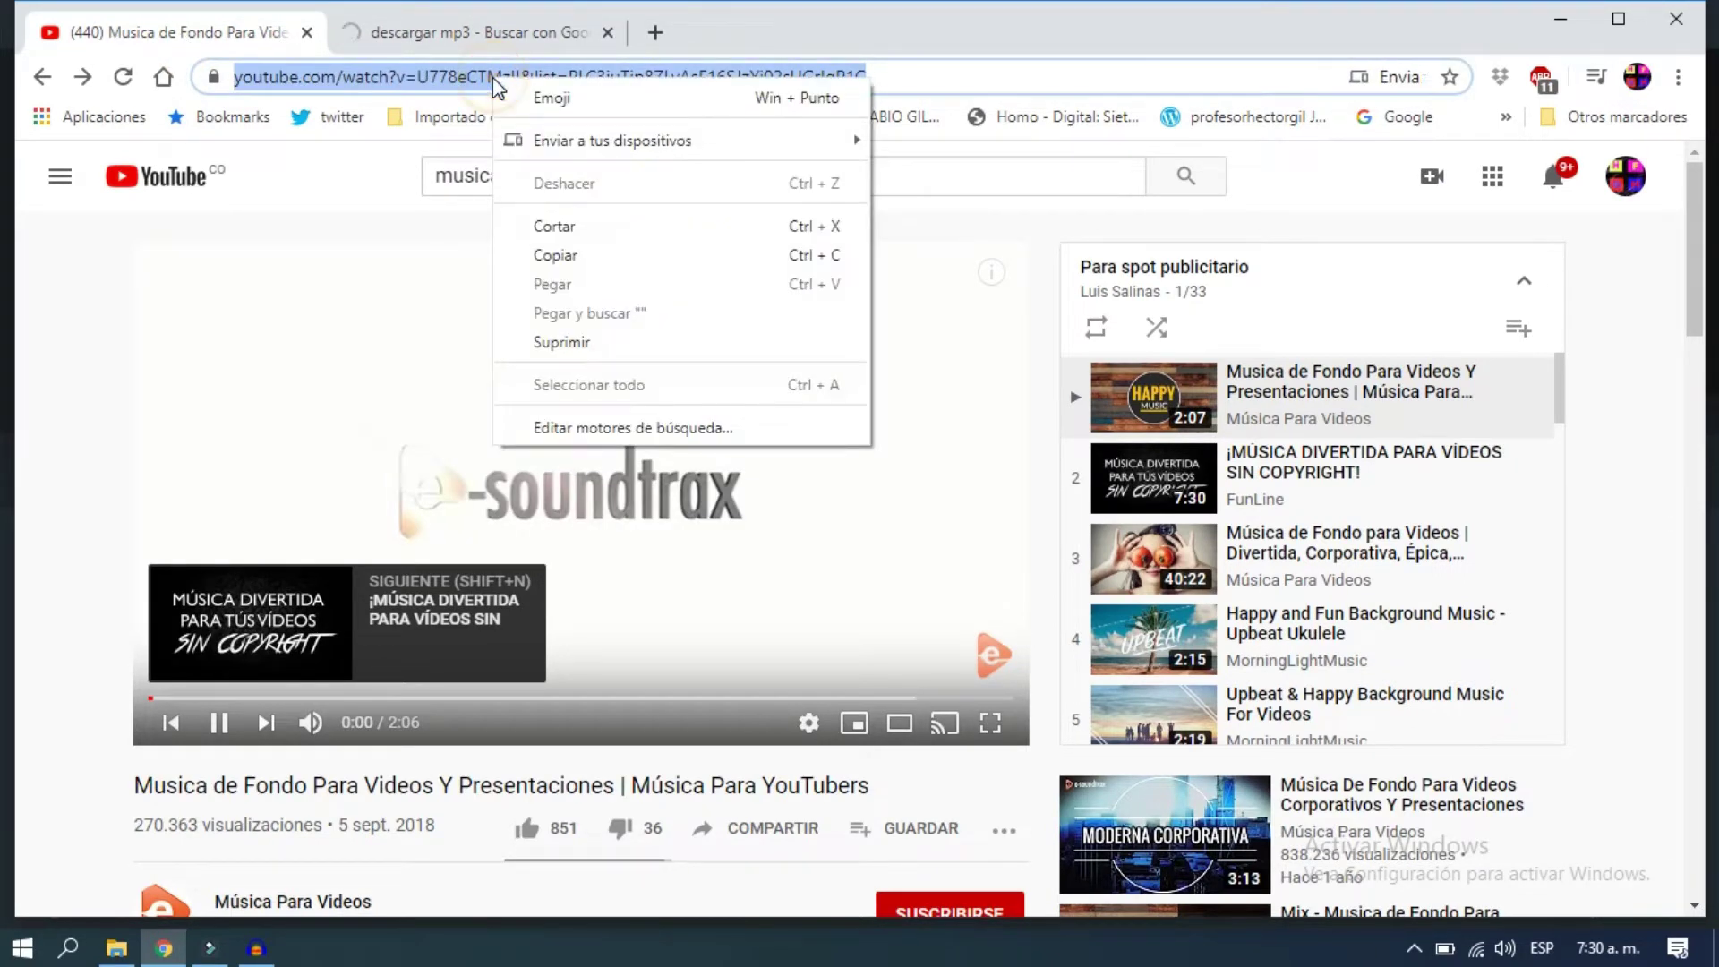
click(548, 257)
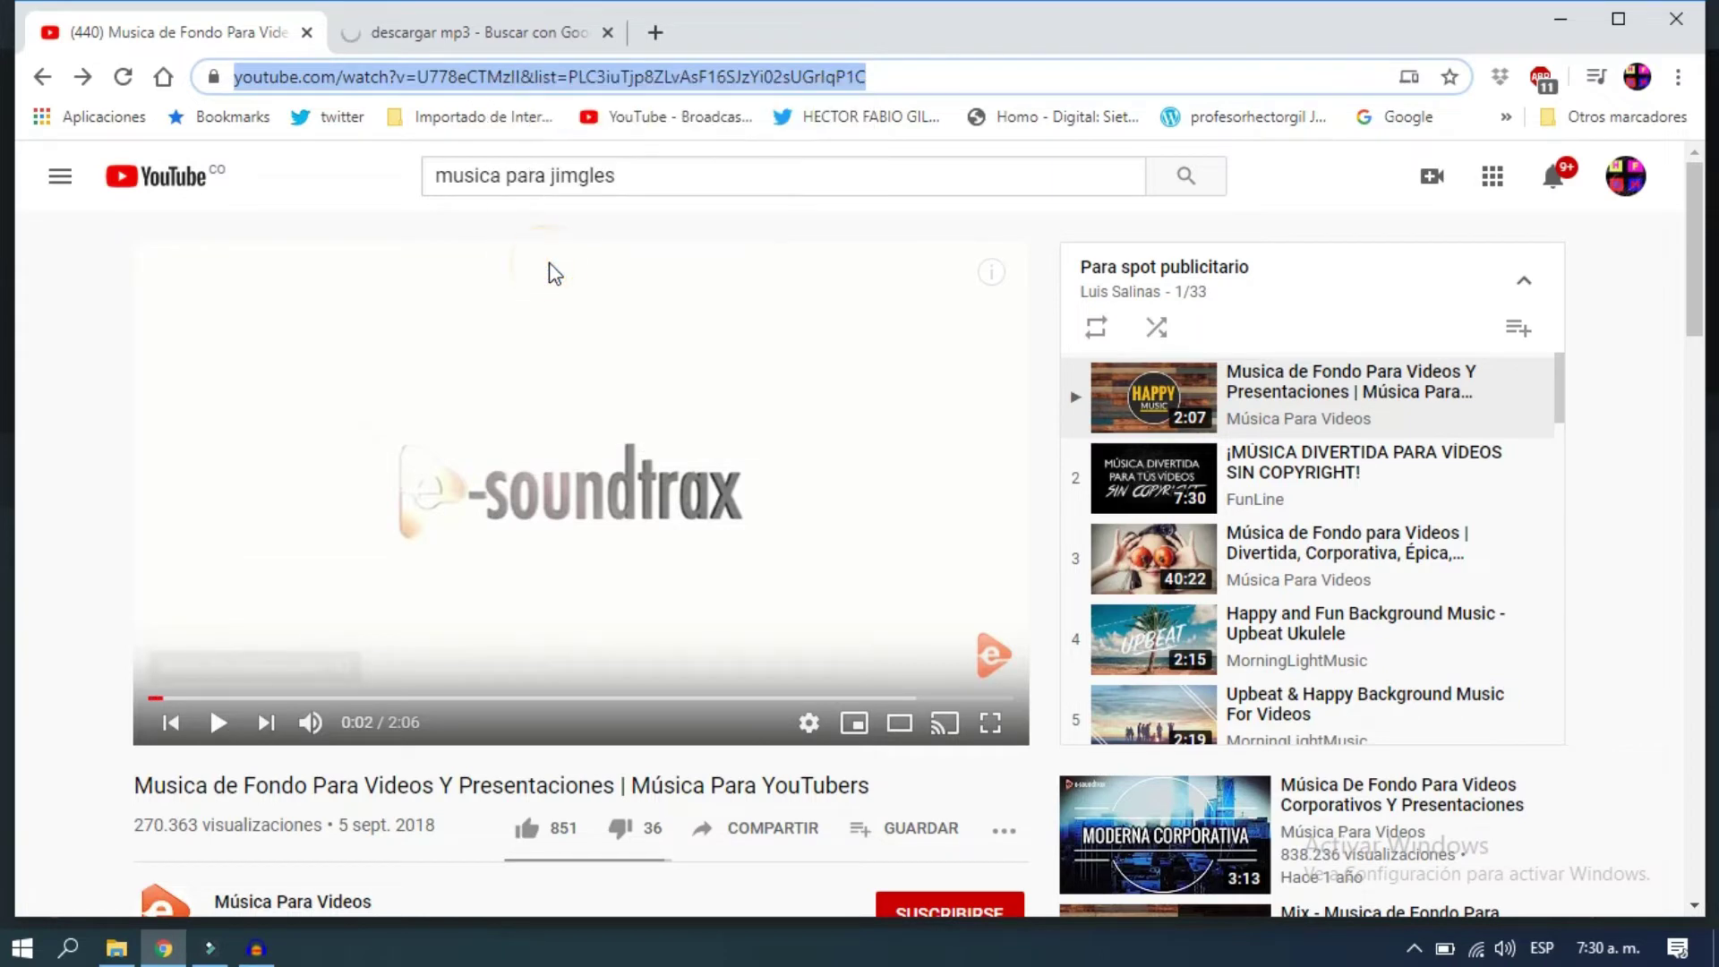
click(491, 32)
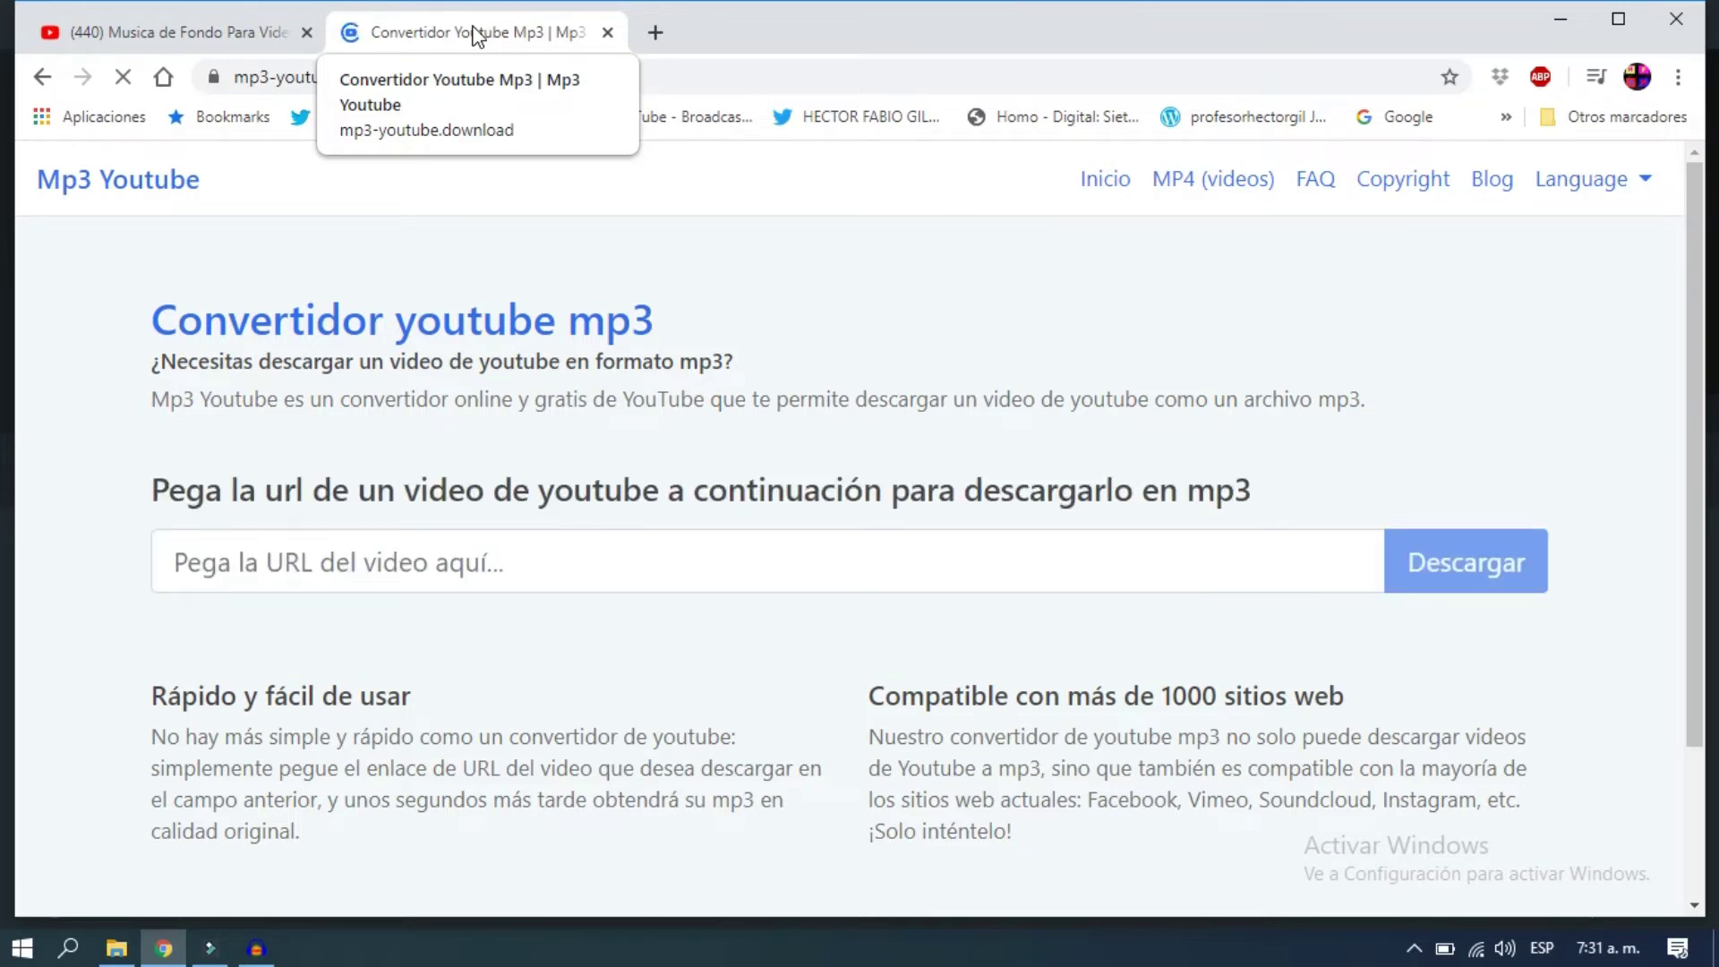
click(299, 564)
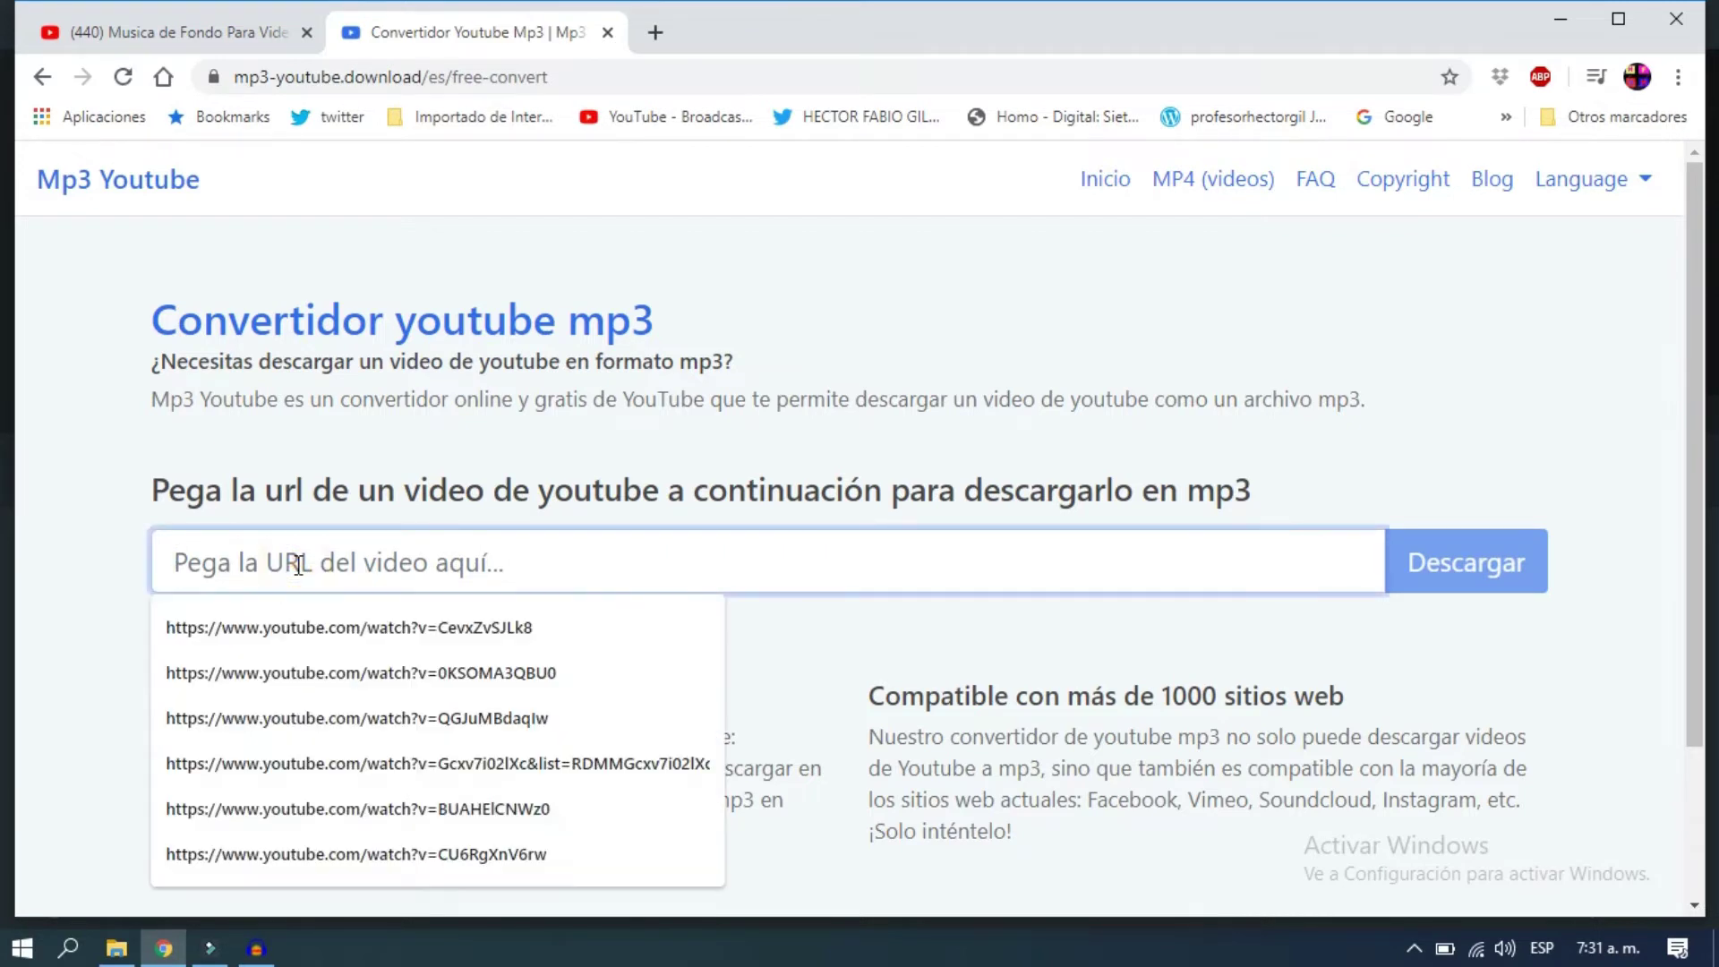
right_click(402, 560)
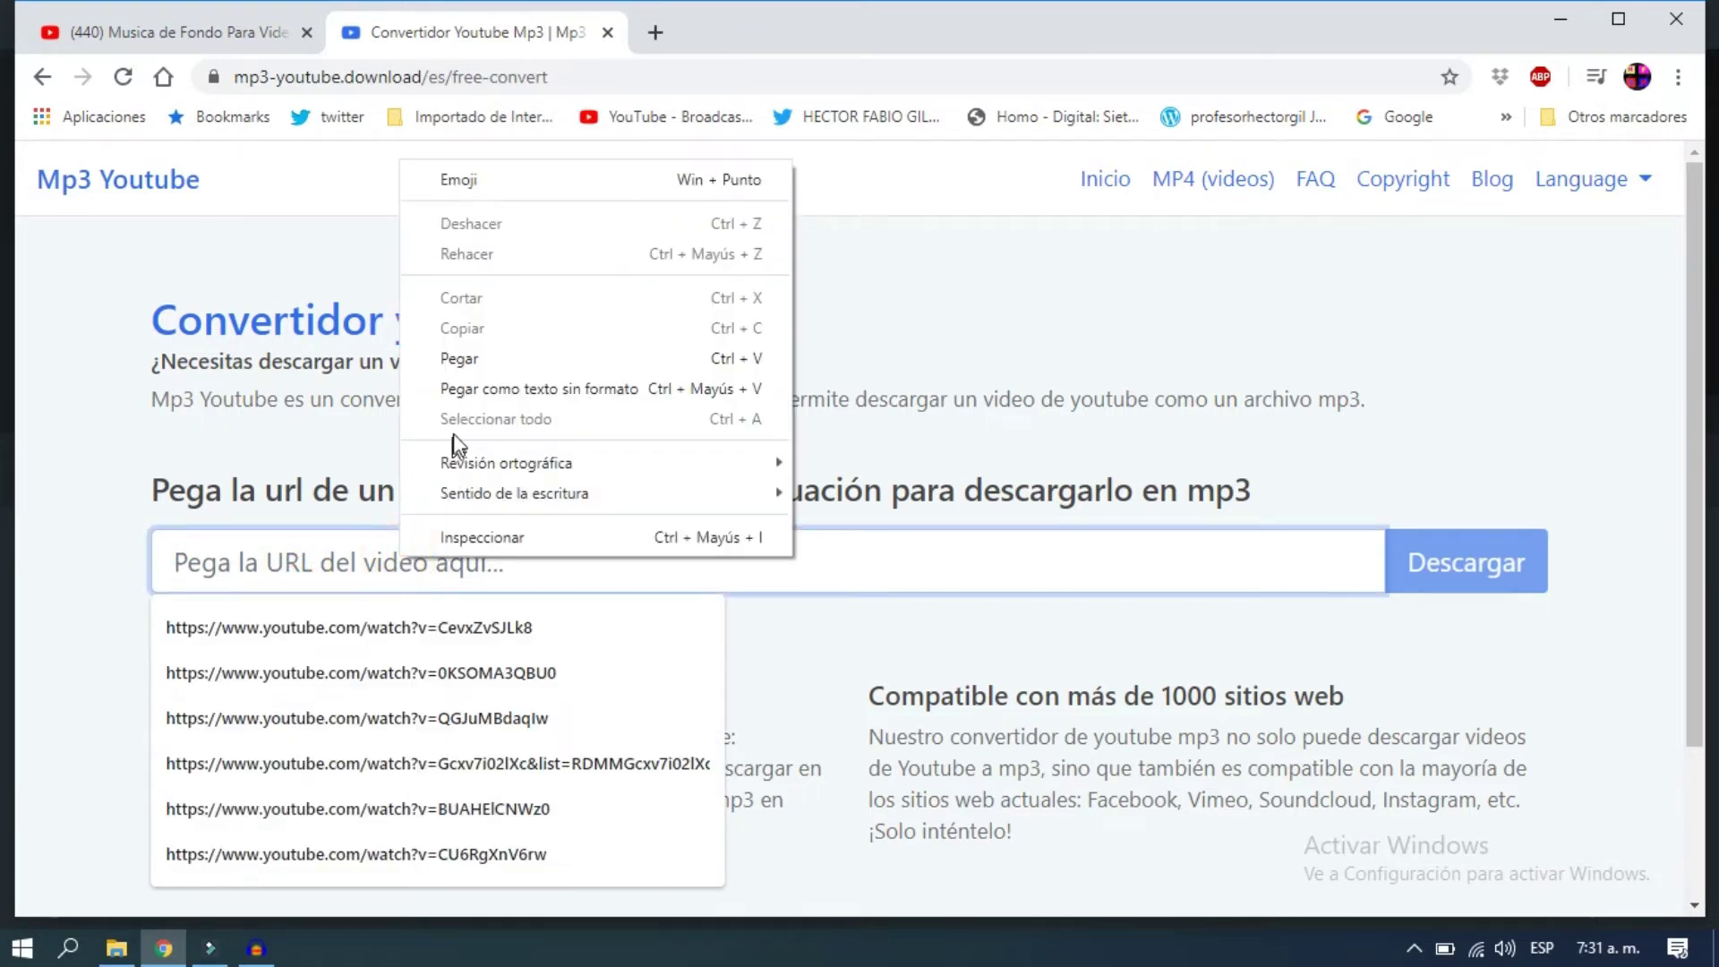
click(466, 356)
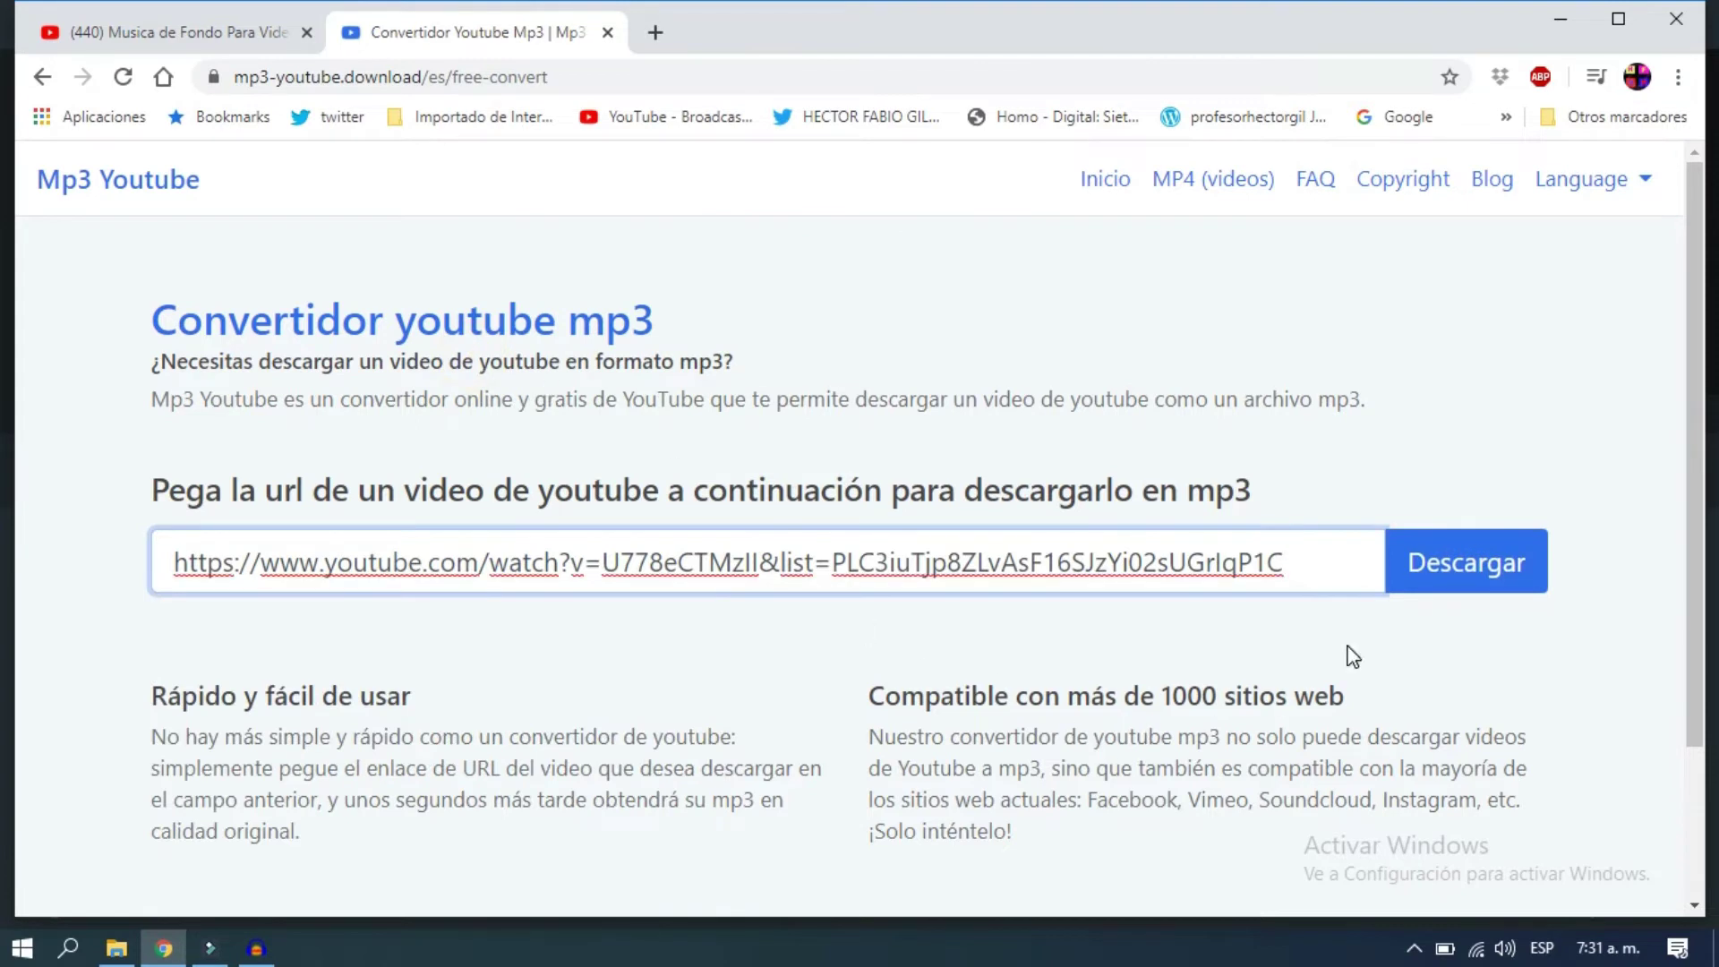
Convert the linked video to MP3 and download the resulting file
click(1441, 569)
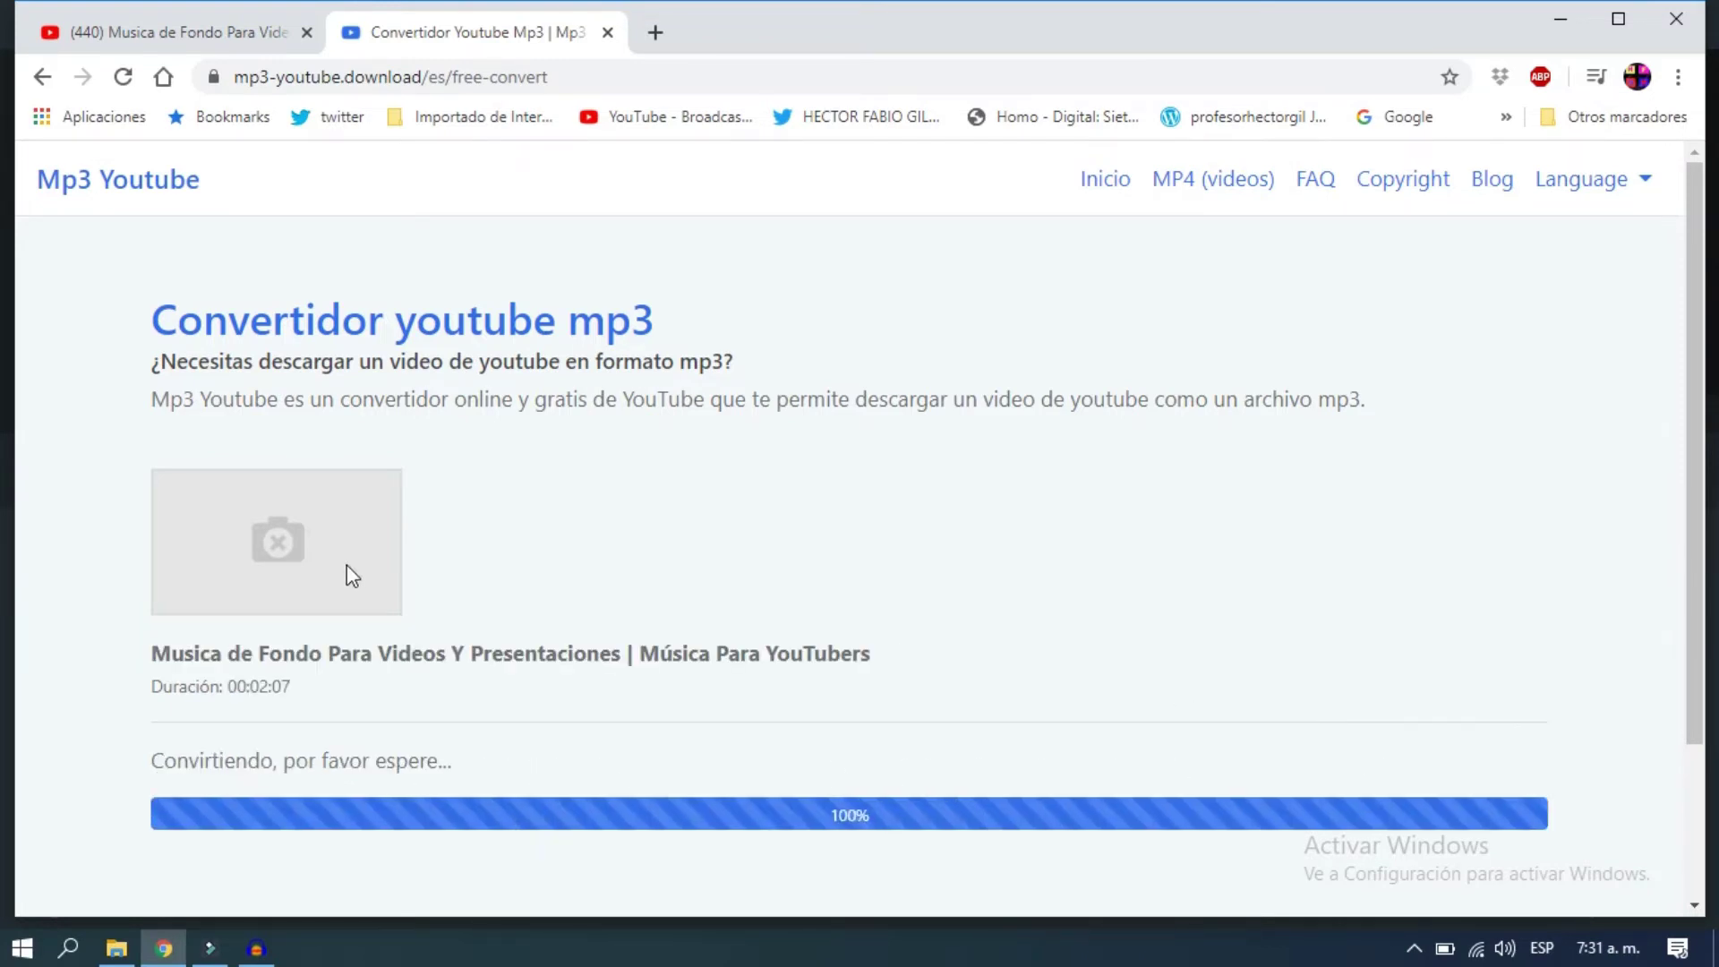
scroll(349, 575, down, 1)
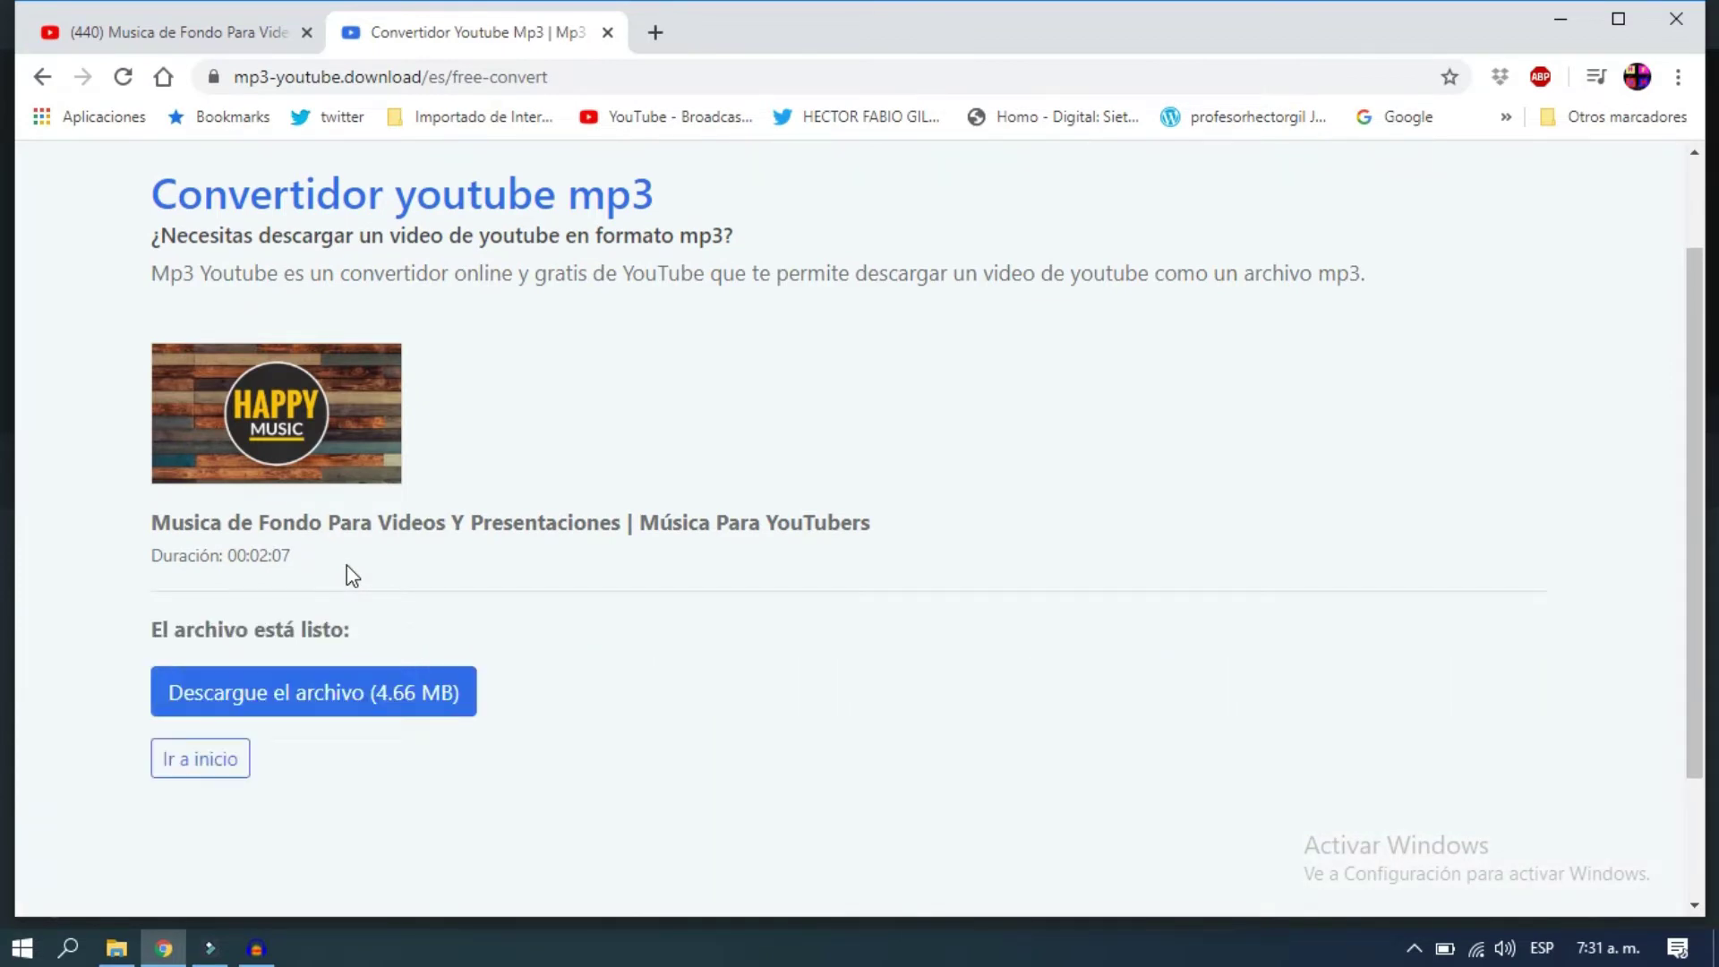
click(281, 695)
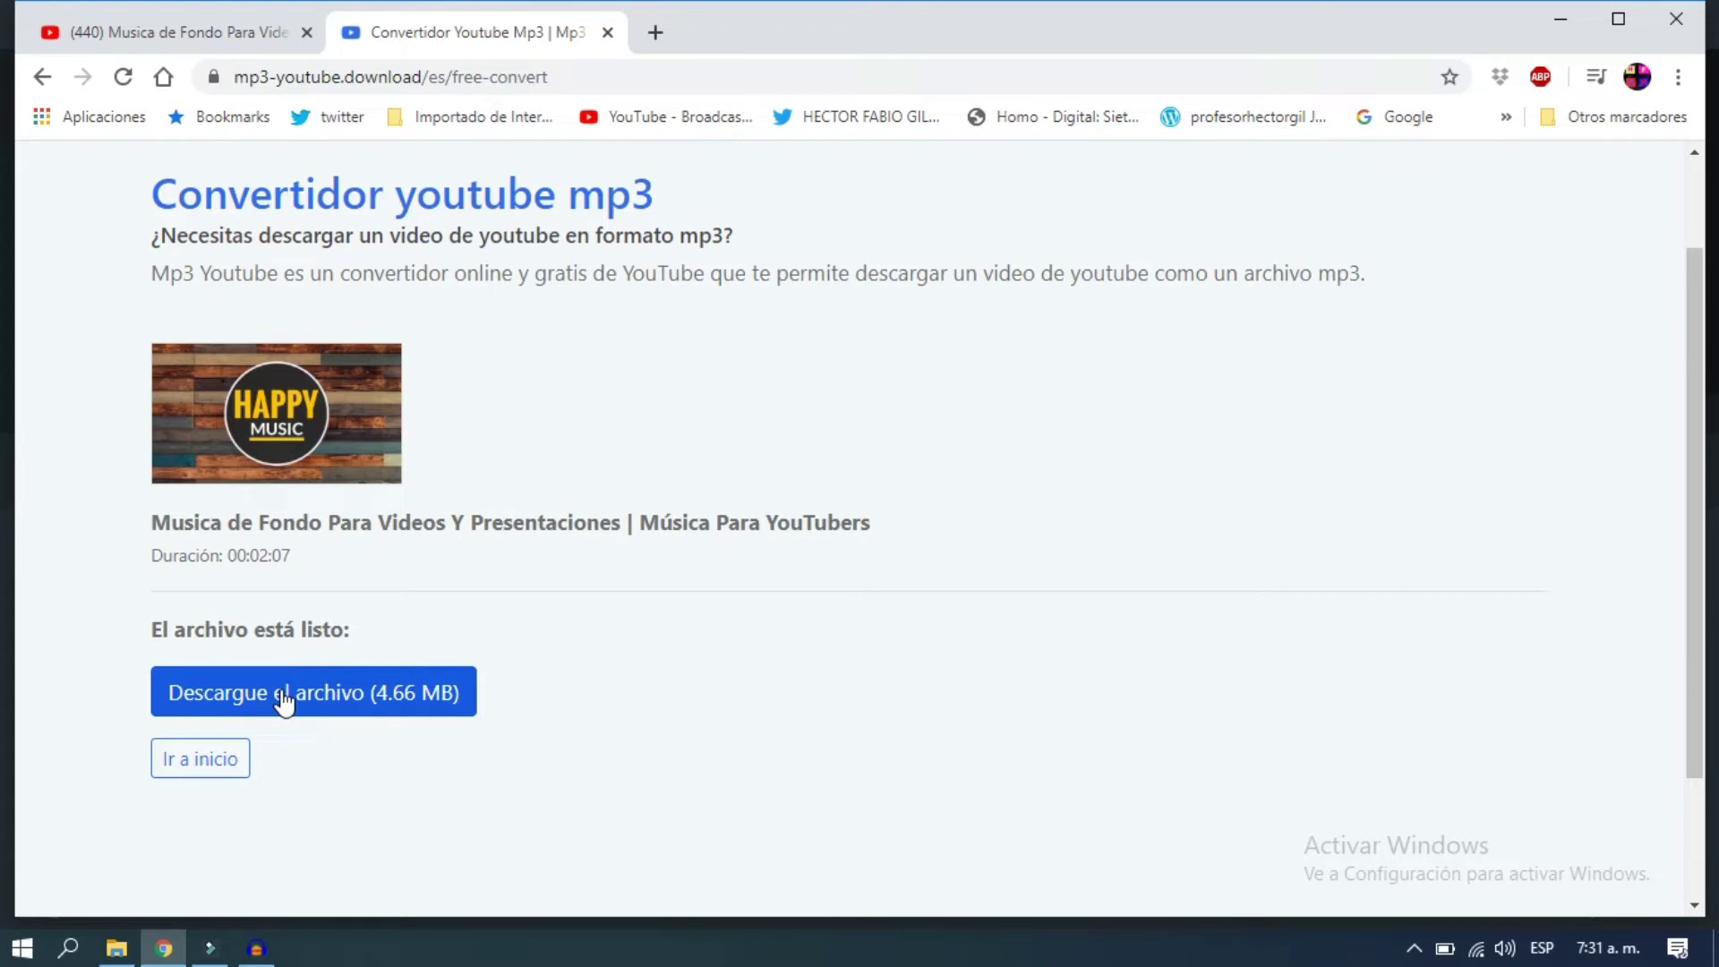
click(276, 695)
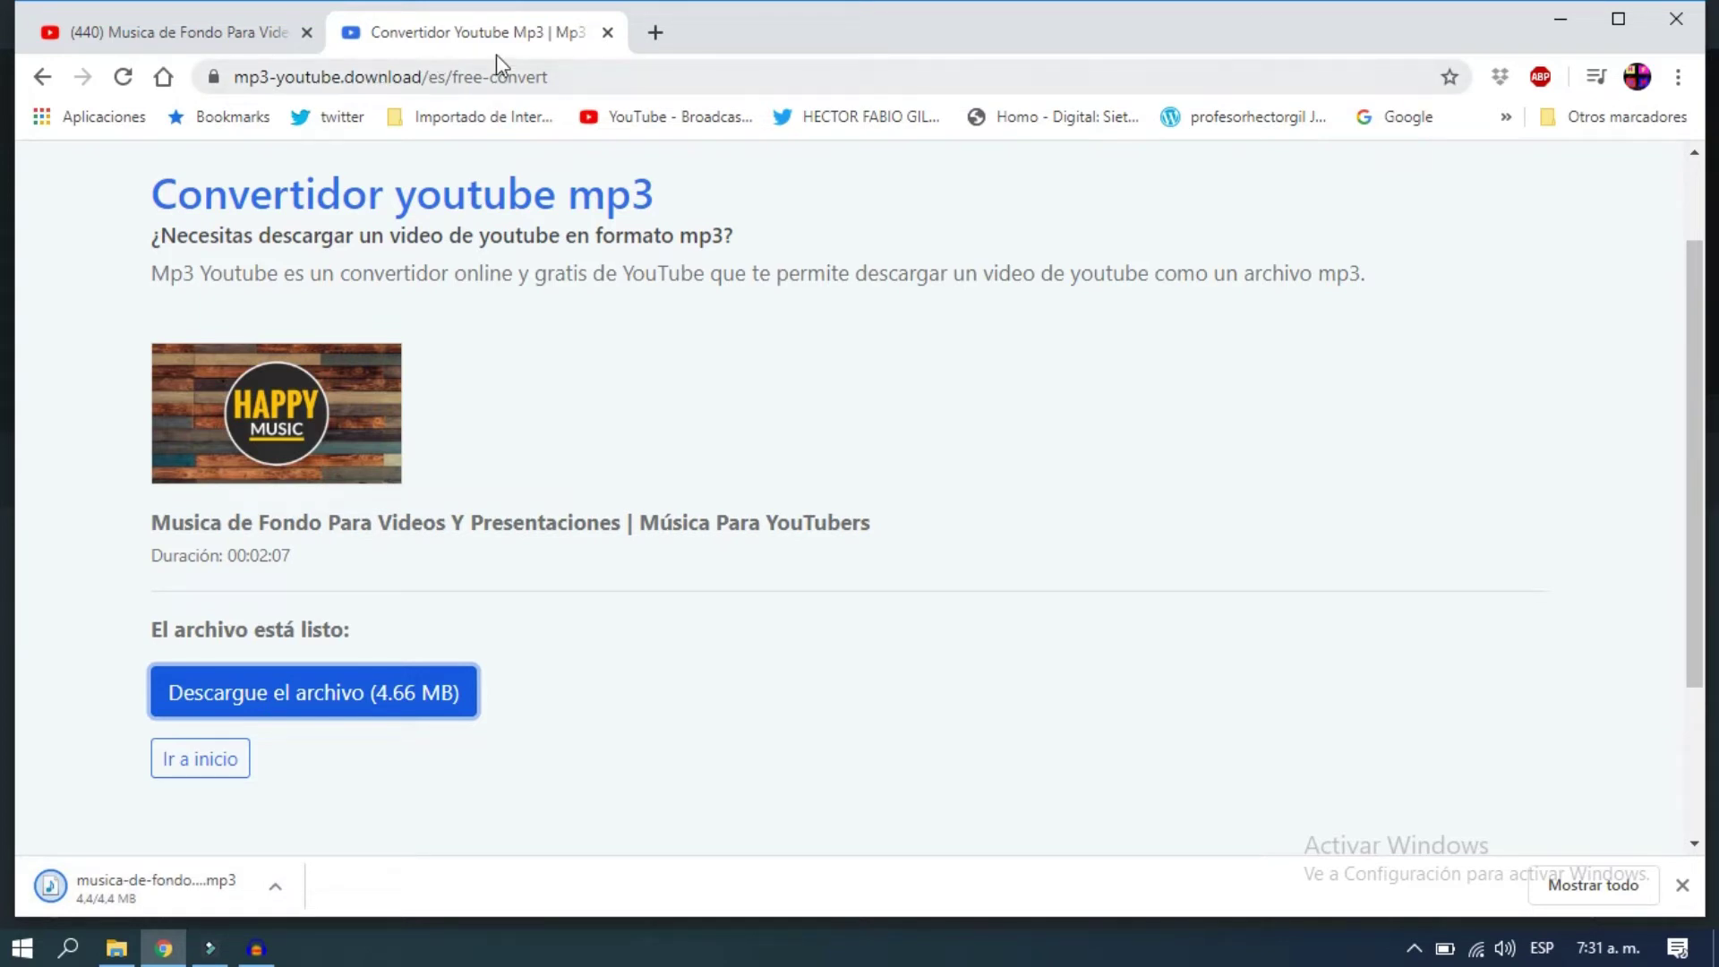
Close the browser and switch to Audacity, returning the playback position to the start of the voice track
click(1679, 19)
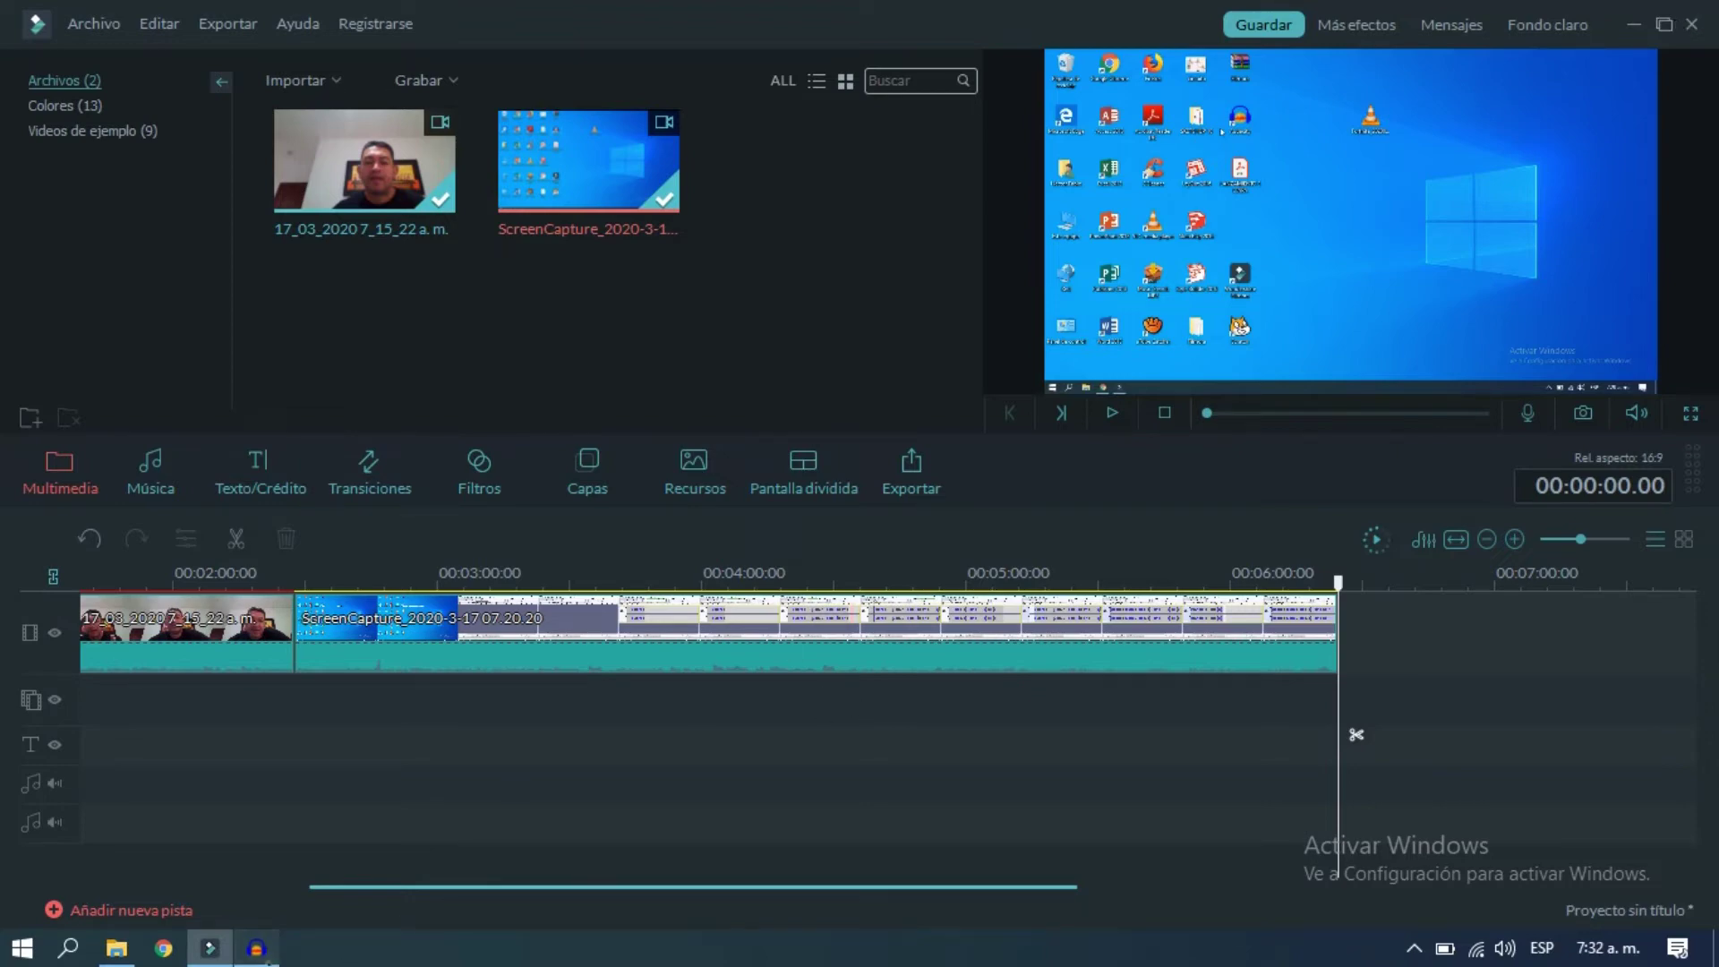
click(256, 948)
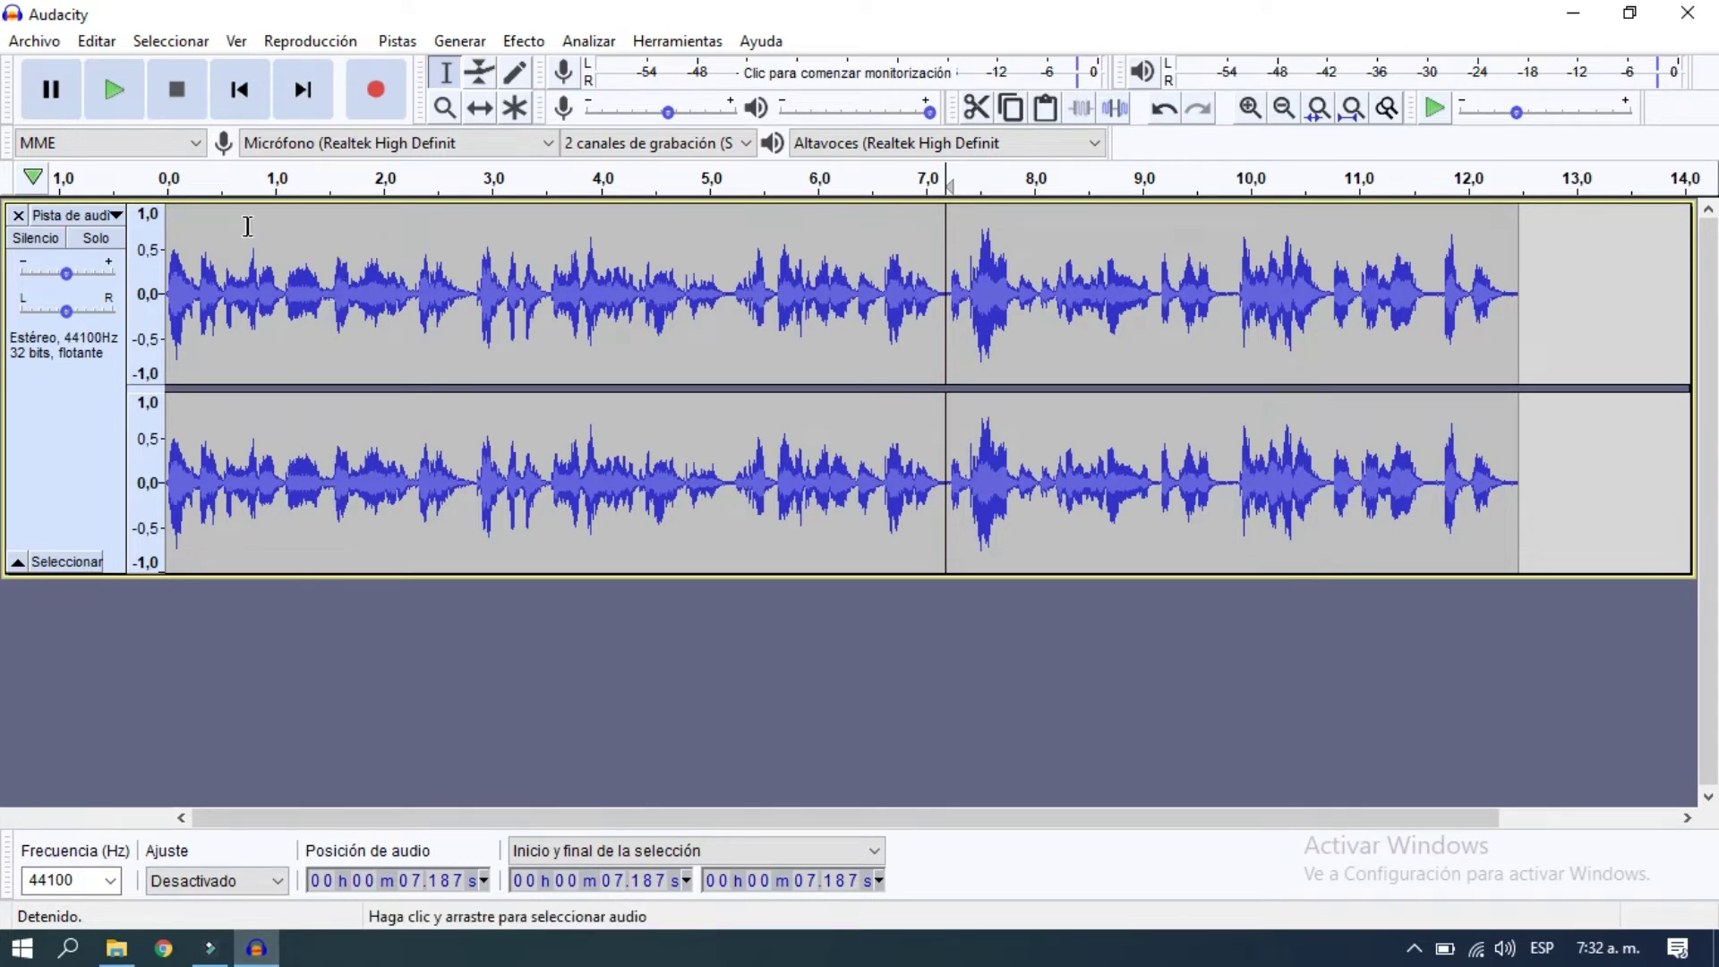
click(247, 99)
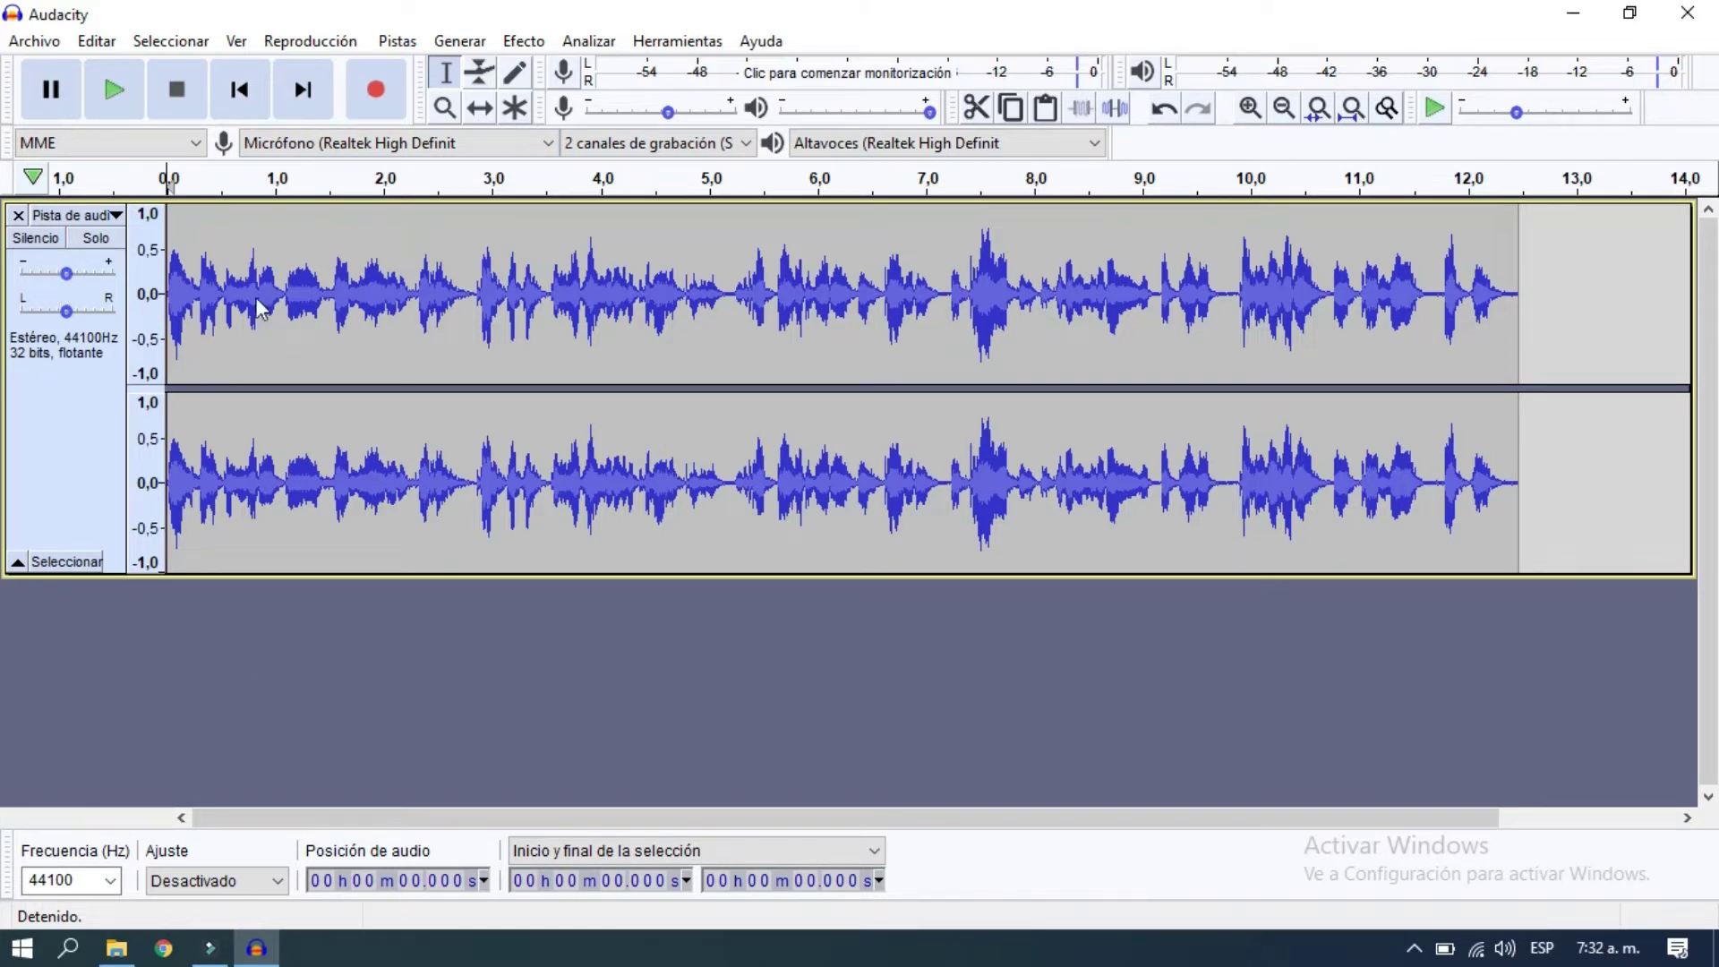
Import the downloaded background-music audio file, musica-de-fondo-para-videos-y-presentaci..., from the Descargas folder into the project
click(31, 42)
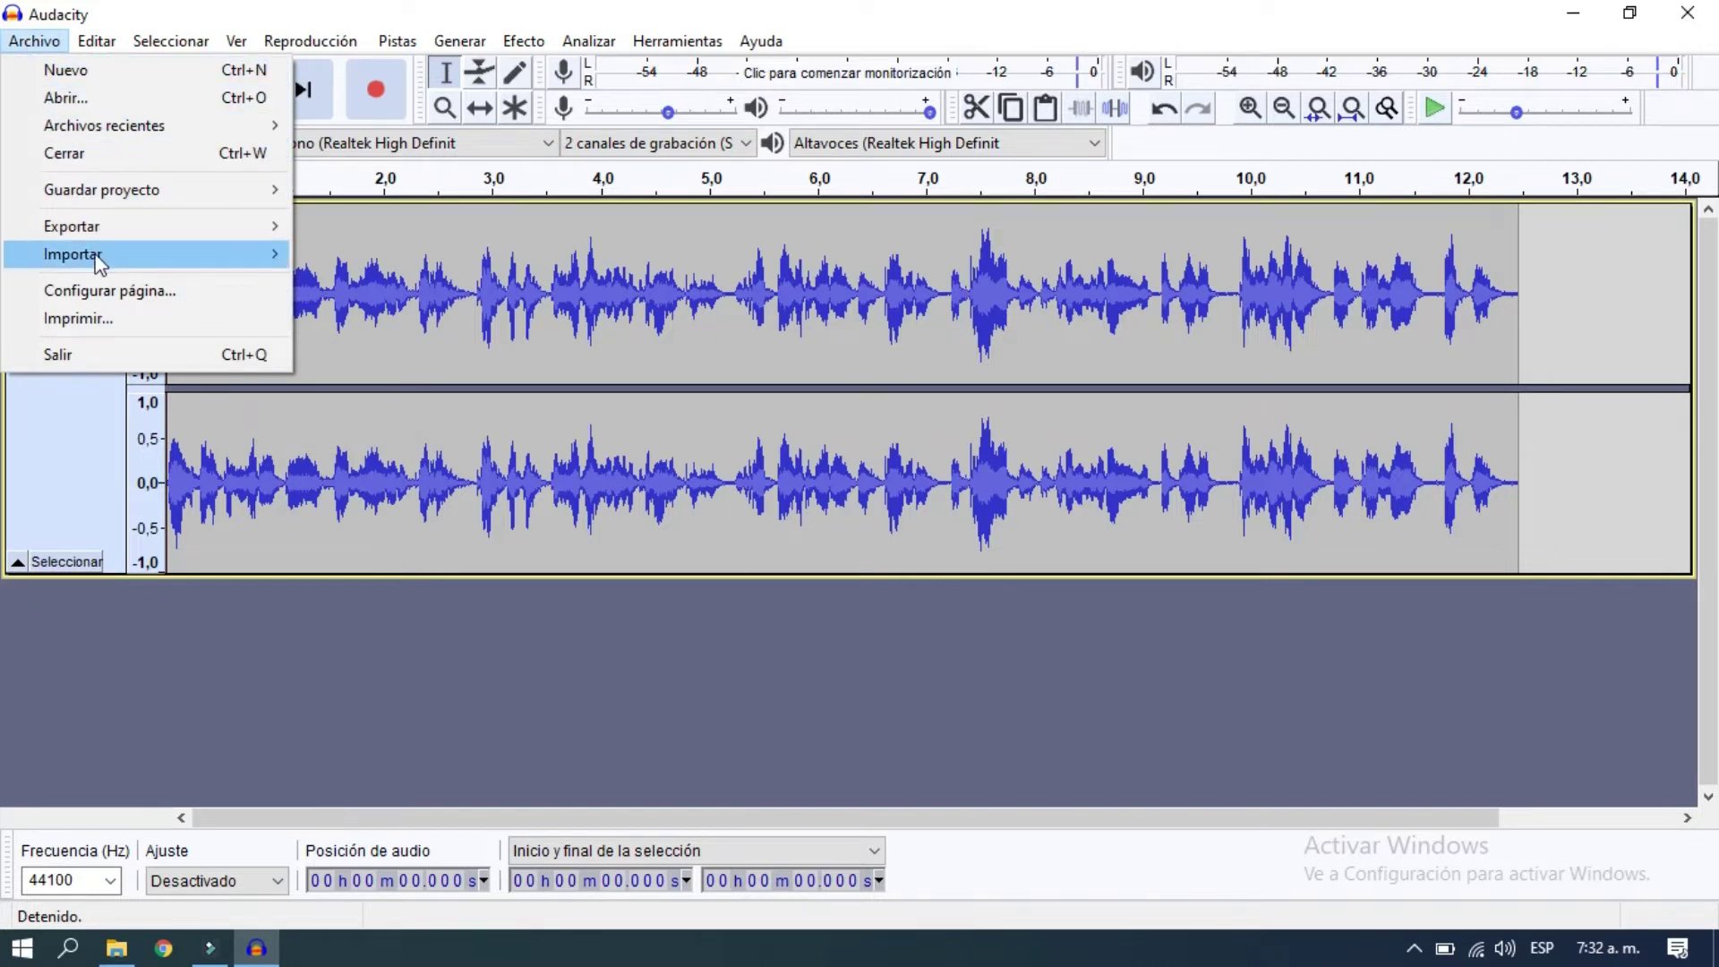
mouse_move(83, 258)
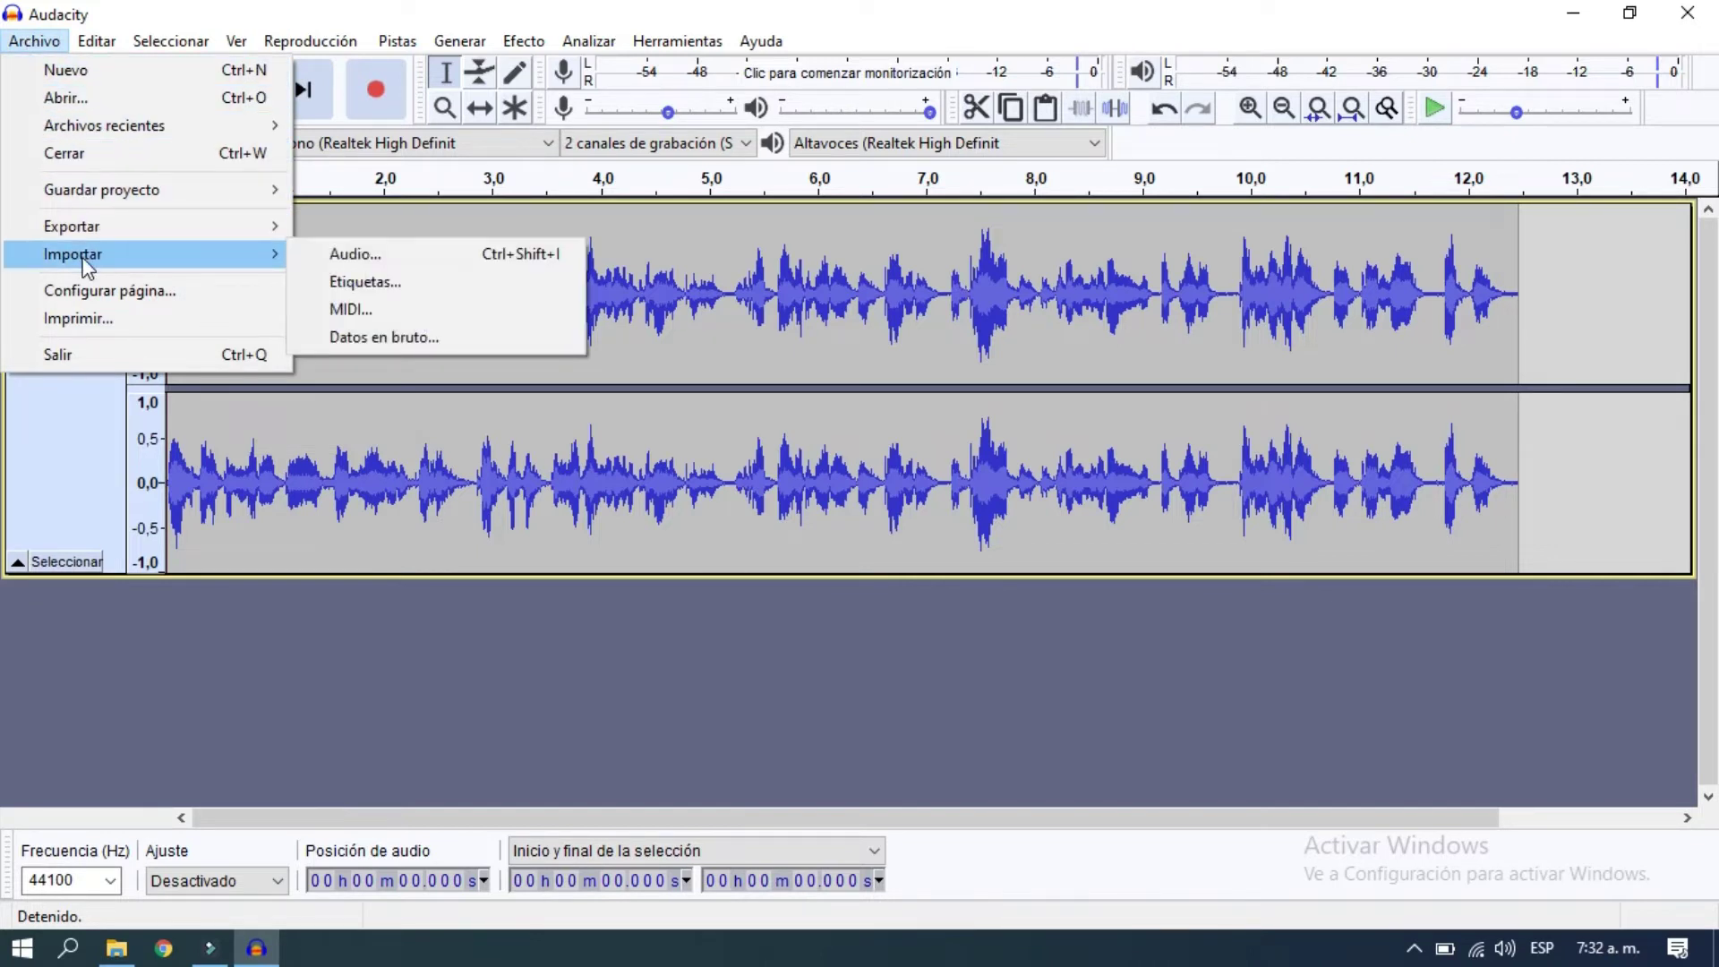
click(387, 256)
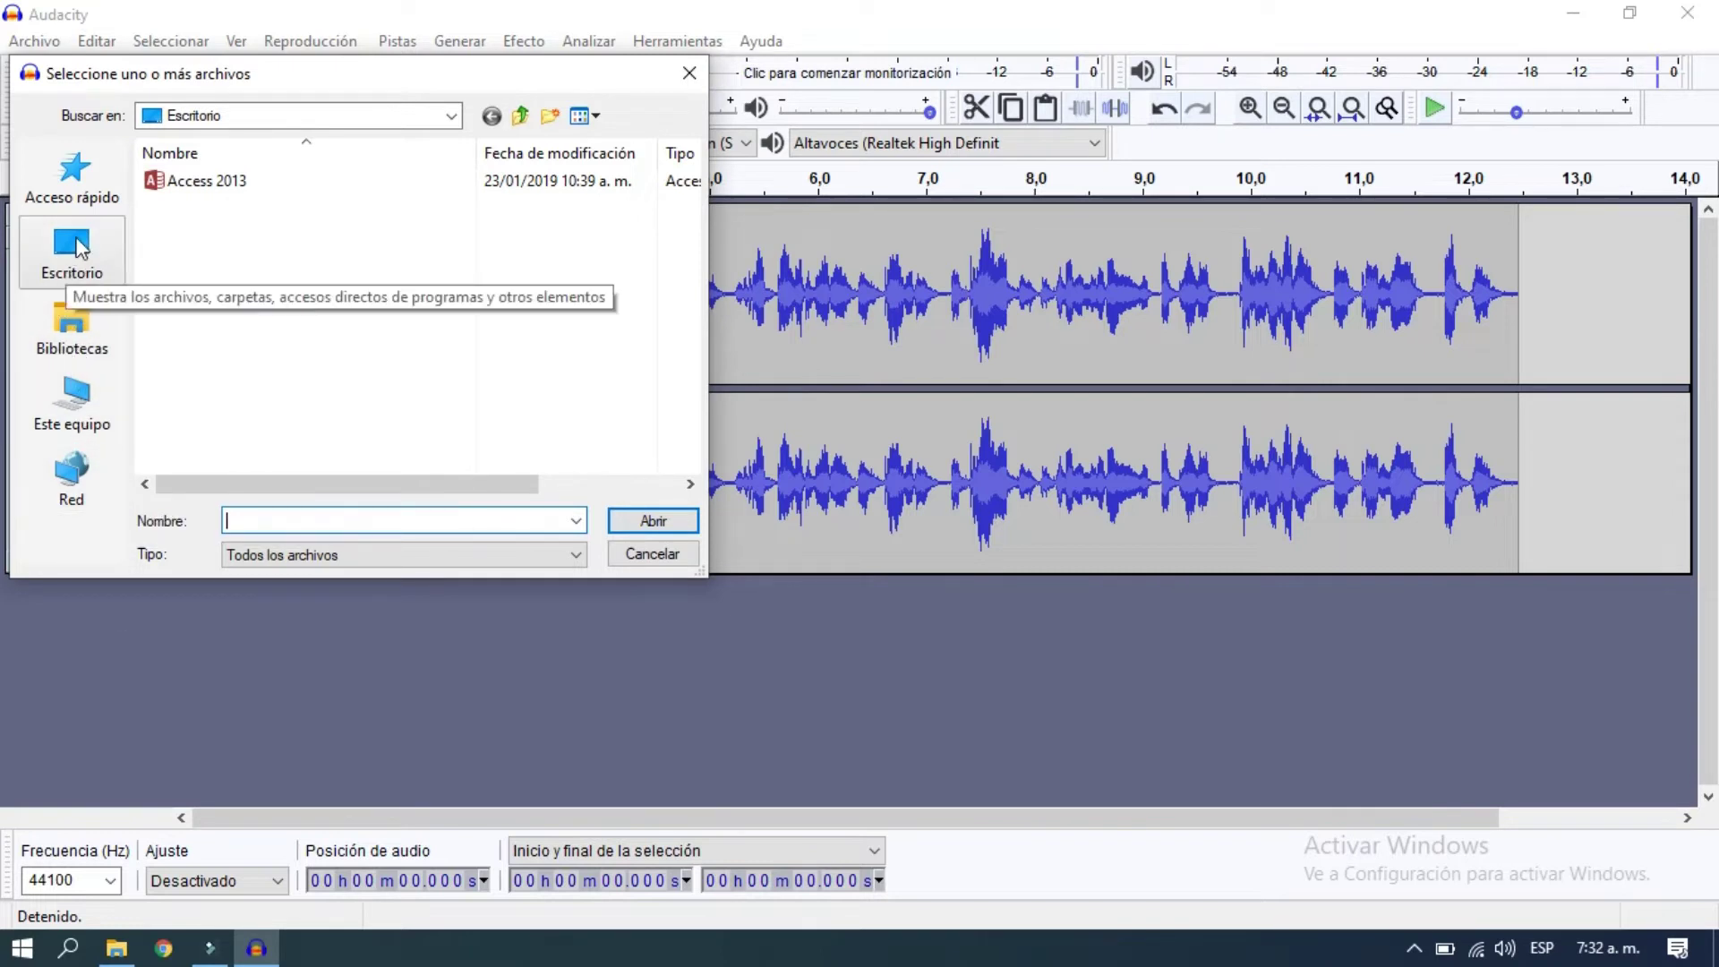
click(87, 405)
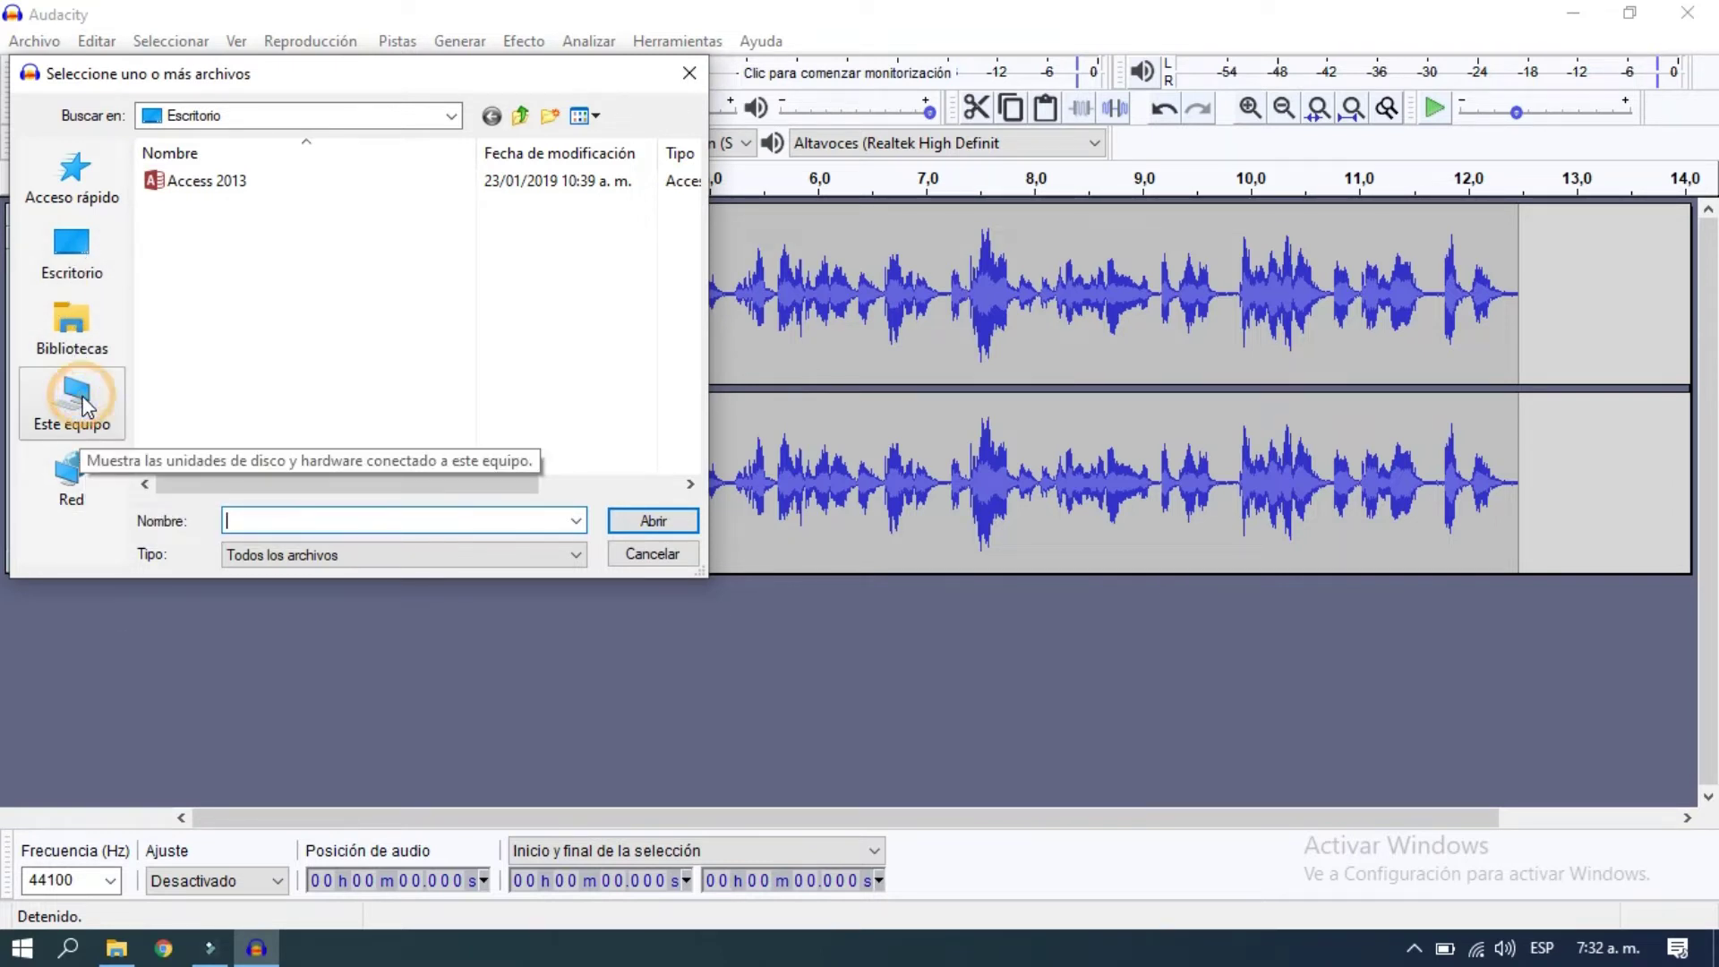
click(71, 333)
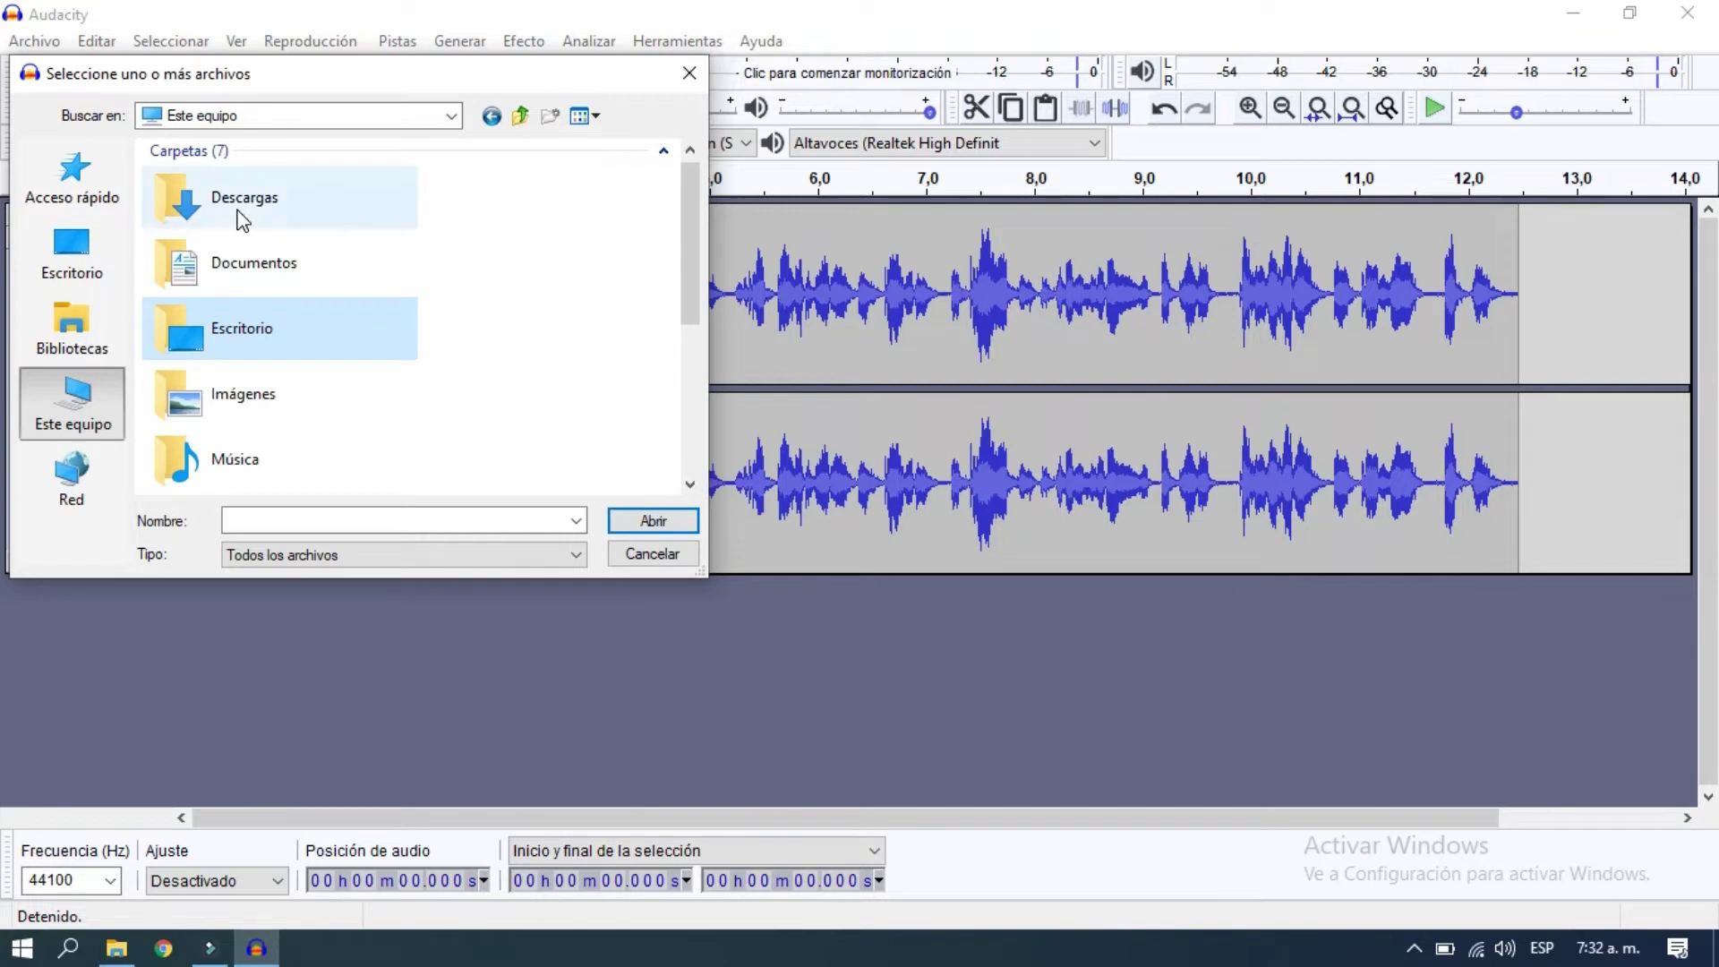
click(240, 219)
double_click(240, 219)
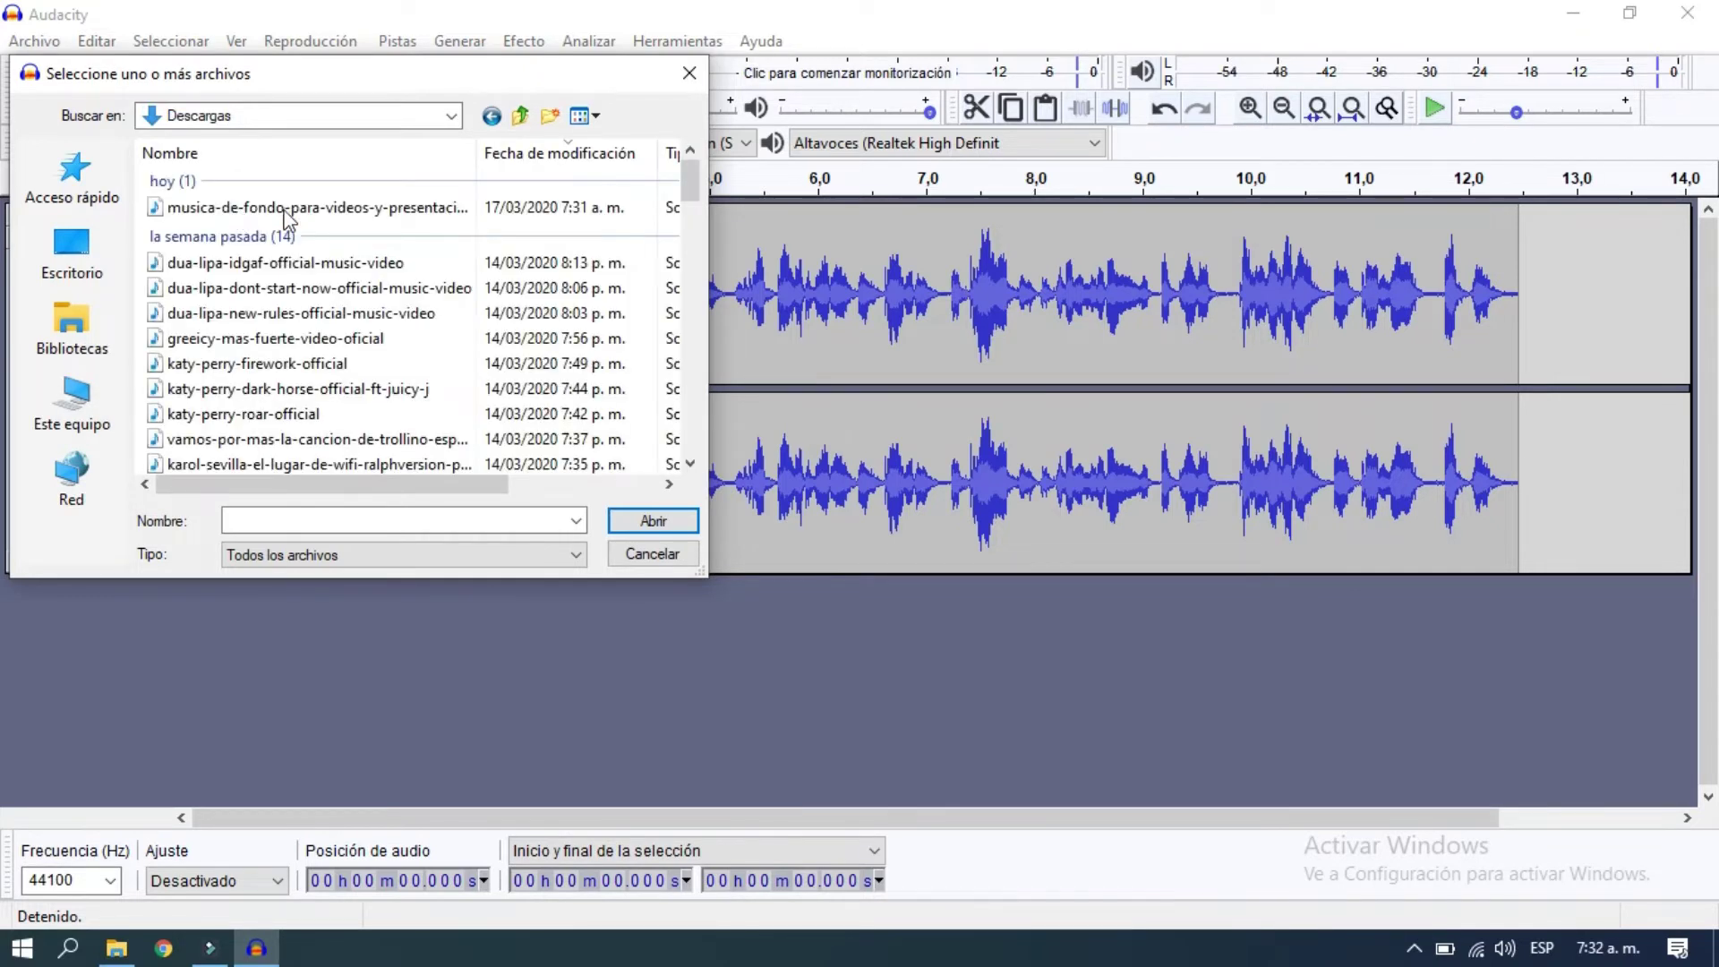
double_click(252, 209)
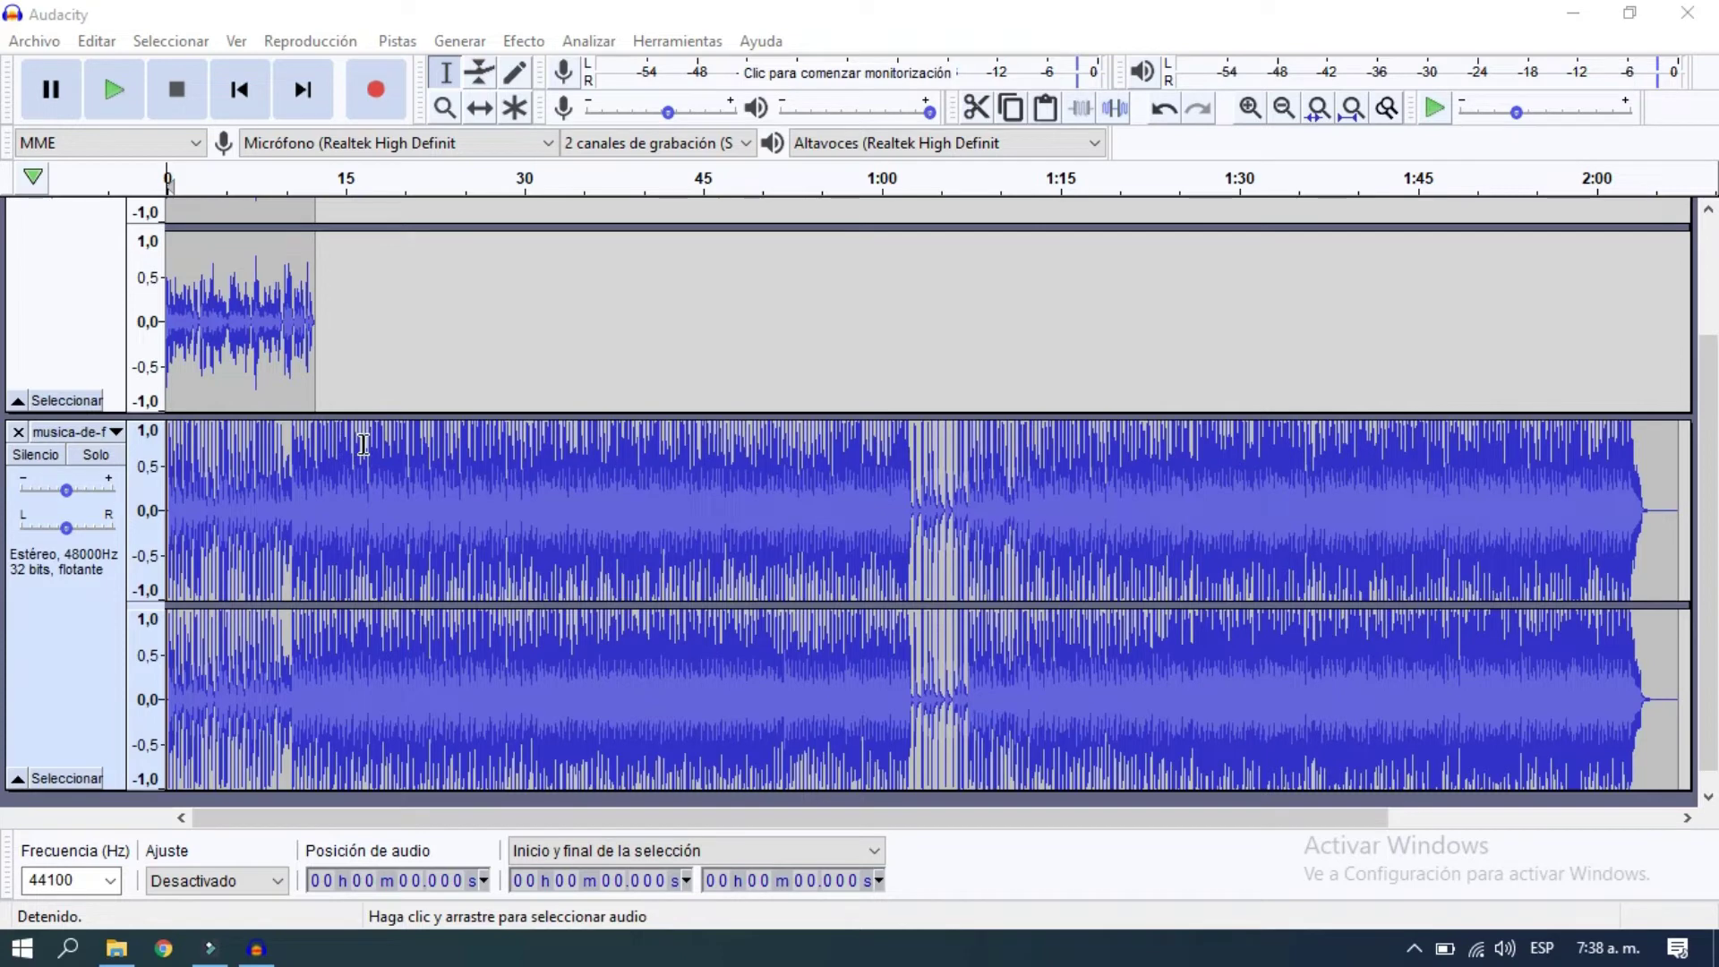
Delete the section of the music track from 17.013 s to 2 min 4.482 s
drag(368, 443, 1389, 501)
drag(1603, 502, 1641, 513)
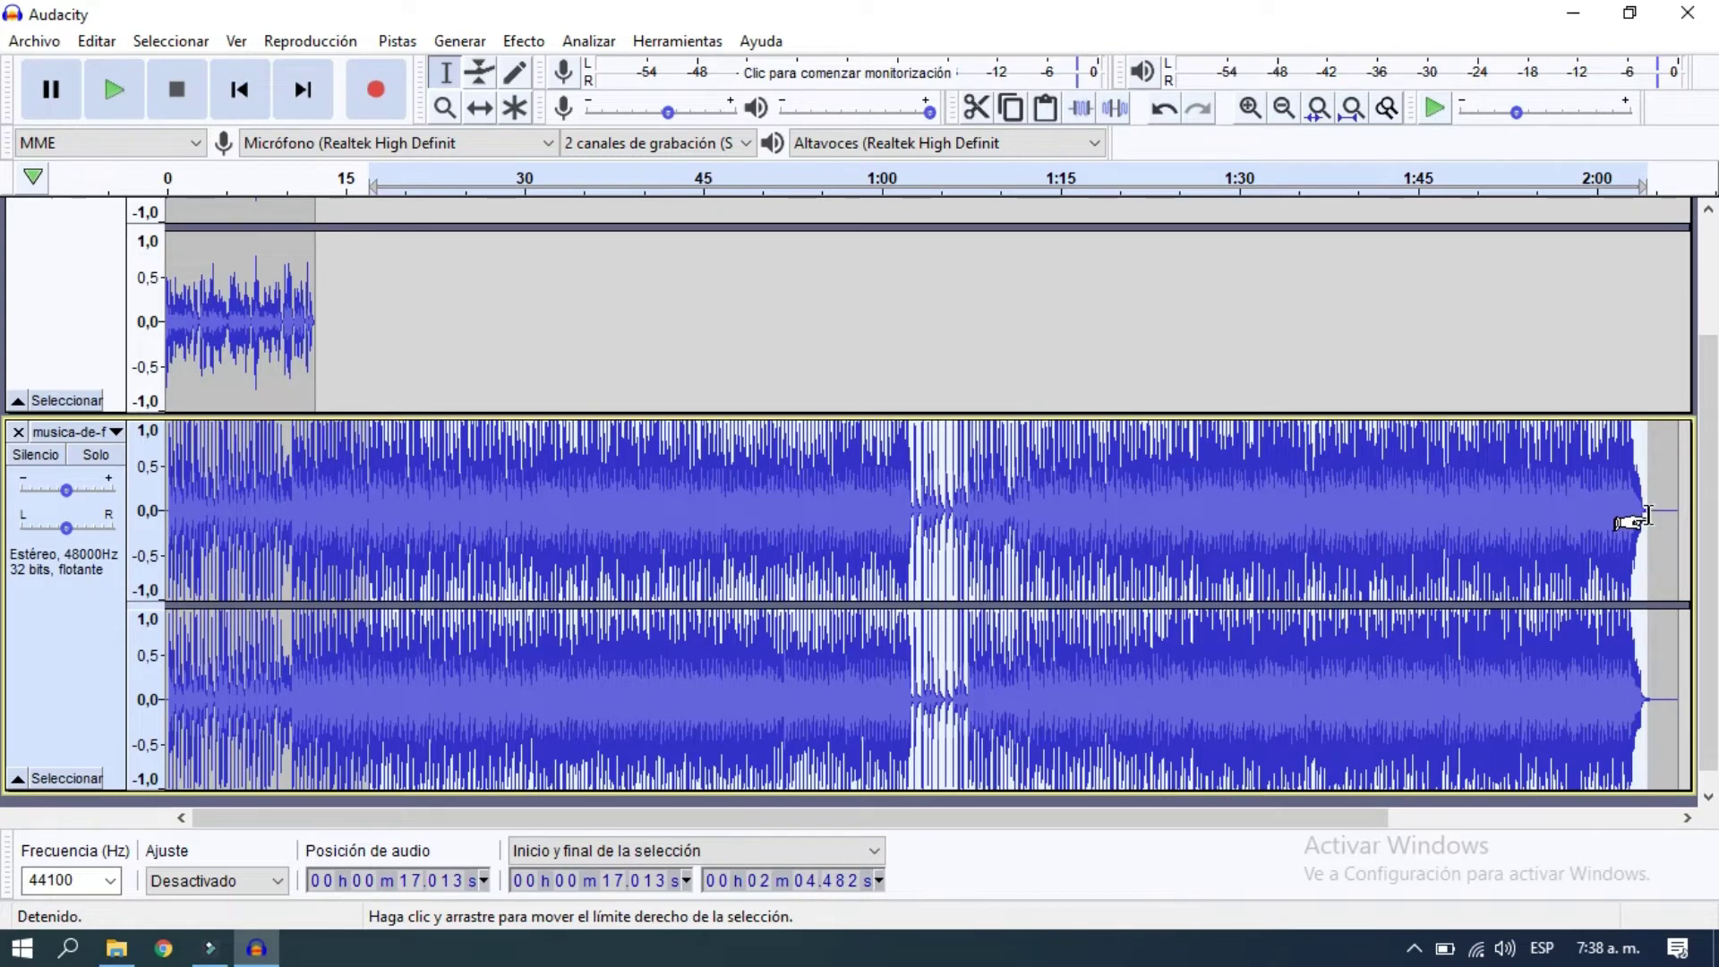
key(Delete)
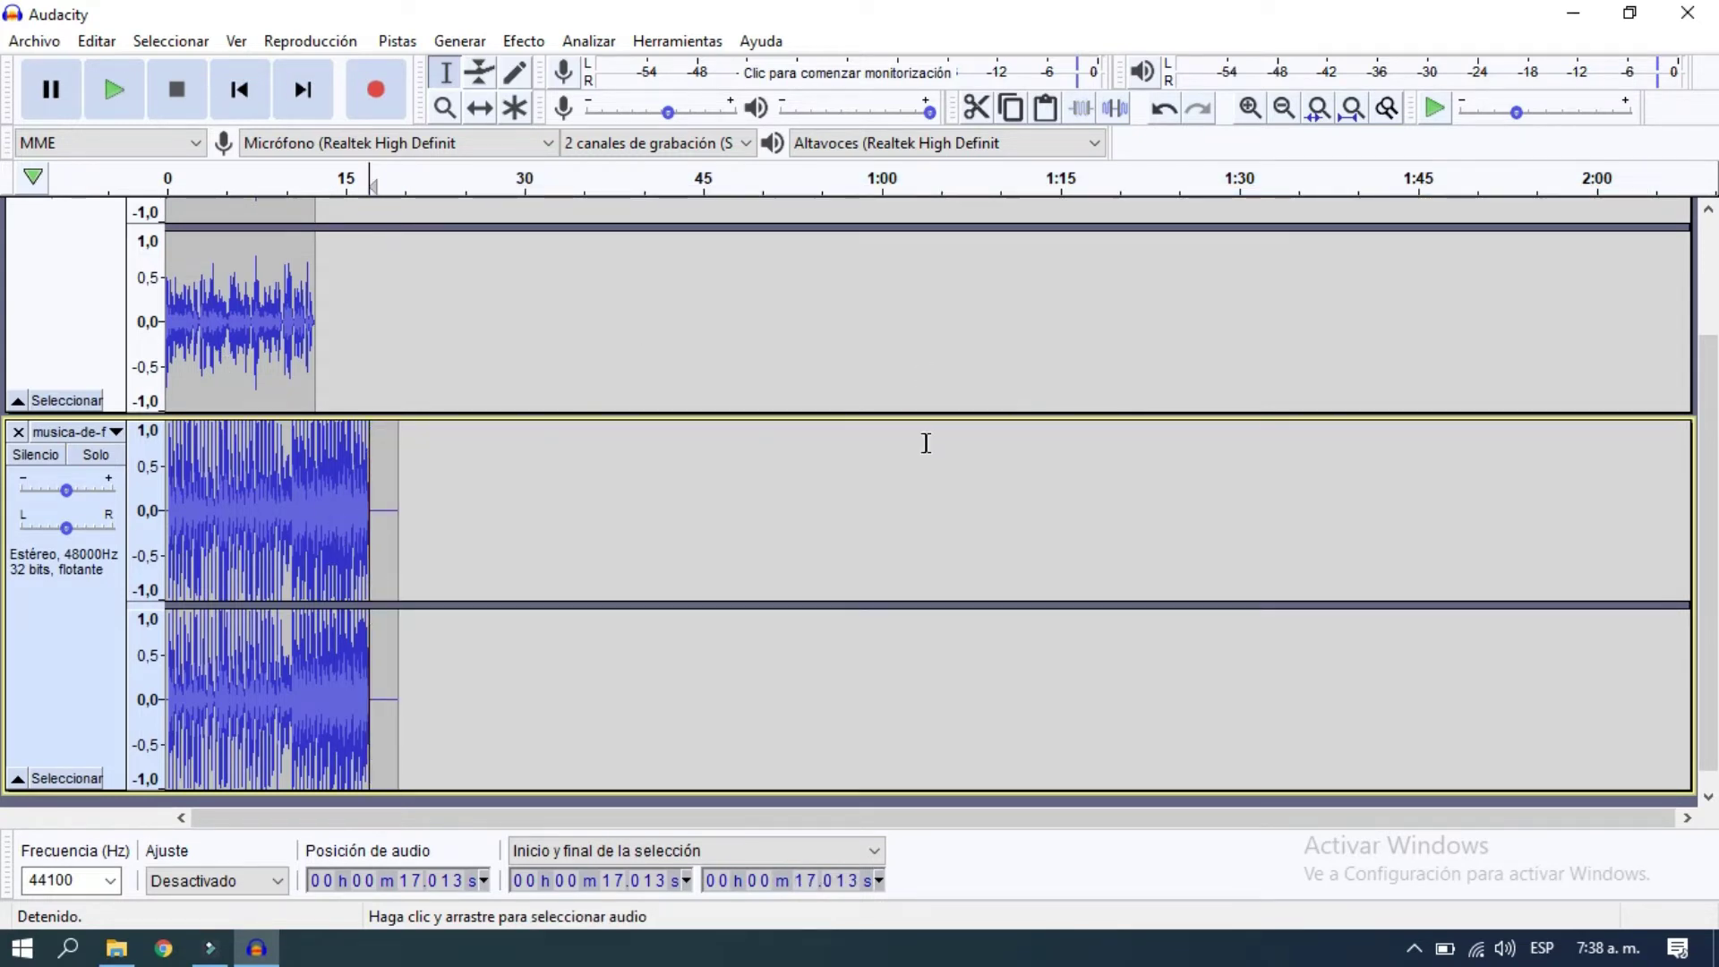
click(713, 814)
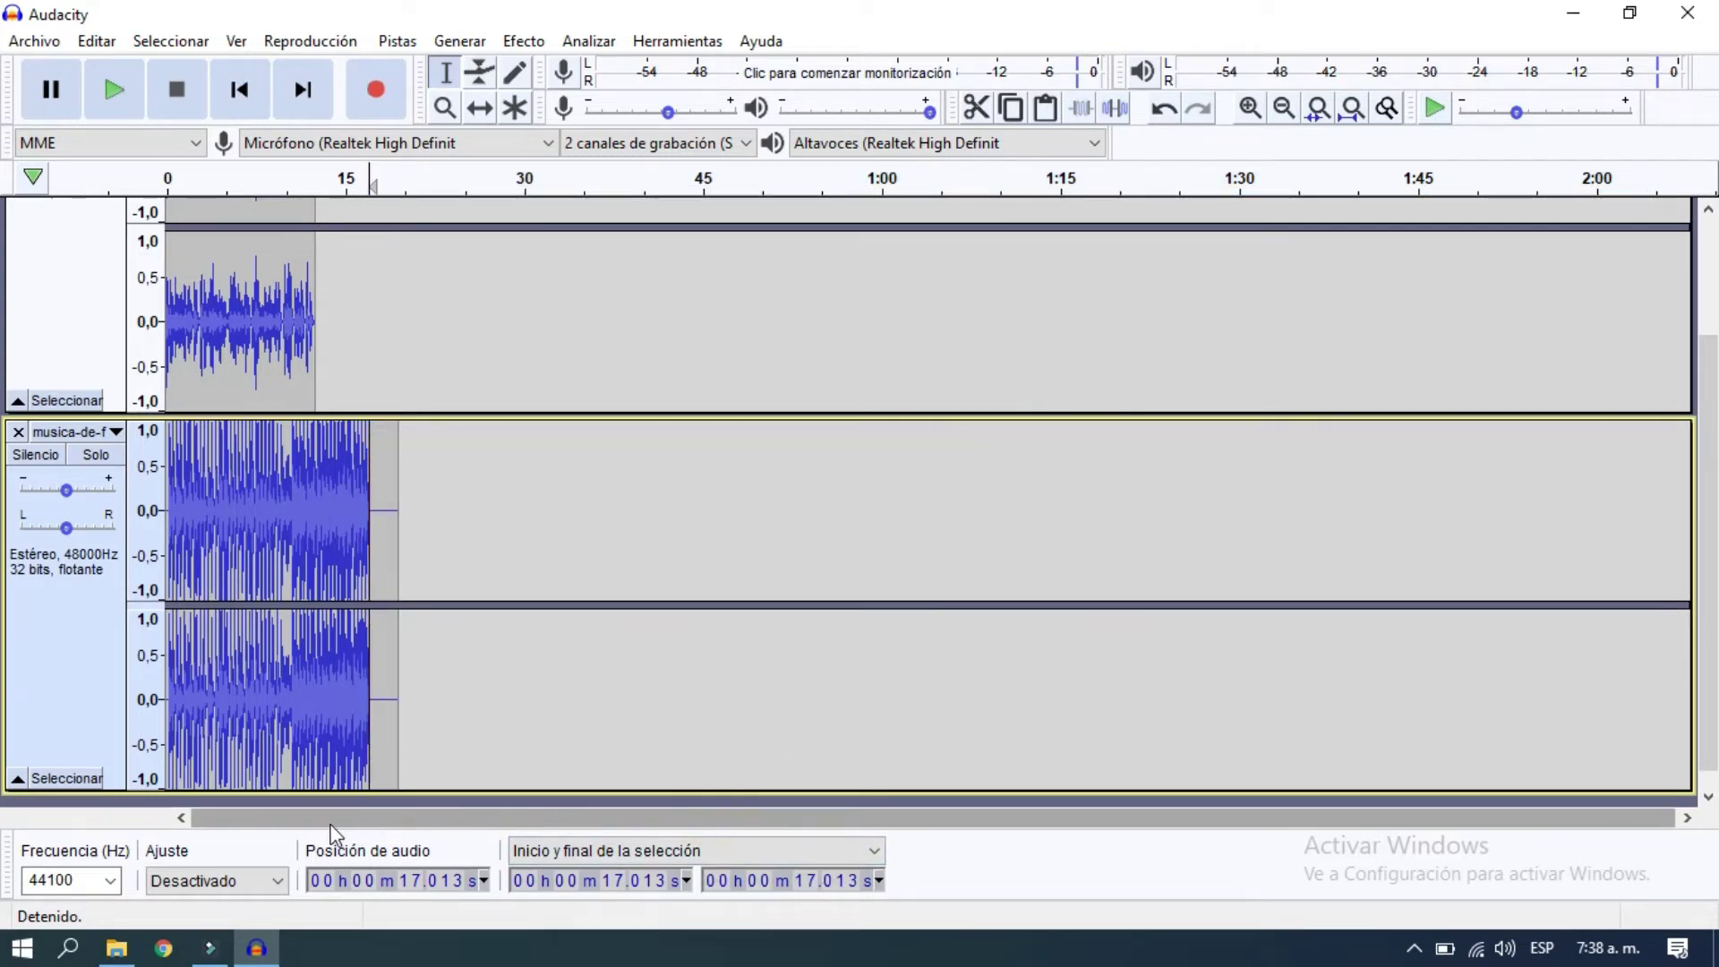
Reduce the display height of the voice and music tracks so both fit in the window
drag(568, 409, 567, 284)
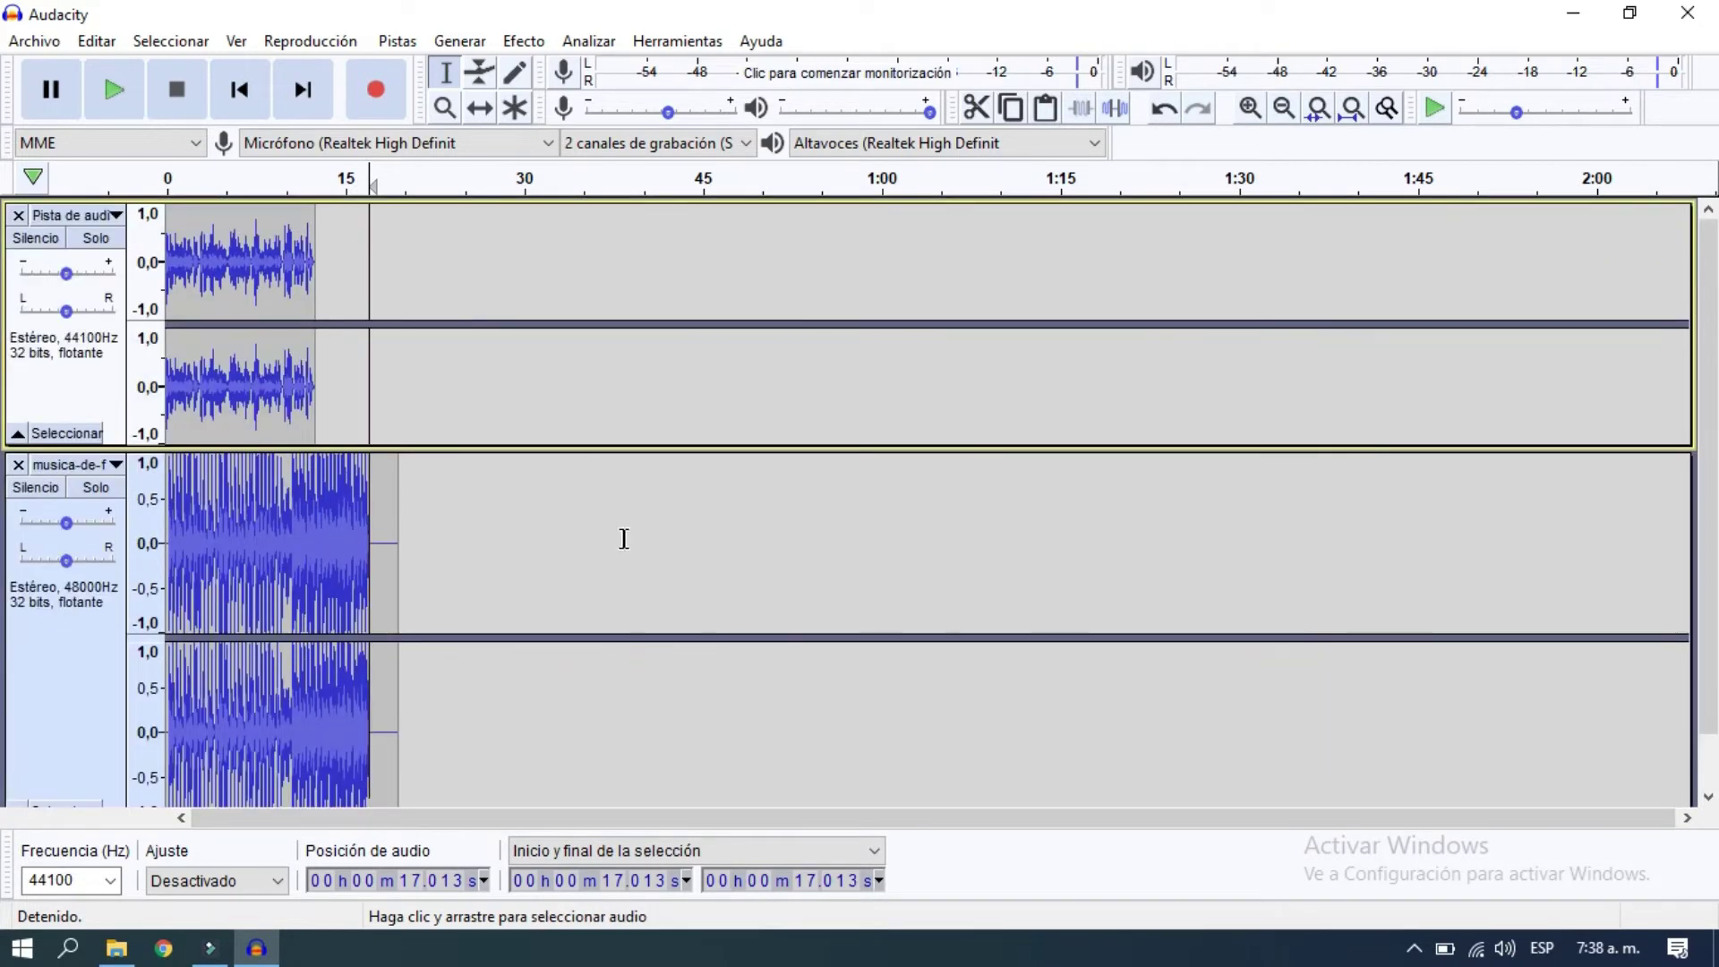
scroll(641, 760, down, 1)
drag(642, 762, 633, 602)
scroll(633, 603, up, 1)
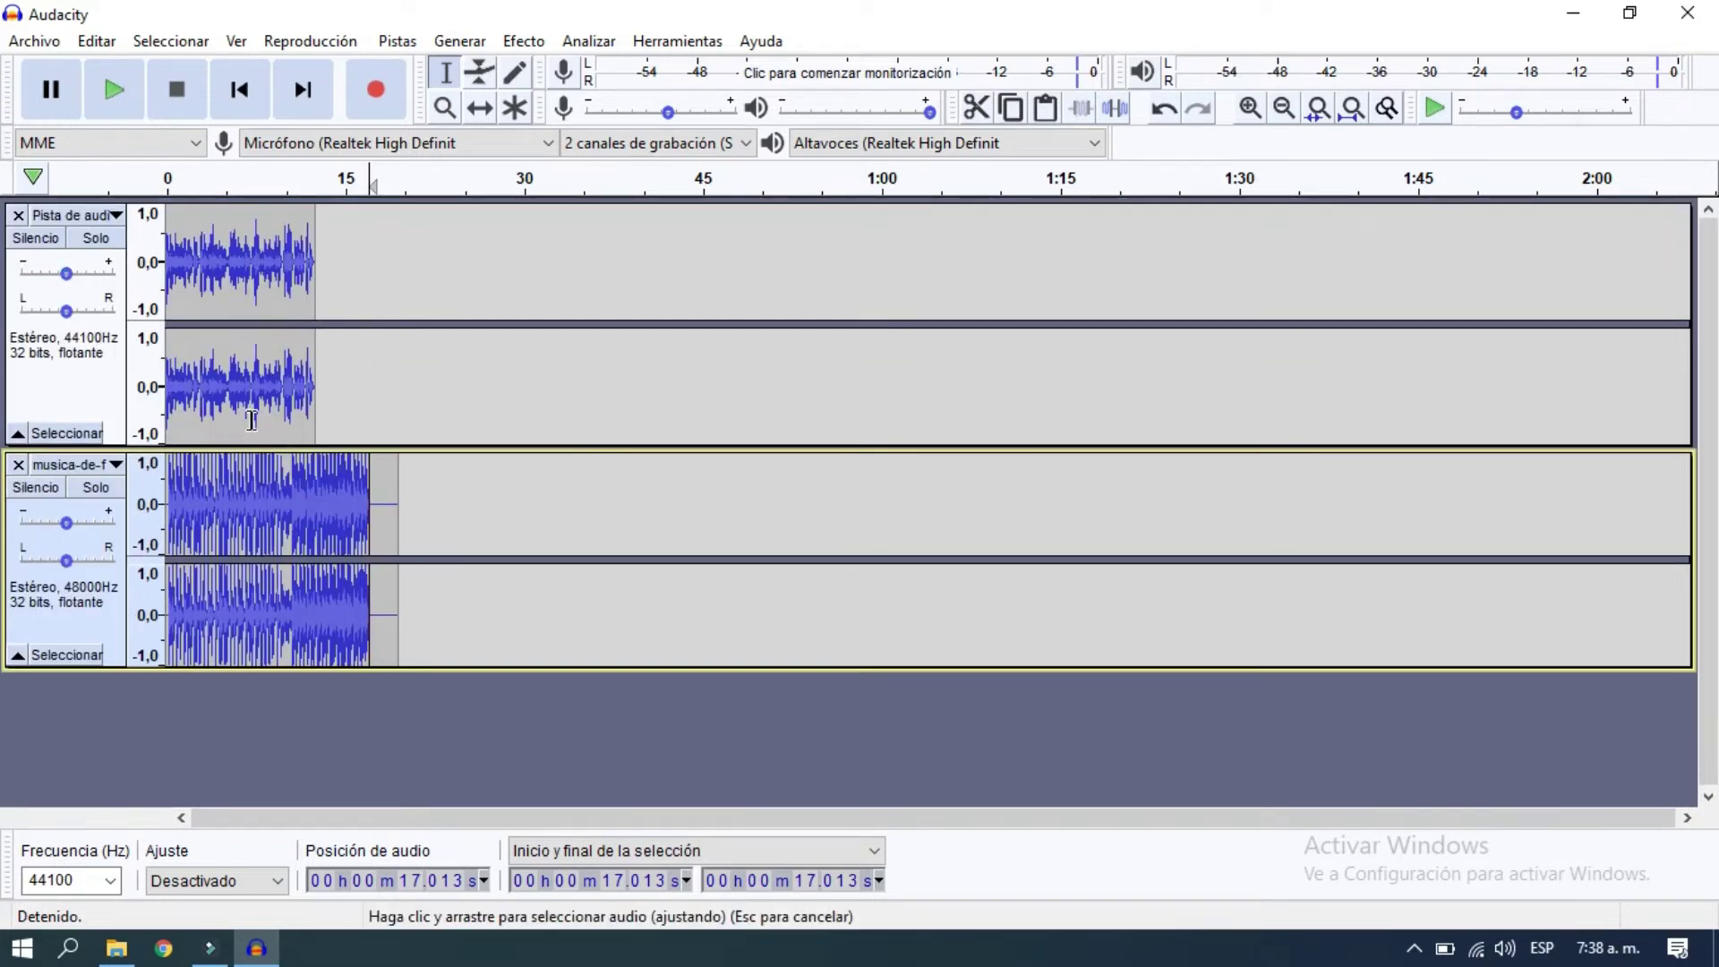
Cut the silence at the beginning of the music track, from 0 to 0.277 s
click(1249, 108)
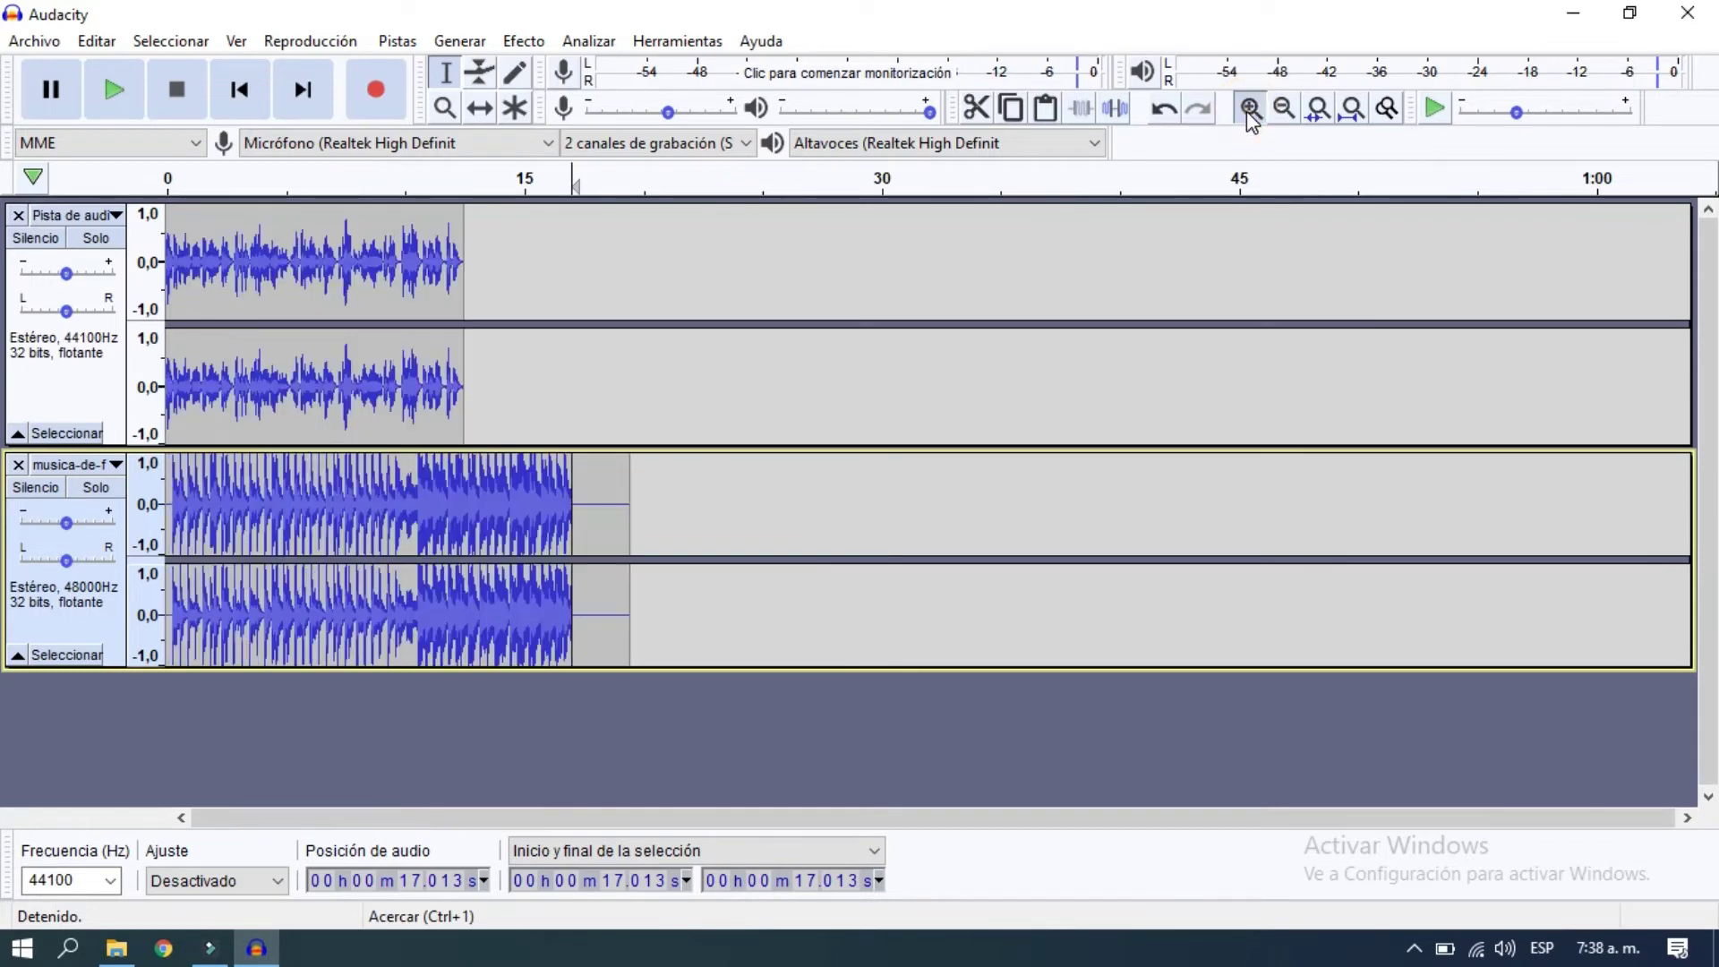
click(1248, 109)
click(1249, 108)
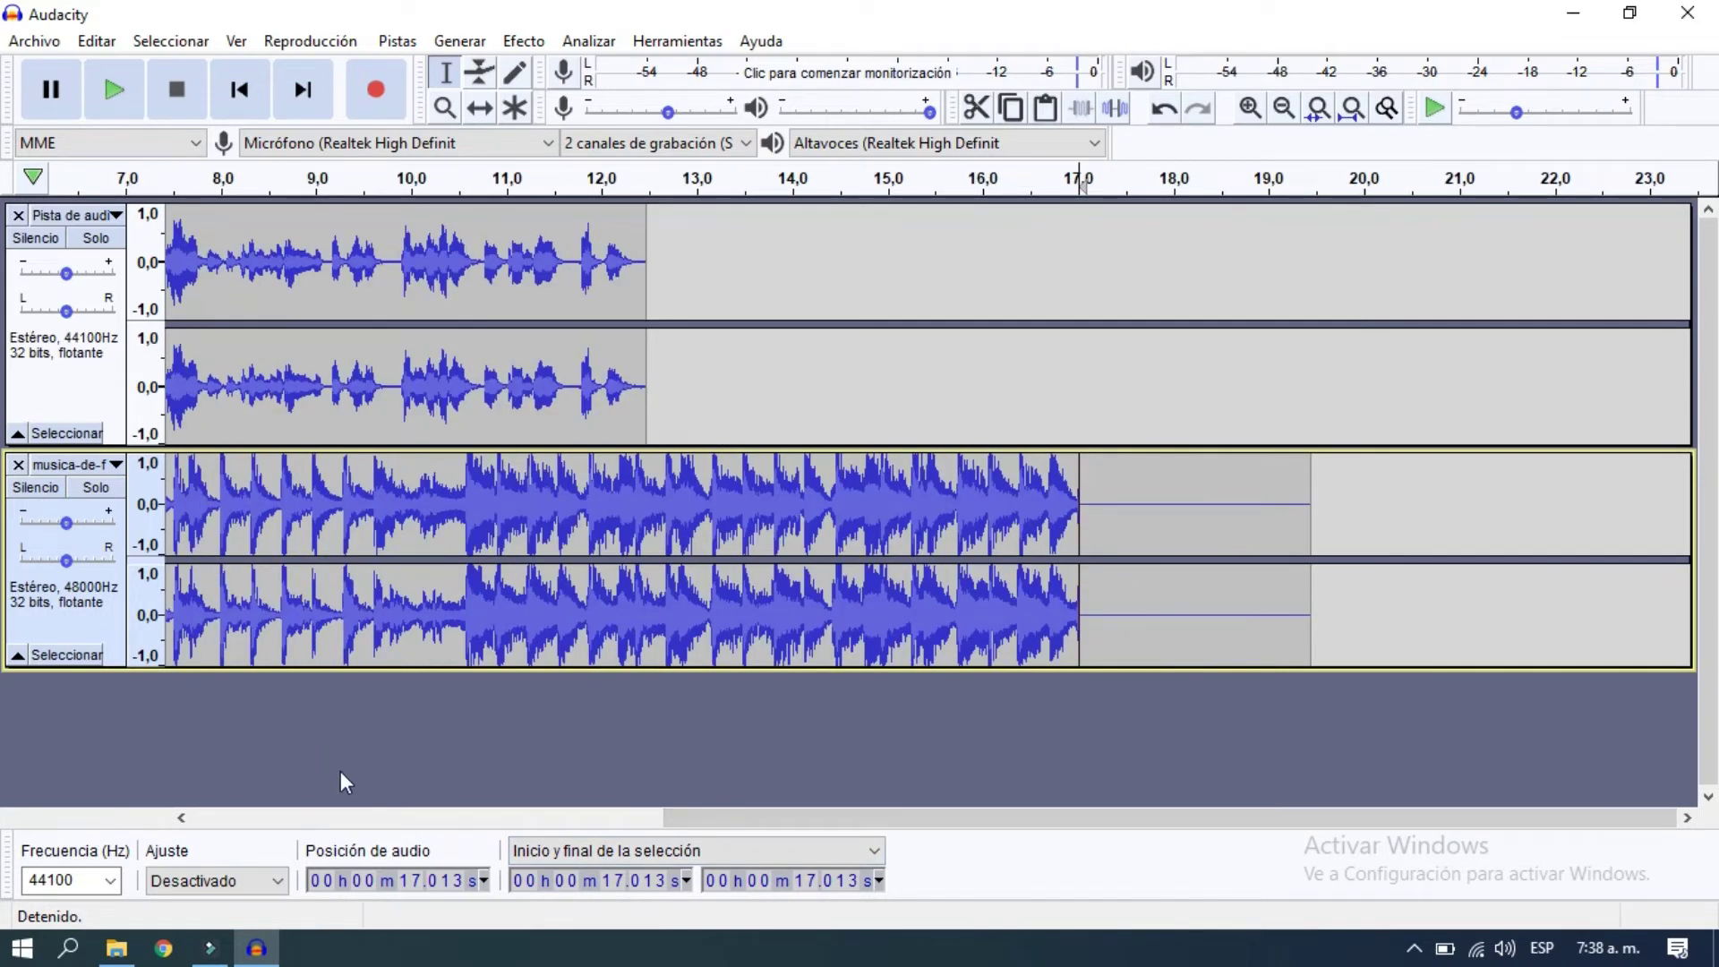
click(758, 820)
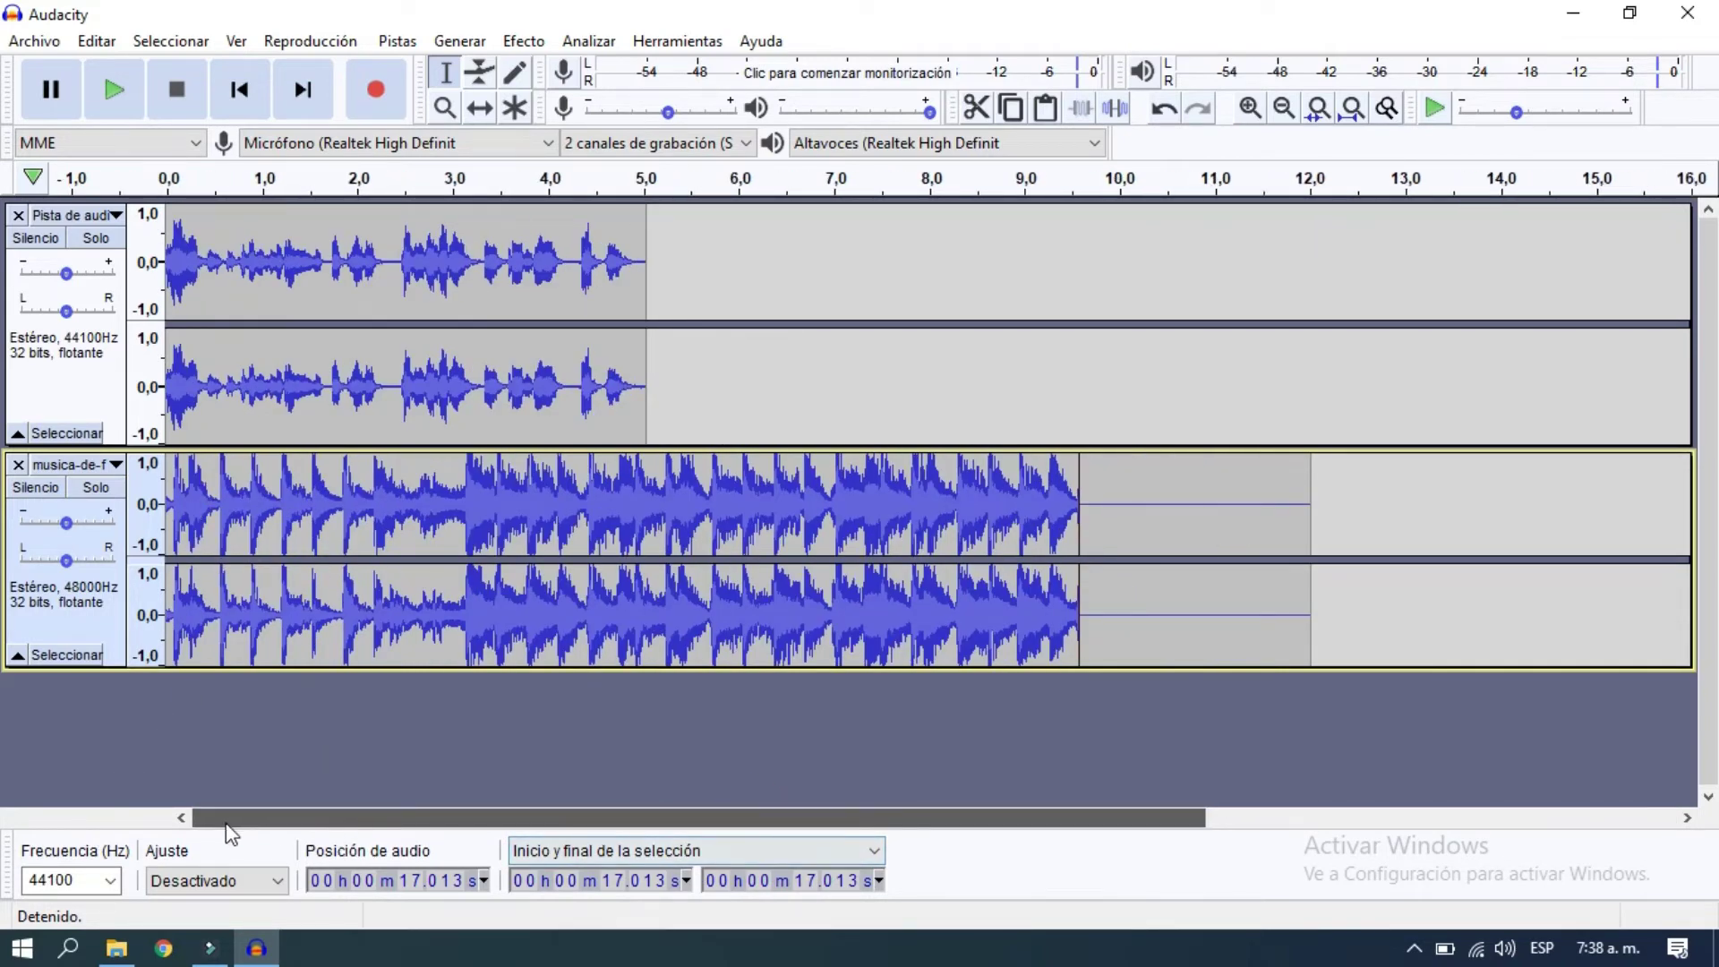
click(228, 818)
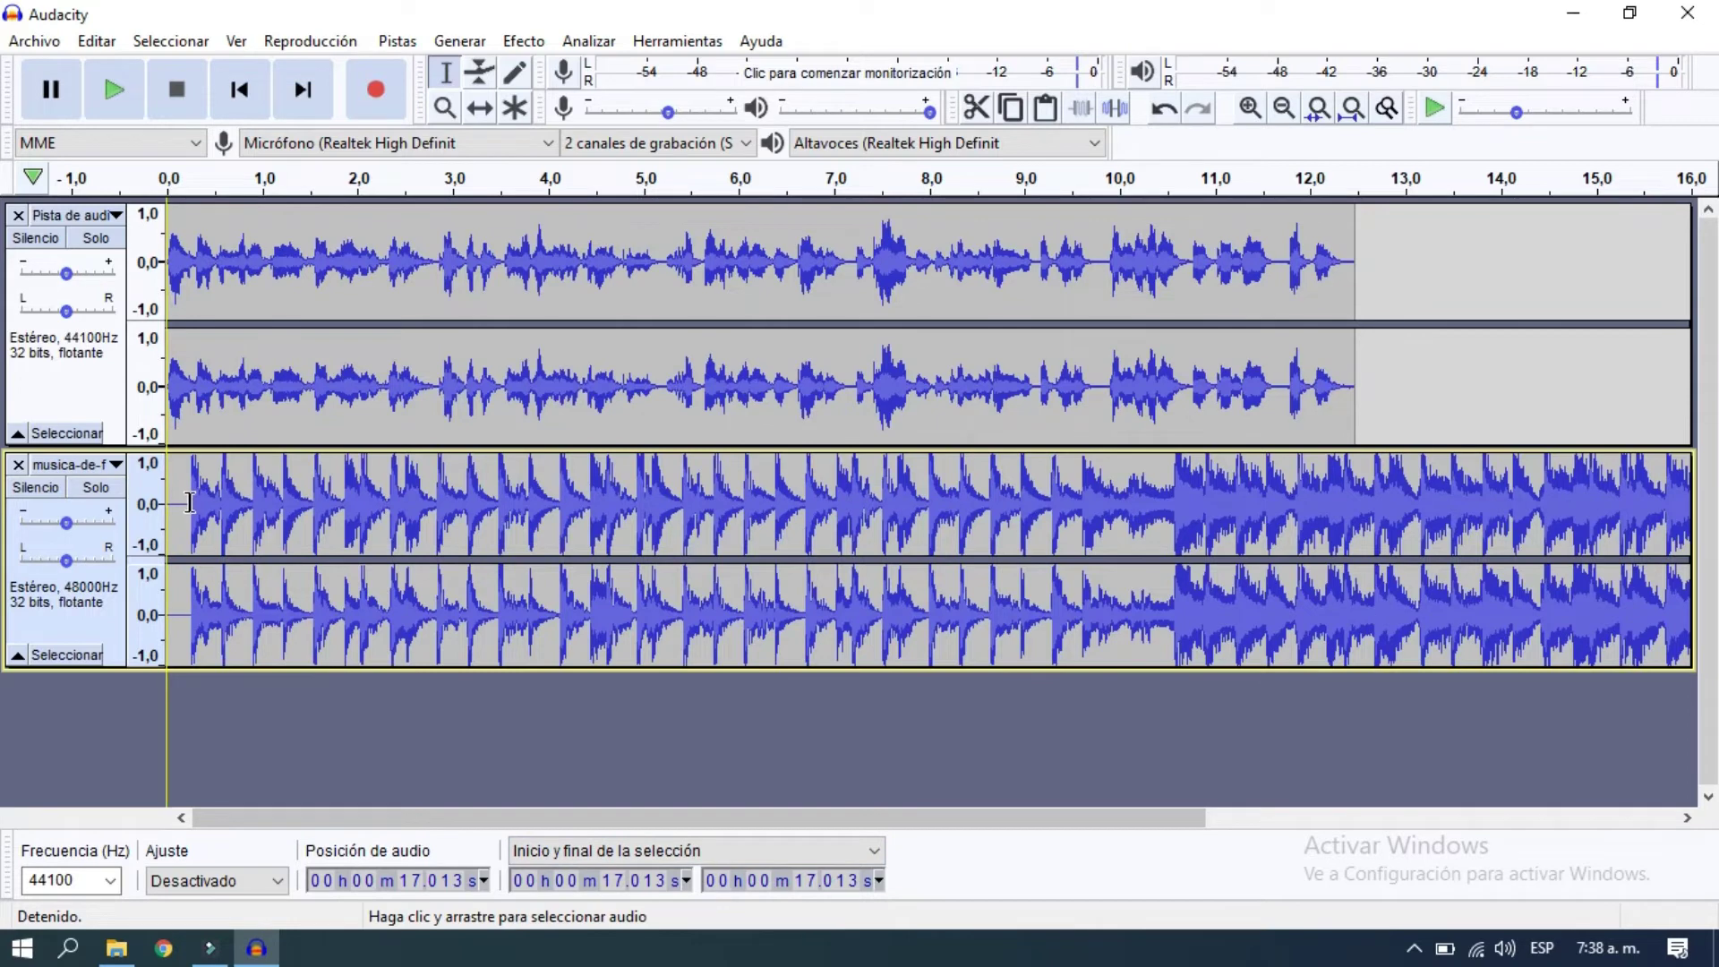
drag(194, 507, 165, 515)
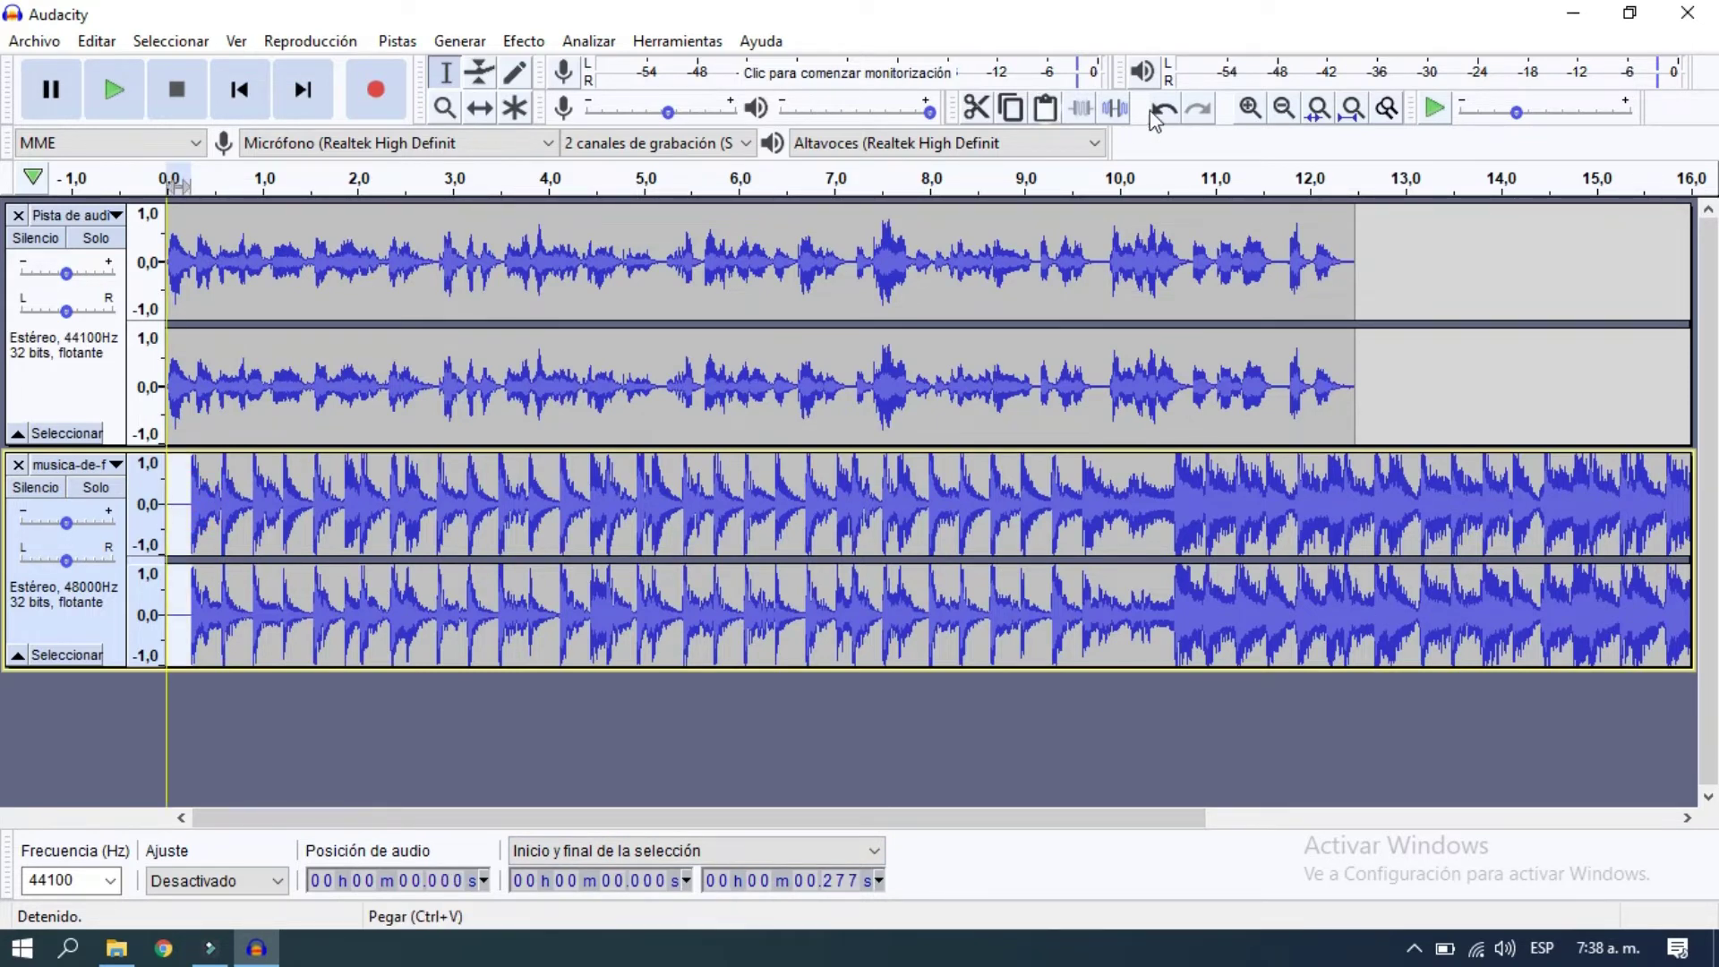
click(977, 109)
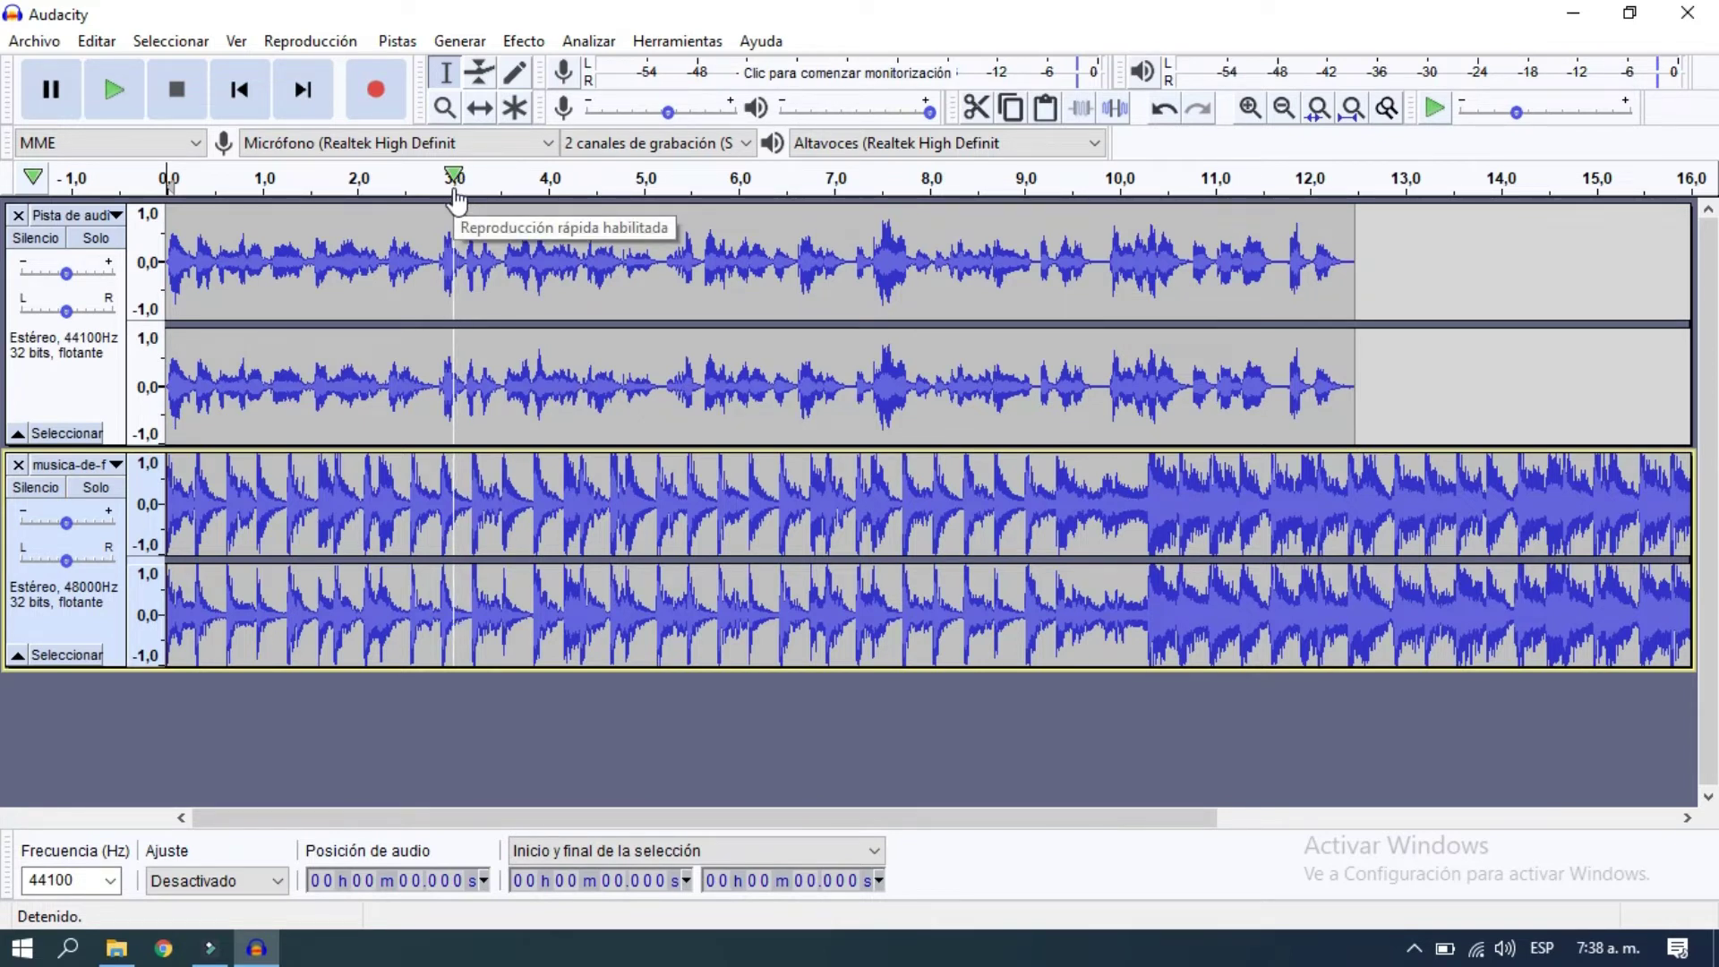
Shift the voice clip with the Time Shift tool to start at about 2.9 s and play the mix from the beginning
click(481, 108)
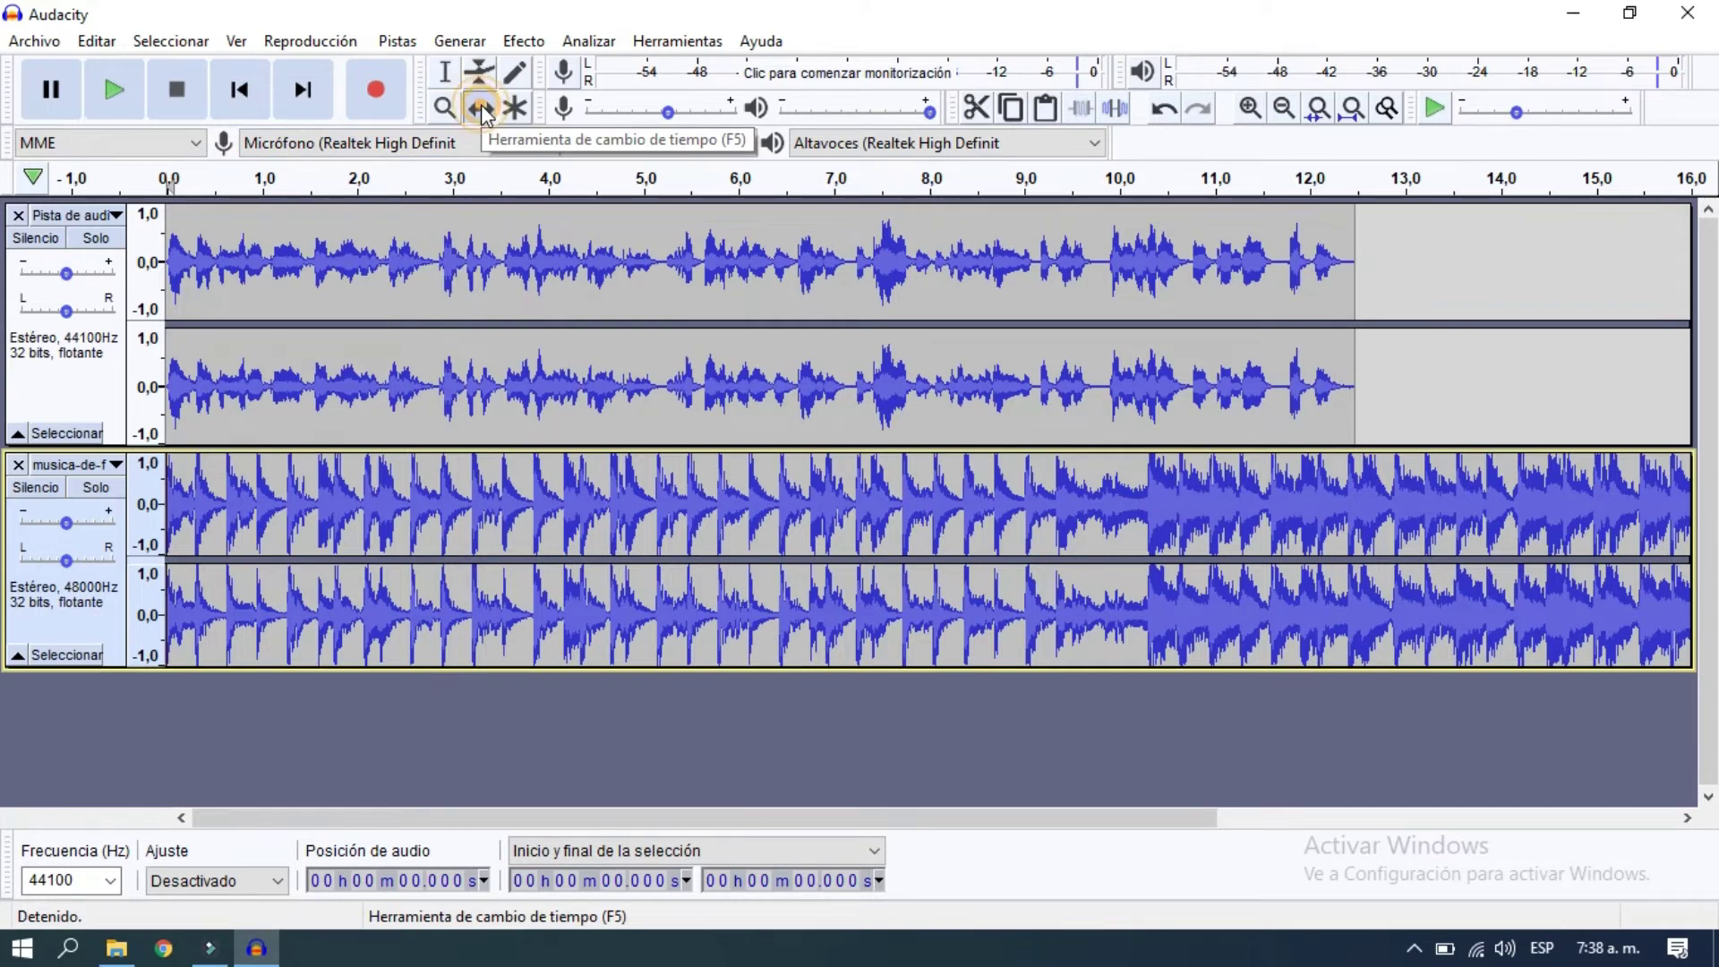
drag(516, 292, 769, 297)
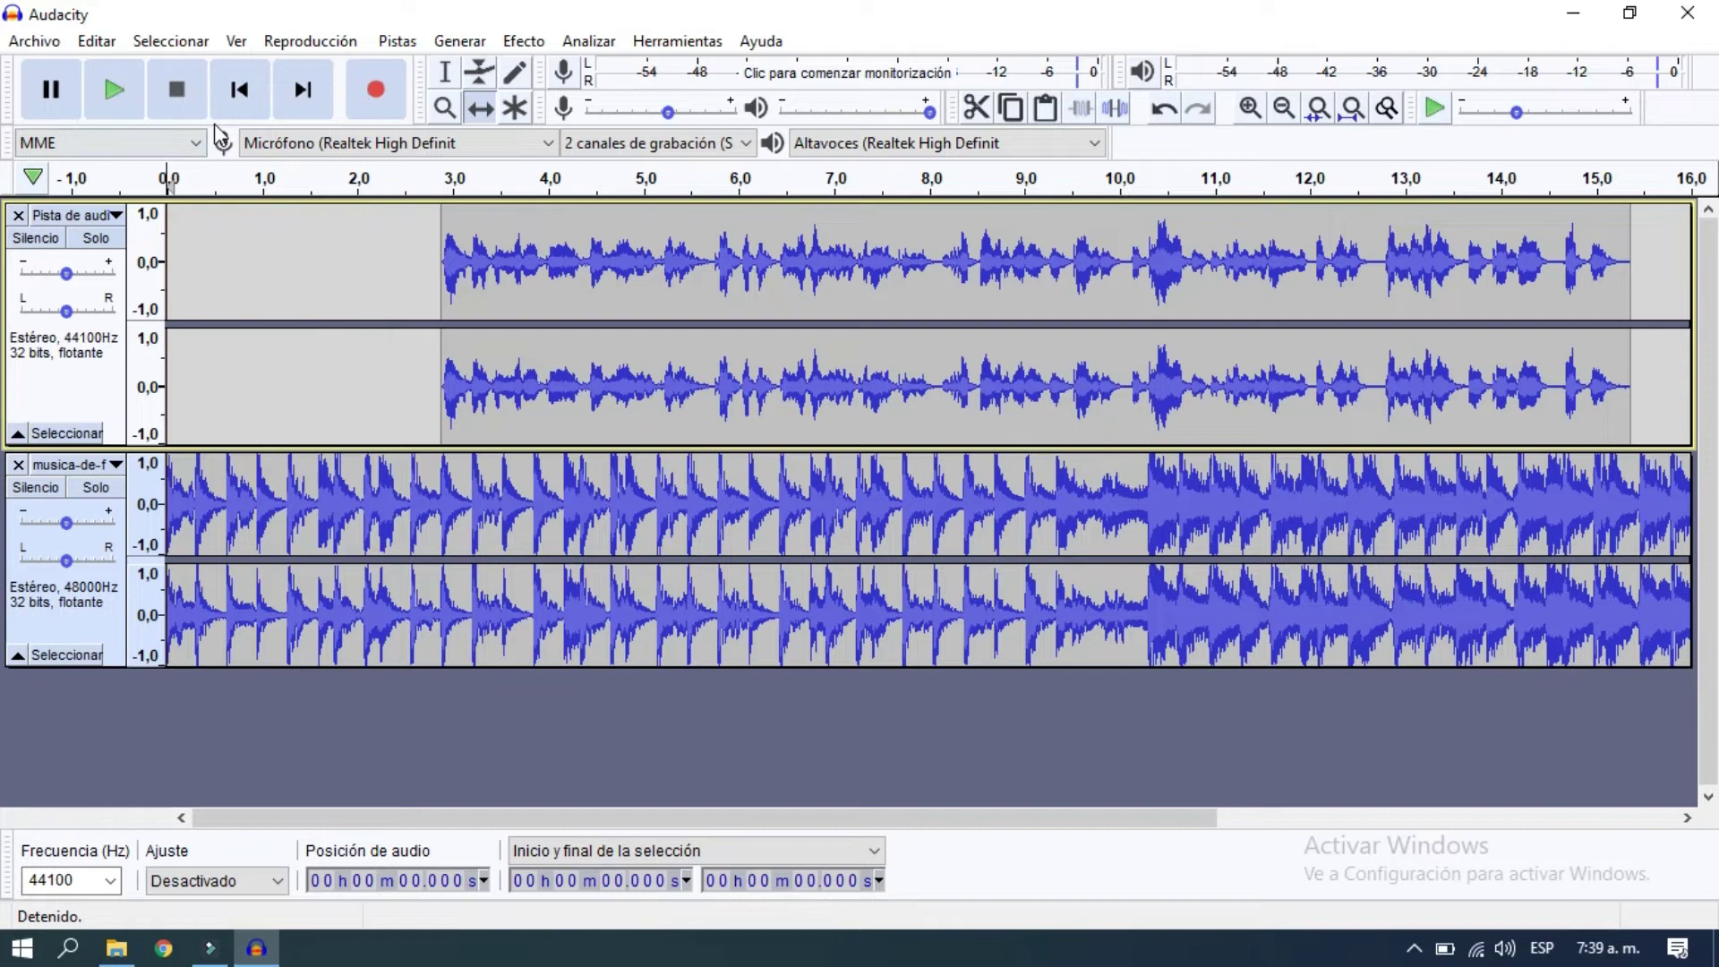
click(116, 93)
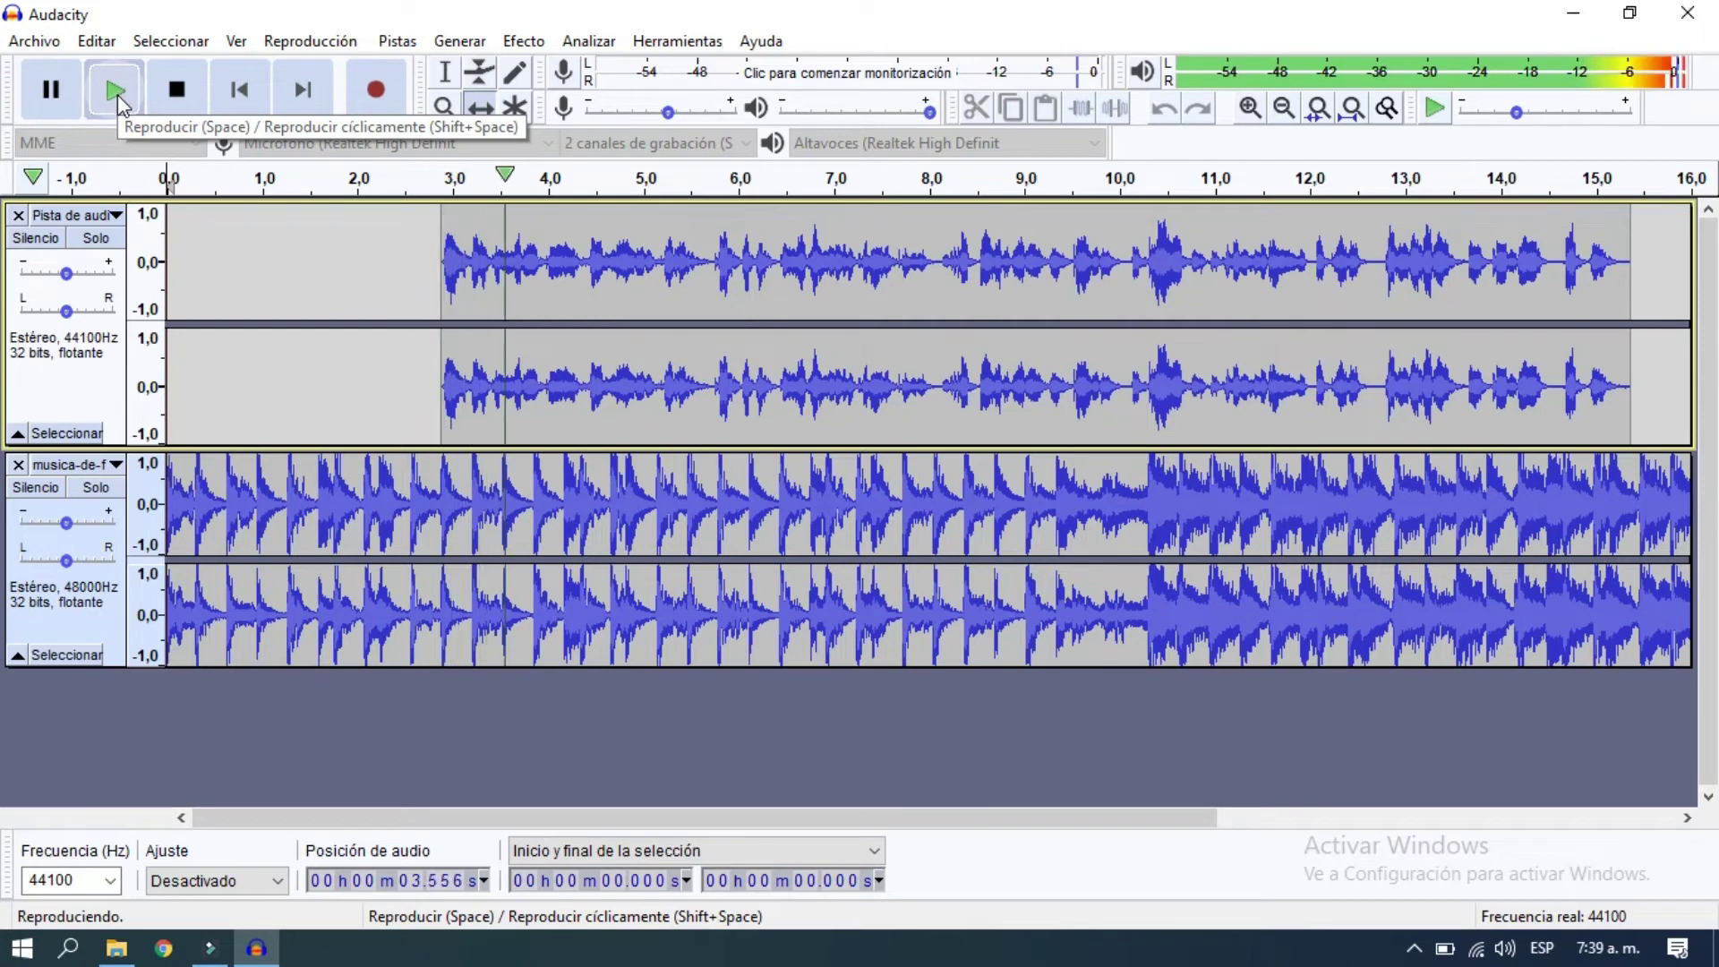
Stop playback and lower the music with the Envelope tool, fading it down from about 2.4 s to the voice's start at about 2.9 s
click(177, 93)
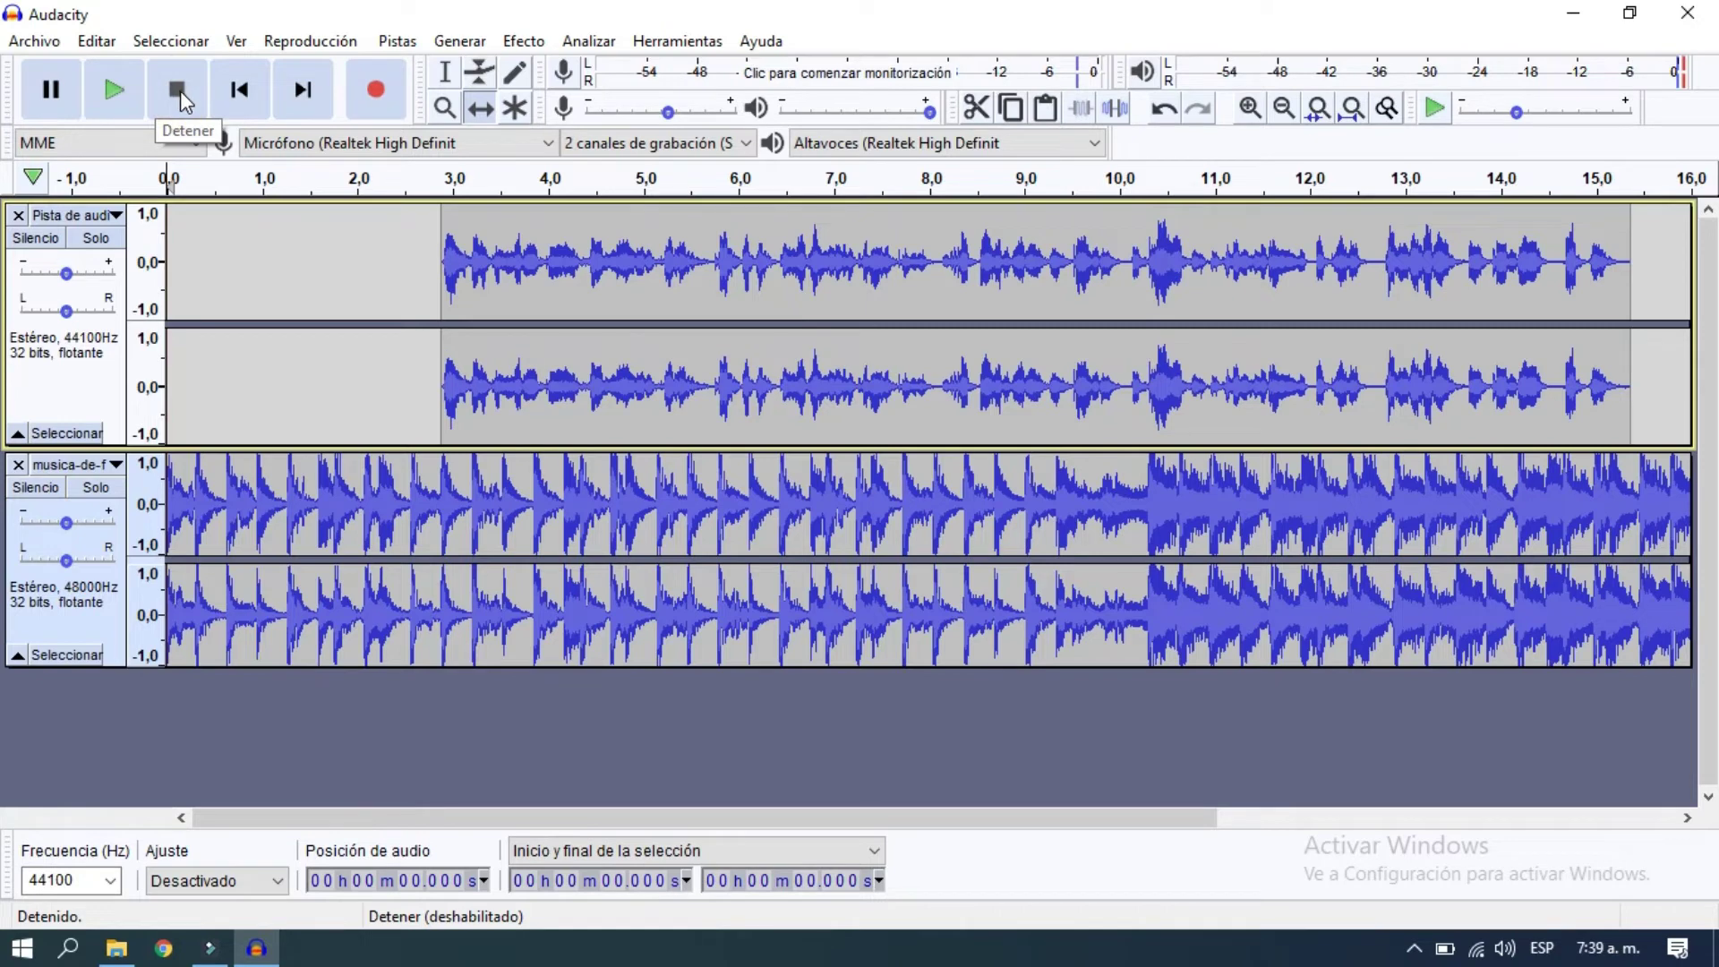
click(481, 75)
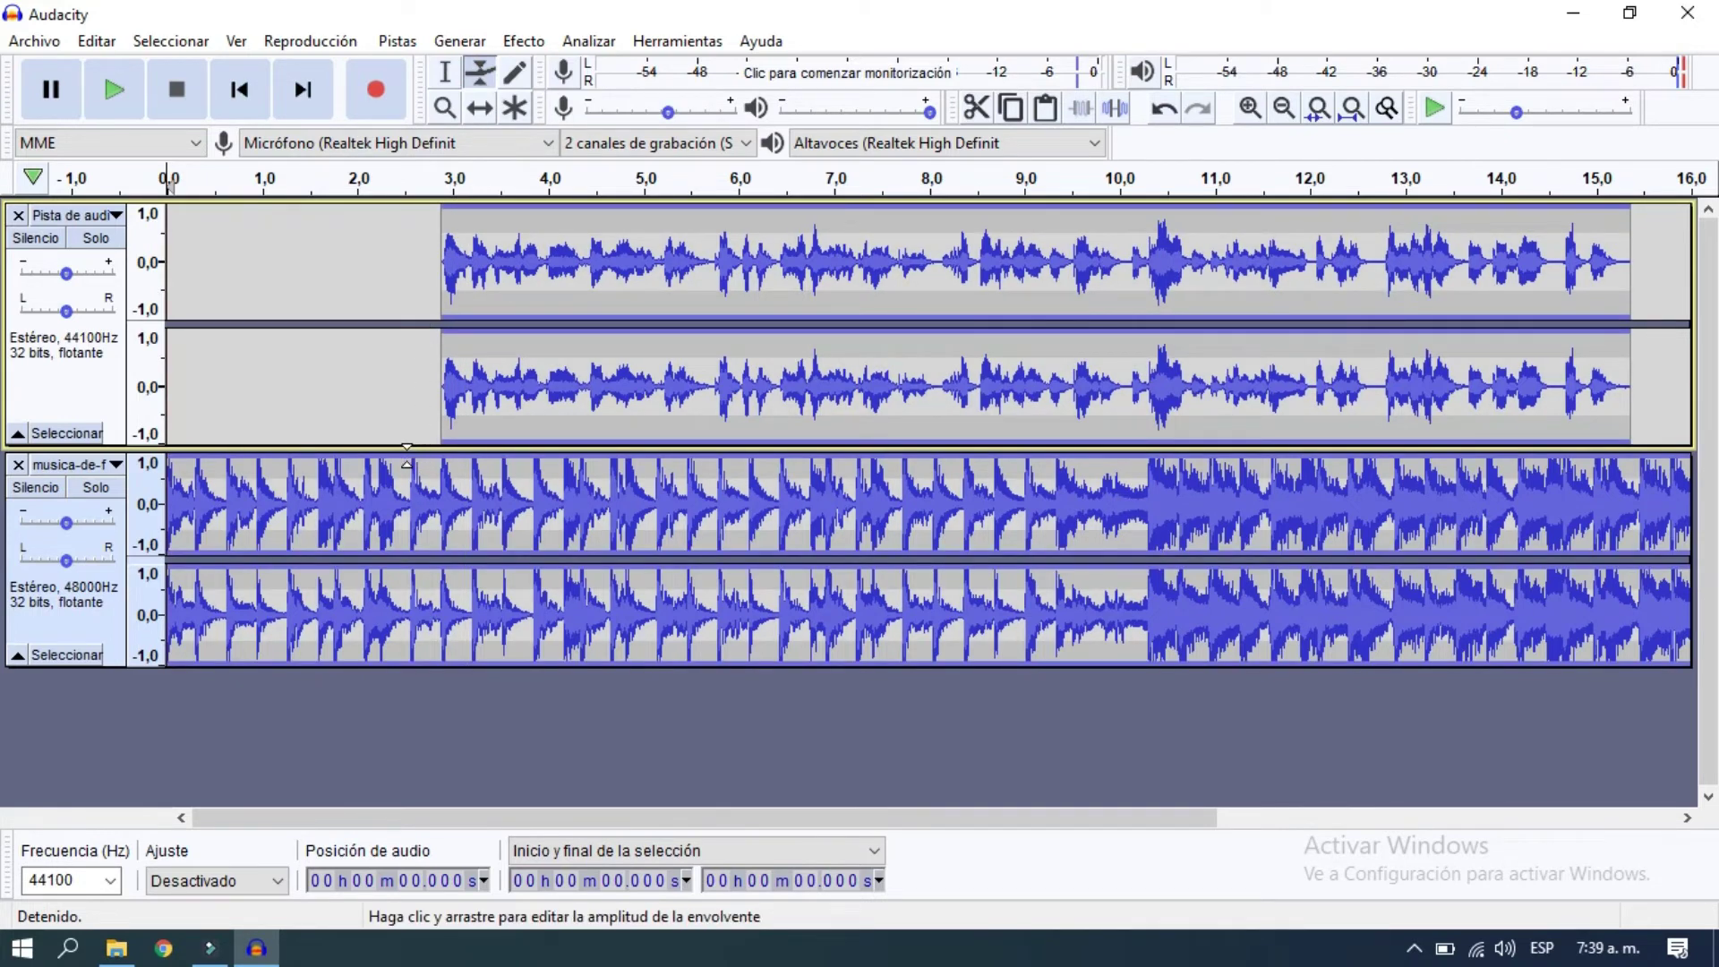
click(397, 464)
click(400, 464)
click(420, 466)
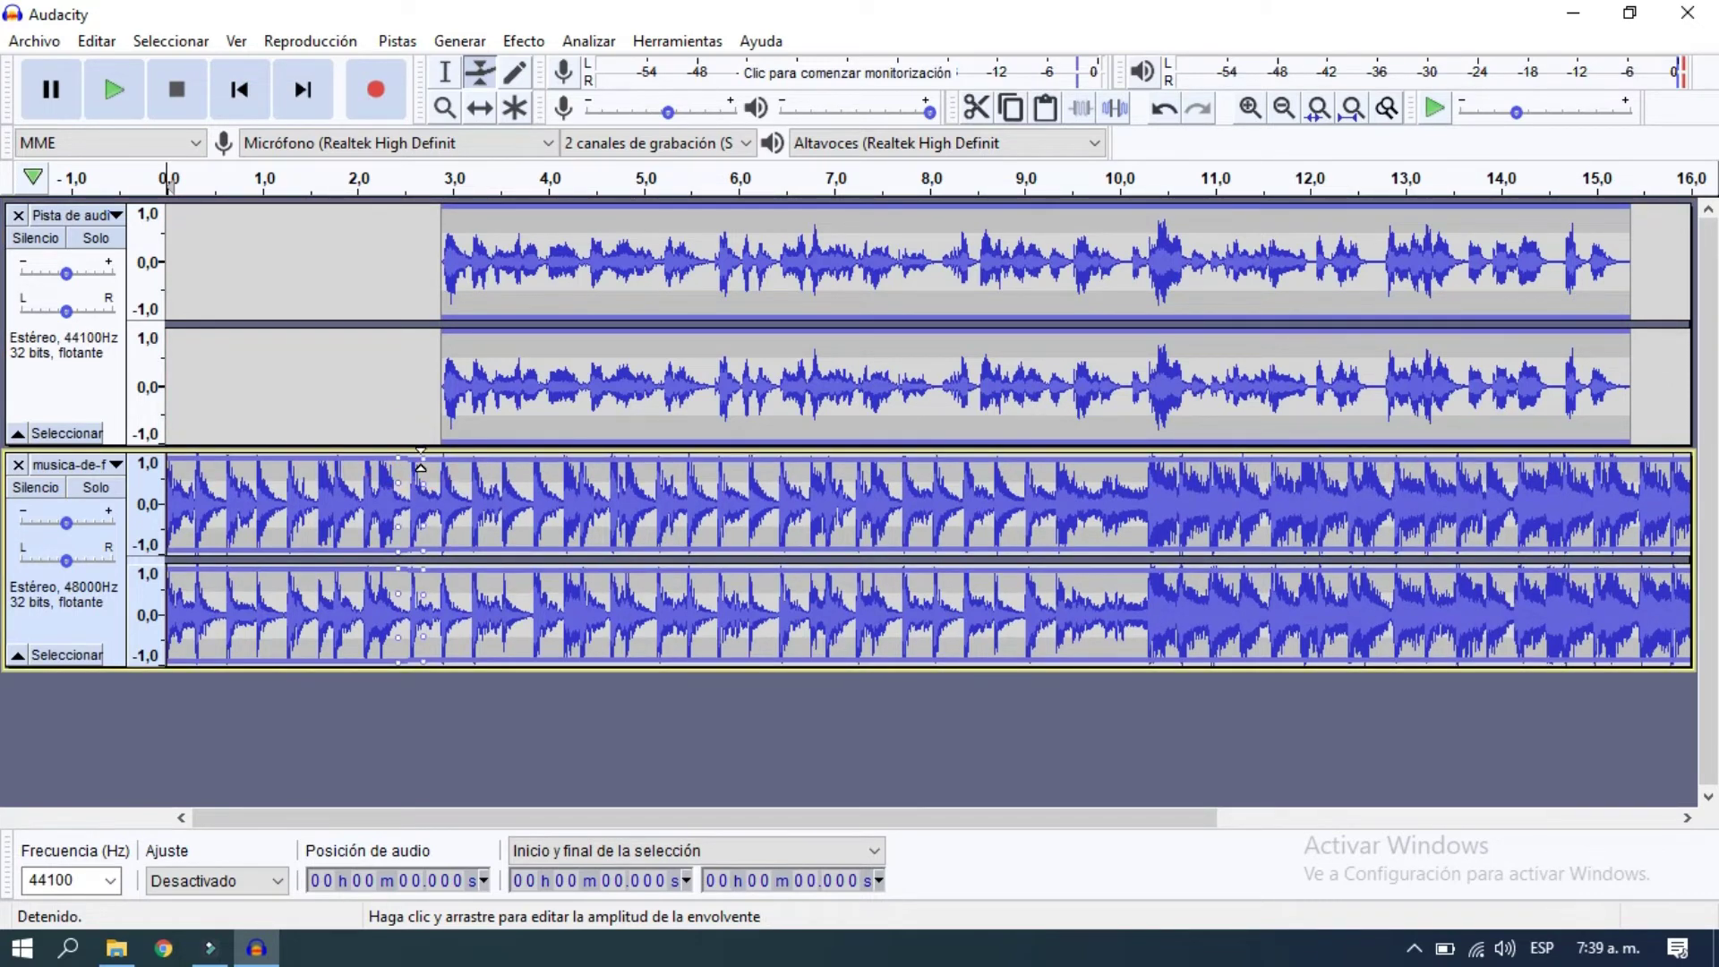
drag(422, 461, 441, 491)
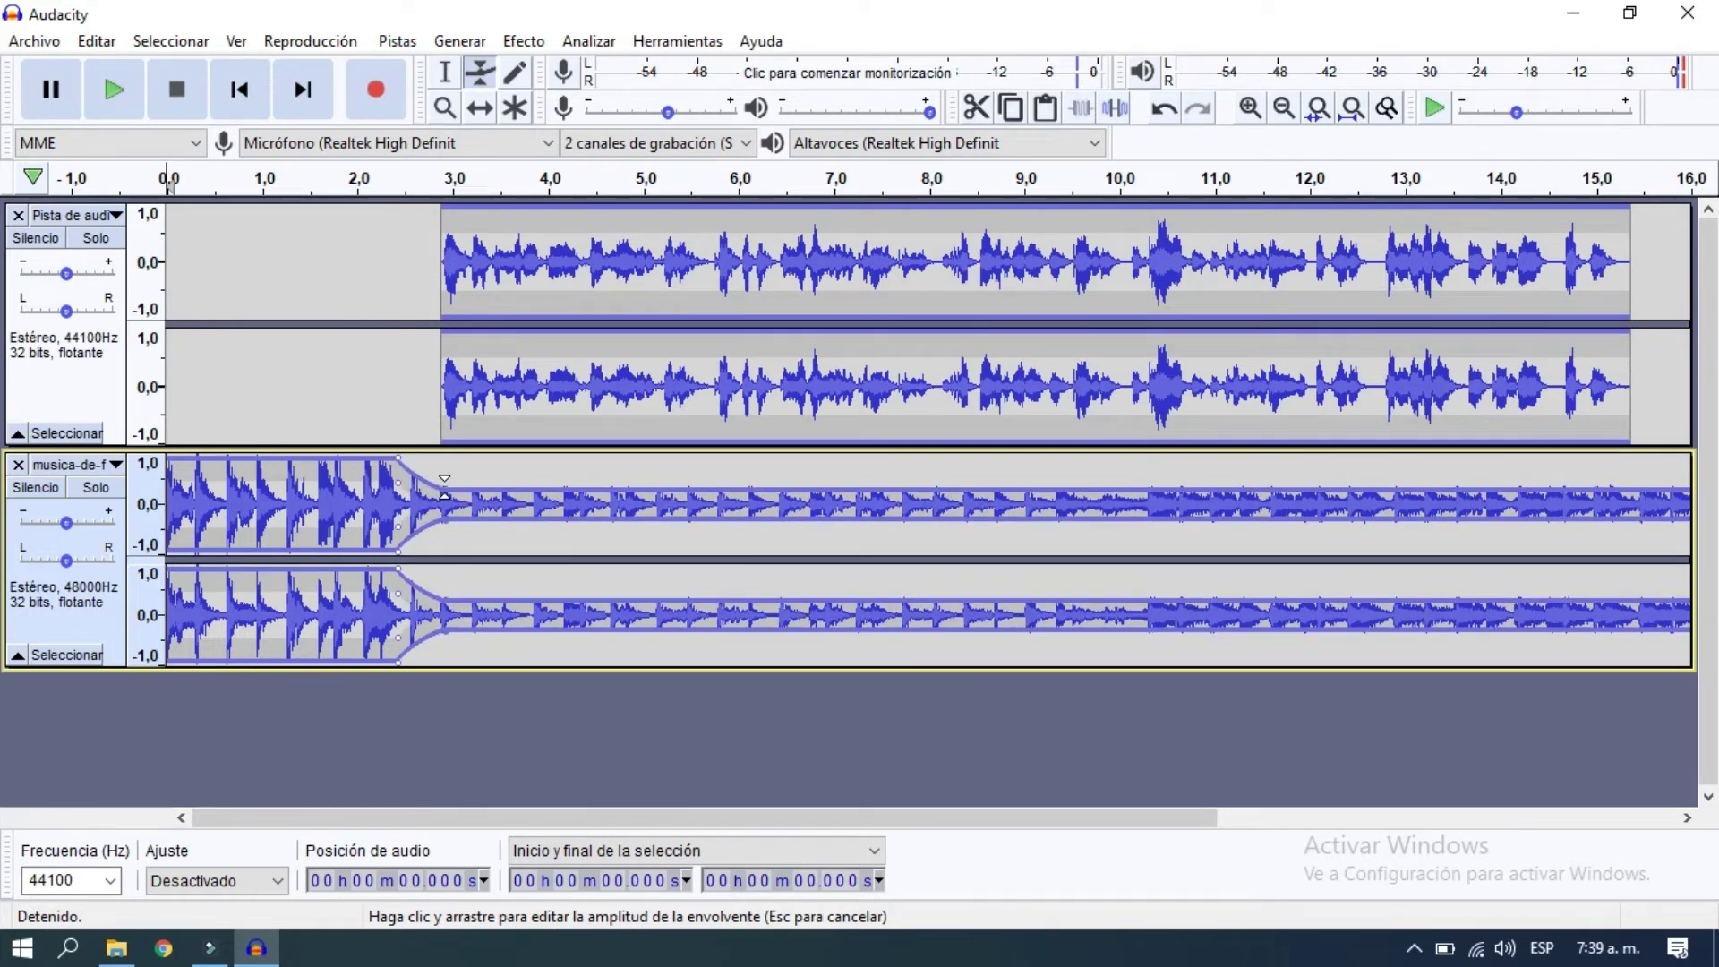
drag(445, 488, 445, 488)
Listen to the mix from the beginning and pull the music's envelope down further under the voice from about 3 s
click(123, 88)
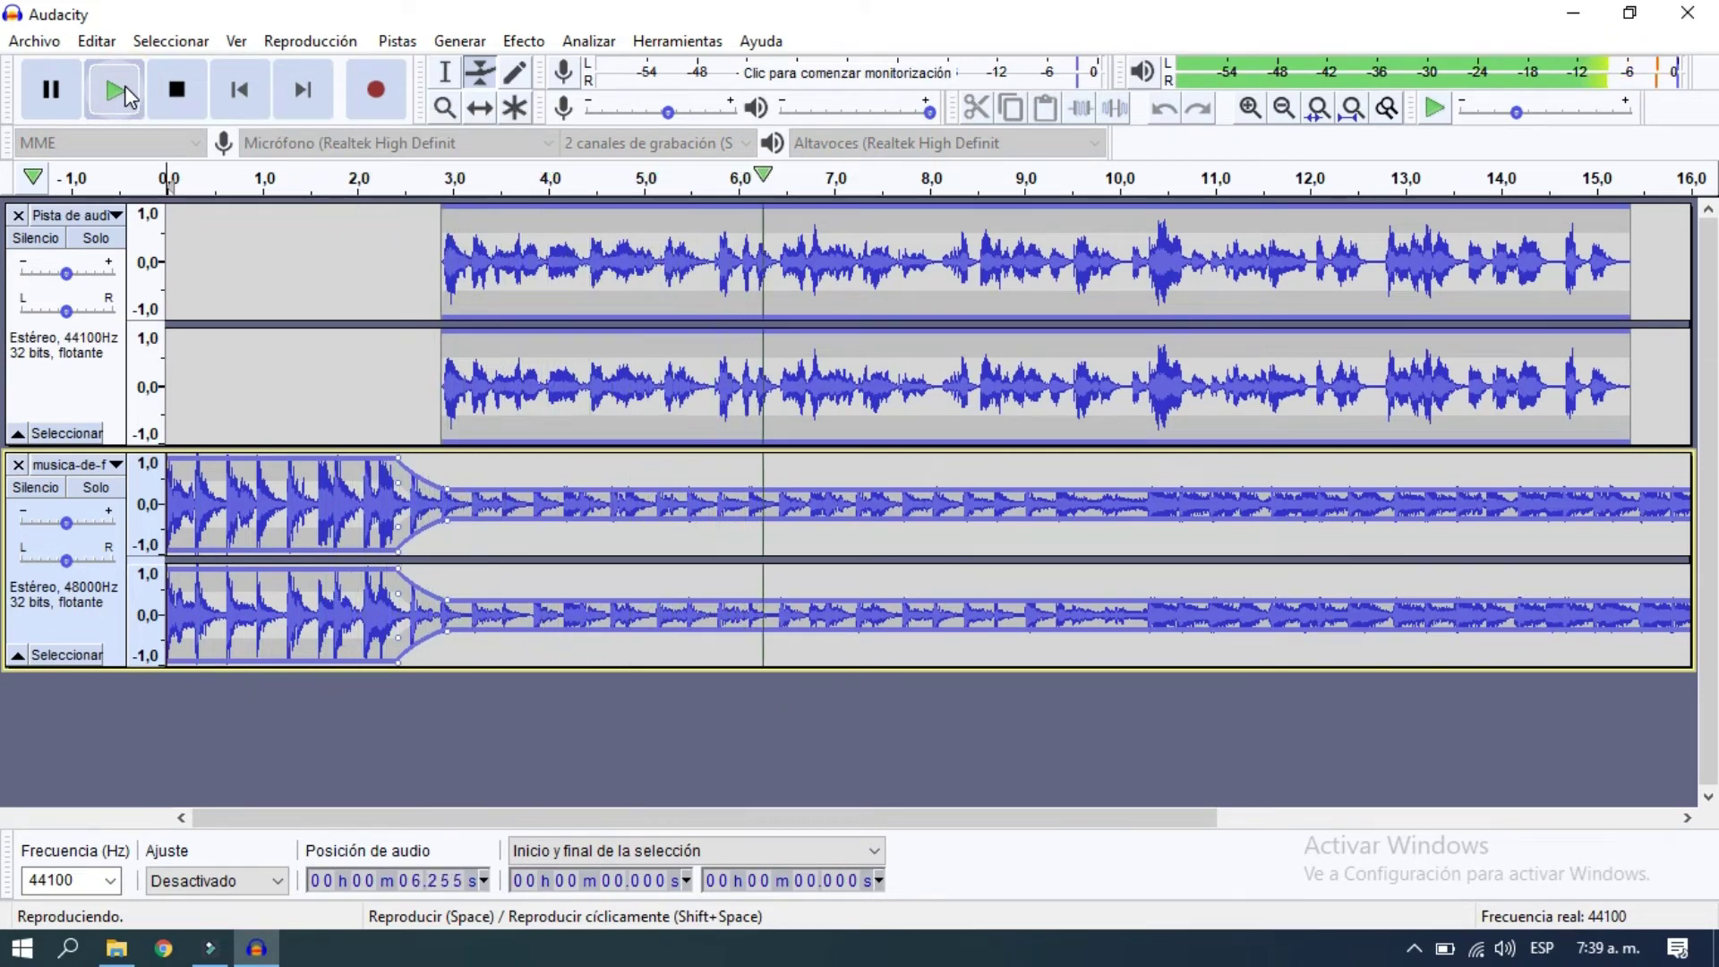
click(177, 91)
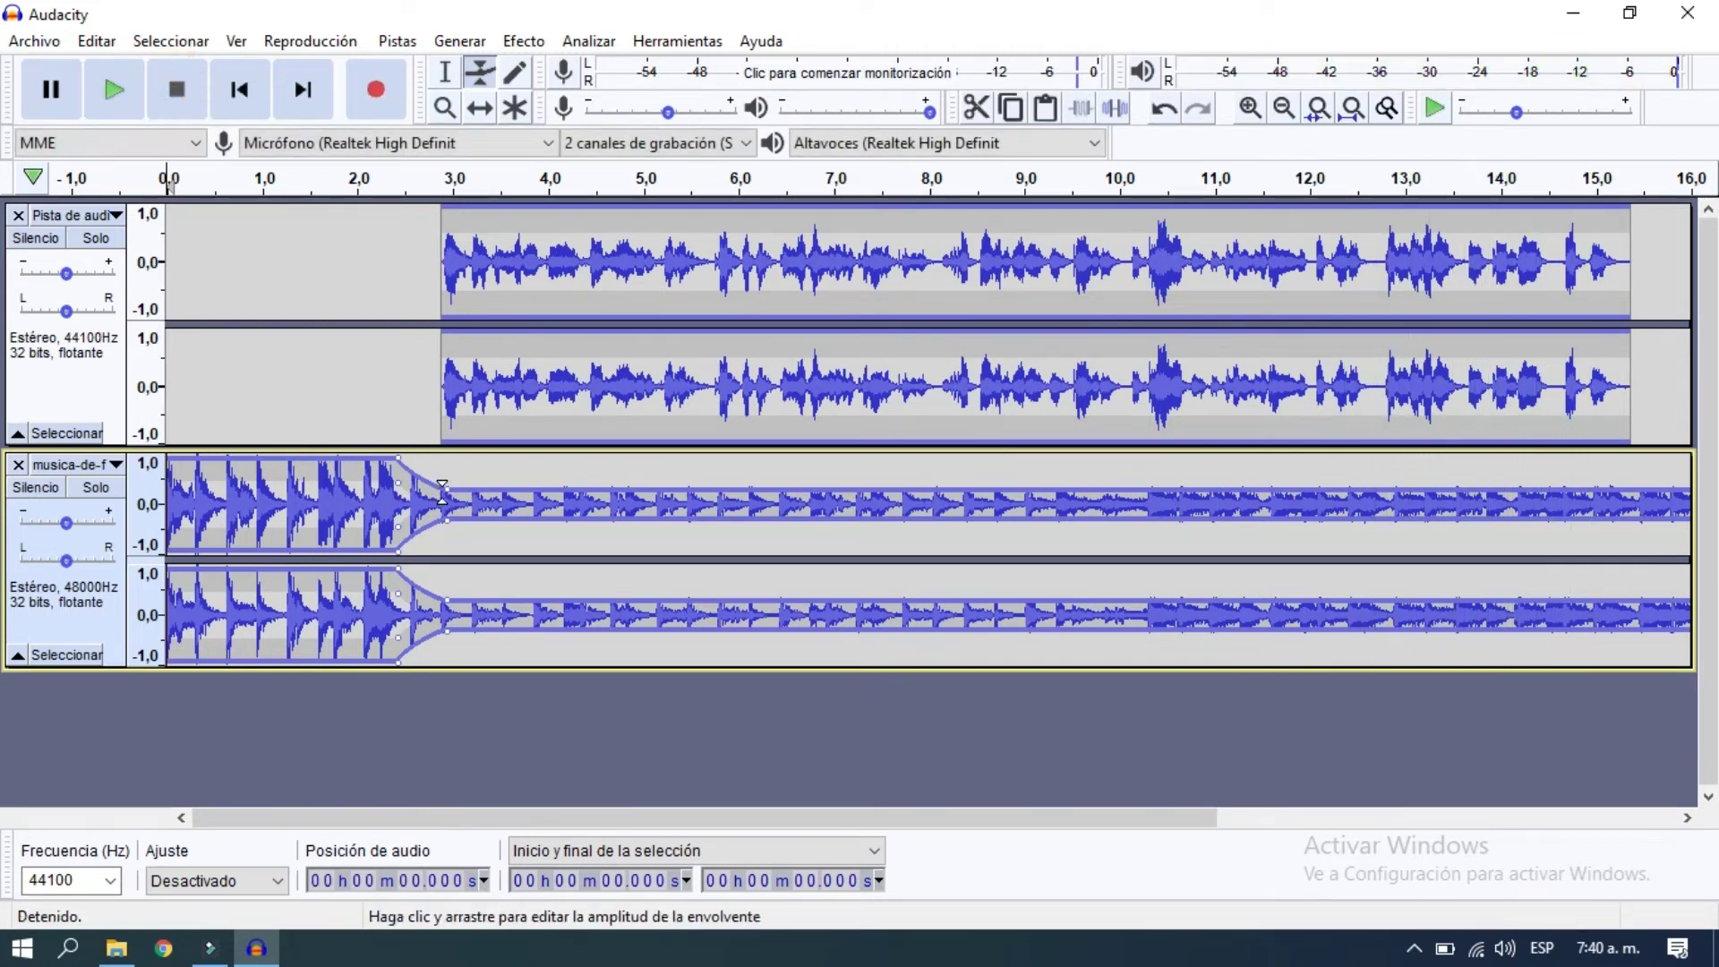
drag(447, 488, 449, 497)
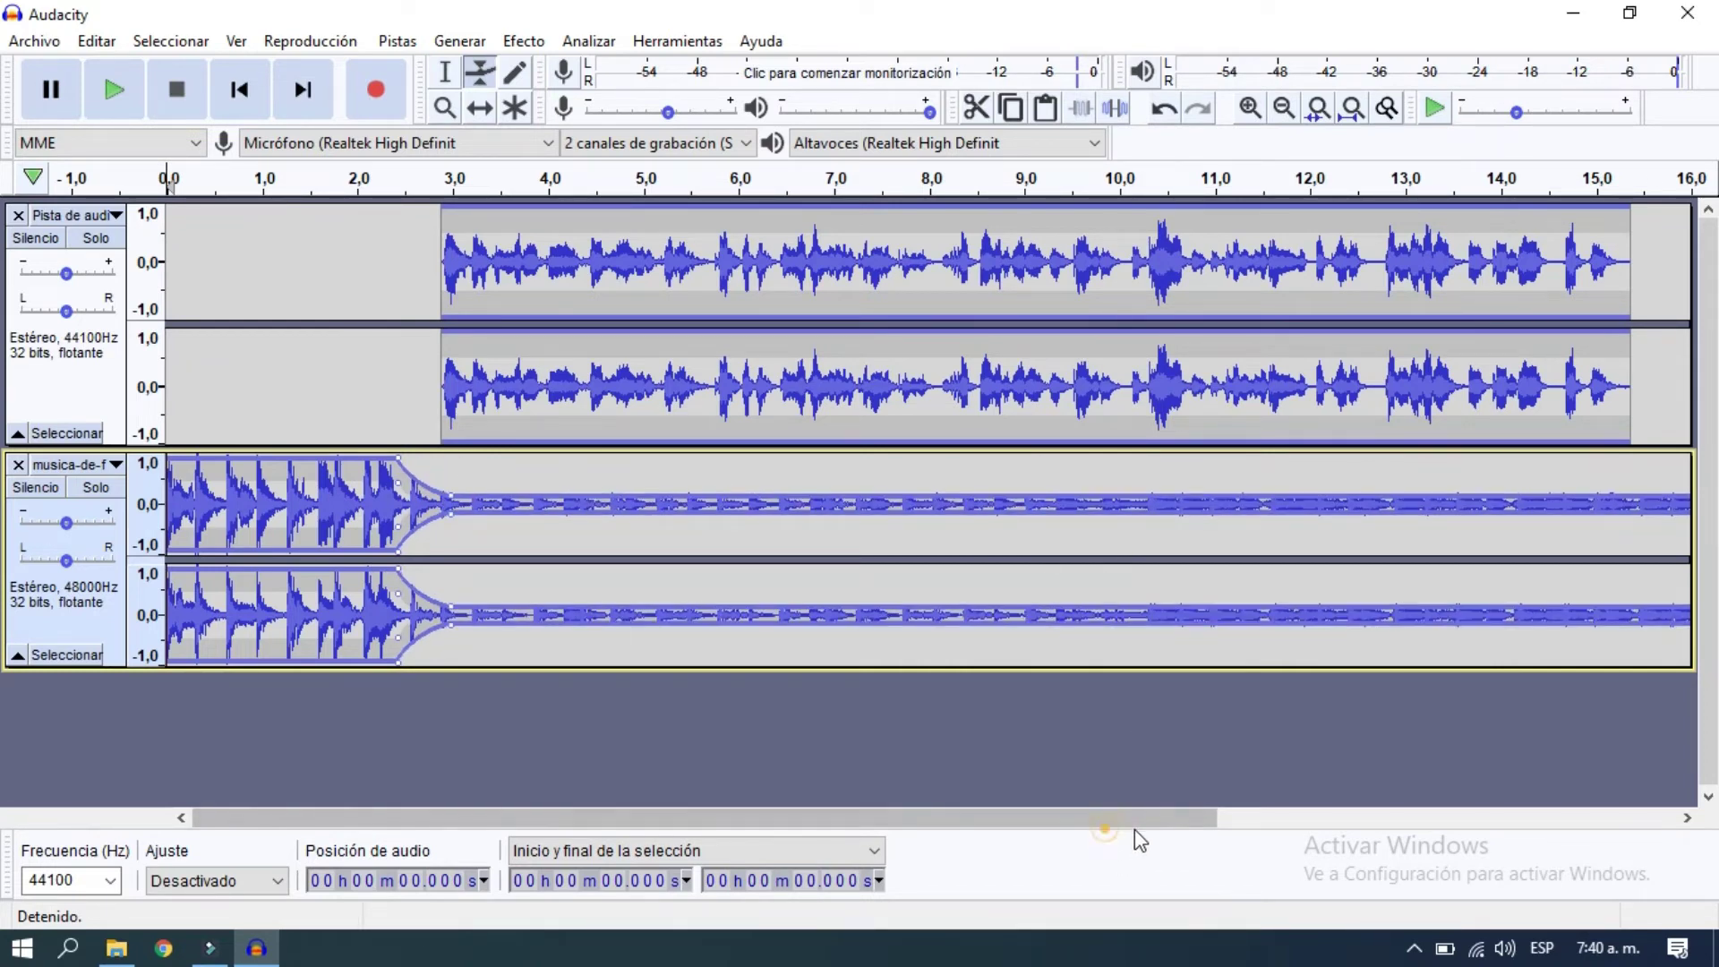
Raise the music's envelope back to full volume after the voice ends, between about 15.4 s and 15.6 s
drag(1178, 833, 1504, 822)
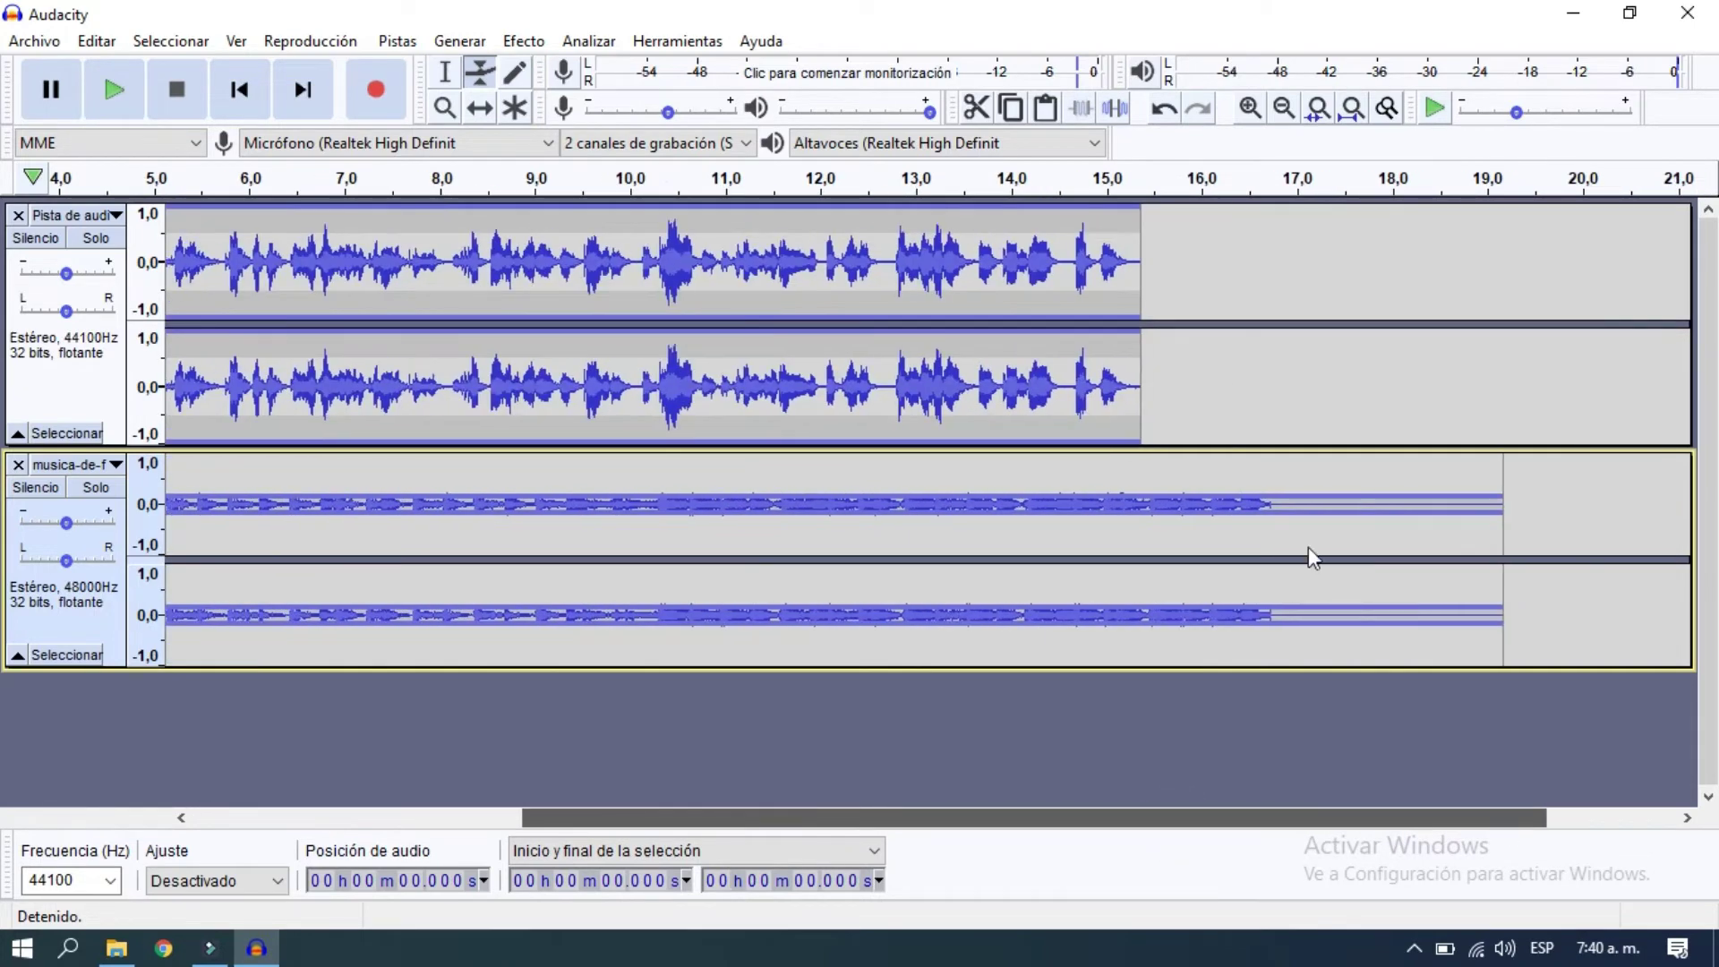
click(1143, 494)
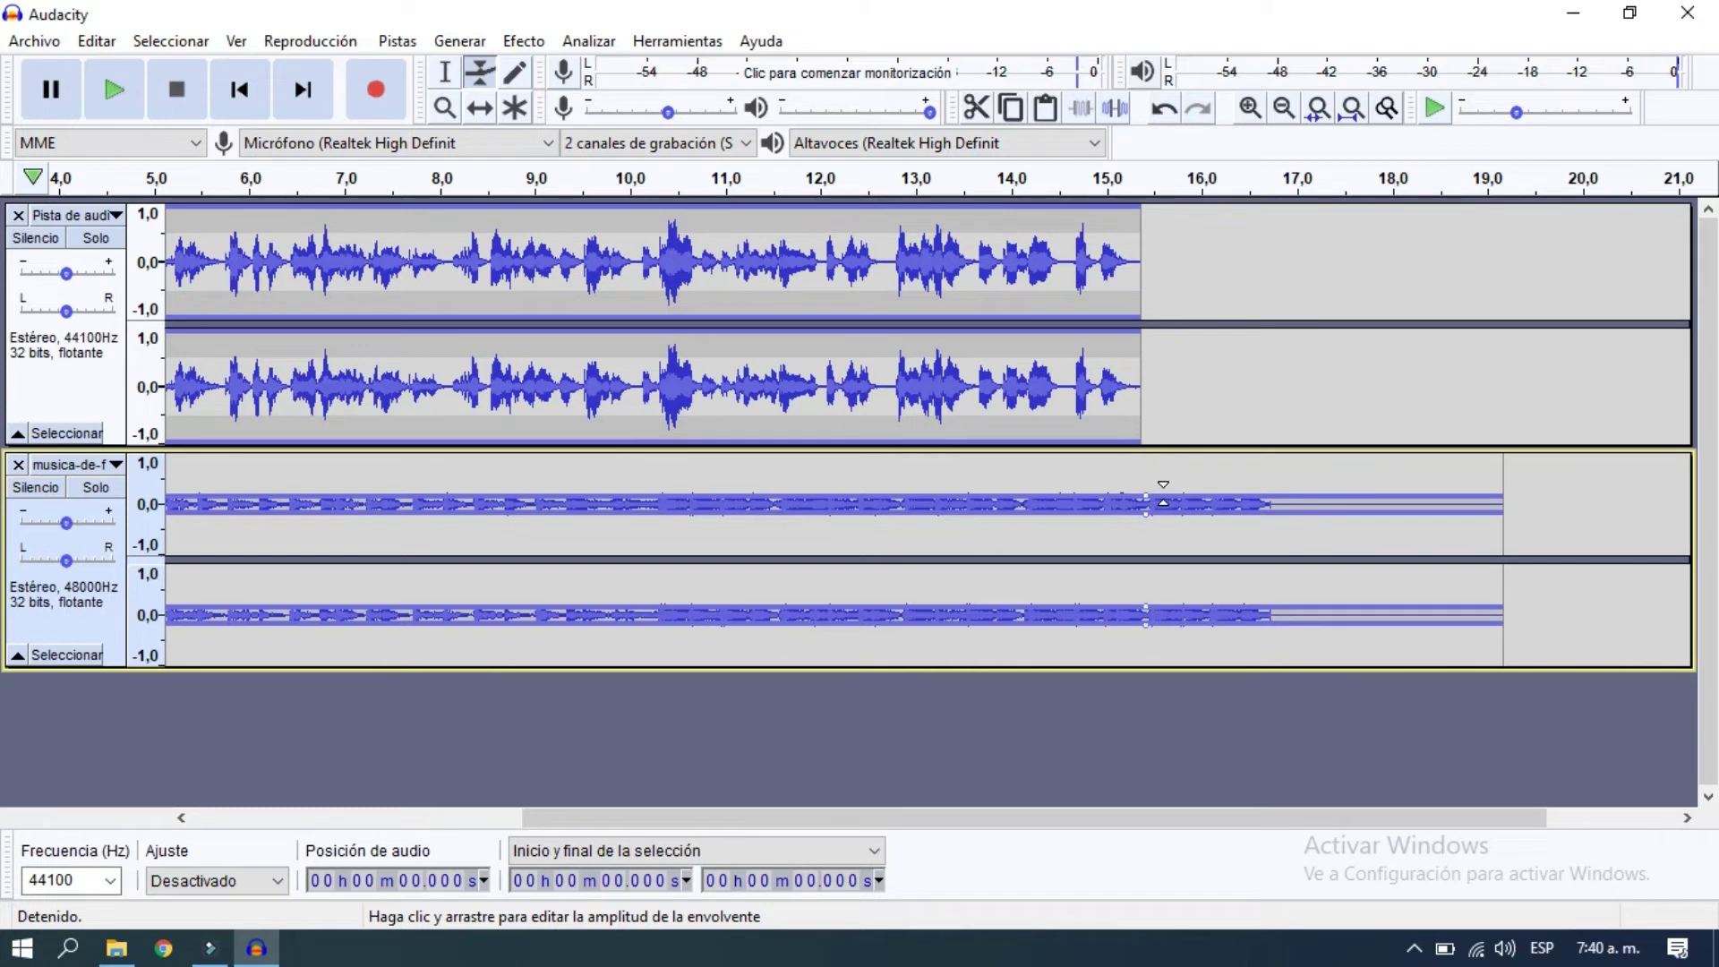
mouse_move(1167, 495)
mouse_down()
mouse_move(1177, 450)
mouse_move(1135, 494)
mouse_move(1164, 461)
mouse_up()
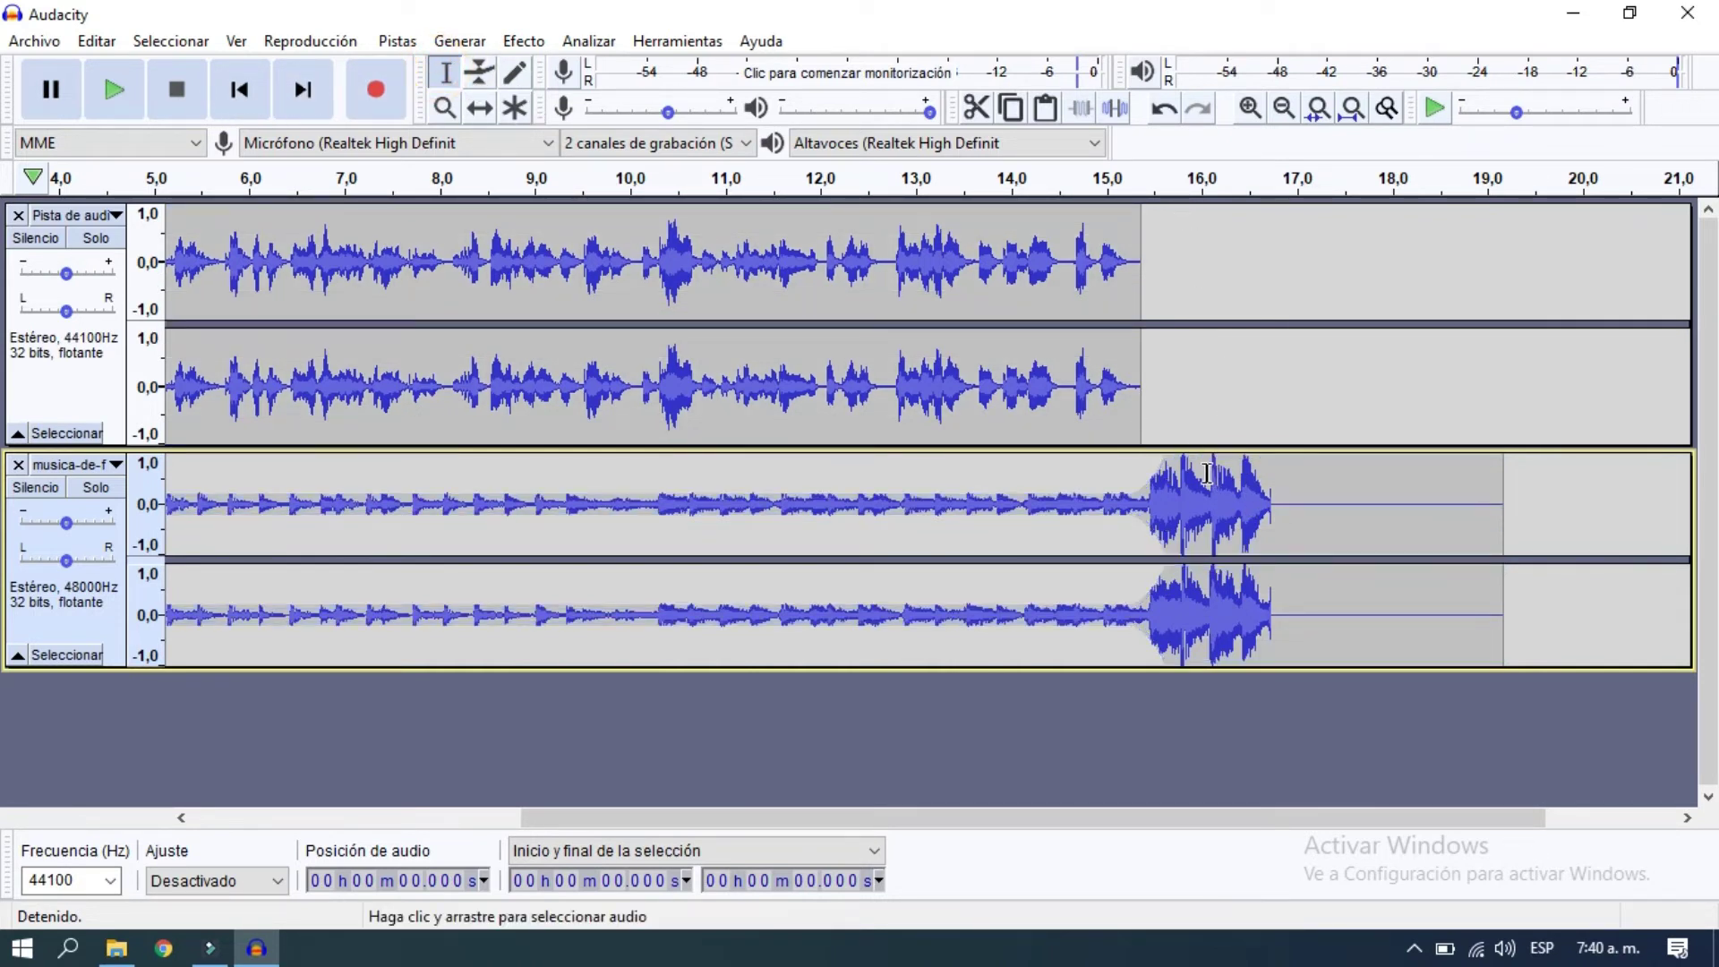
Delete the end of the music track from 16.062 s onward and play the mix from the beginning
drag(1208, 488, 1507, 495)
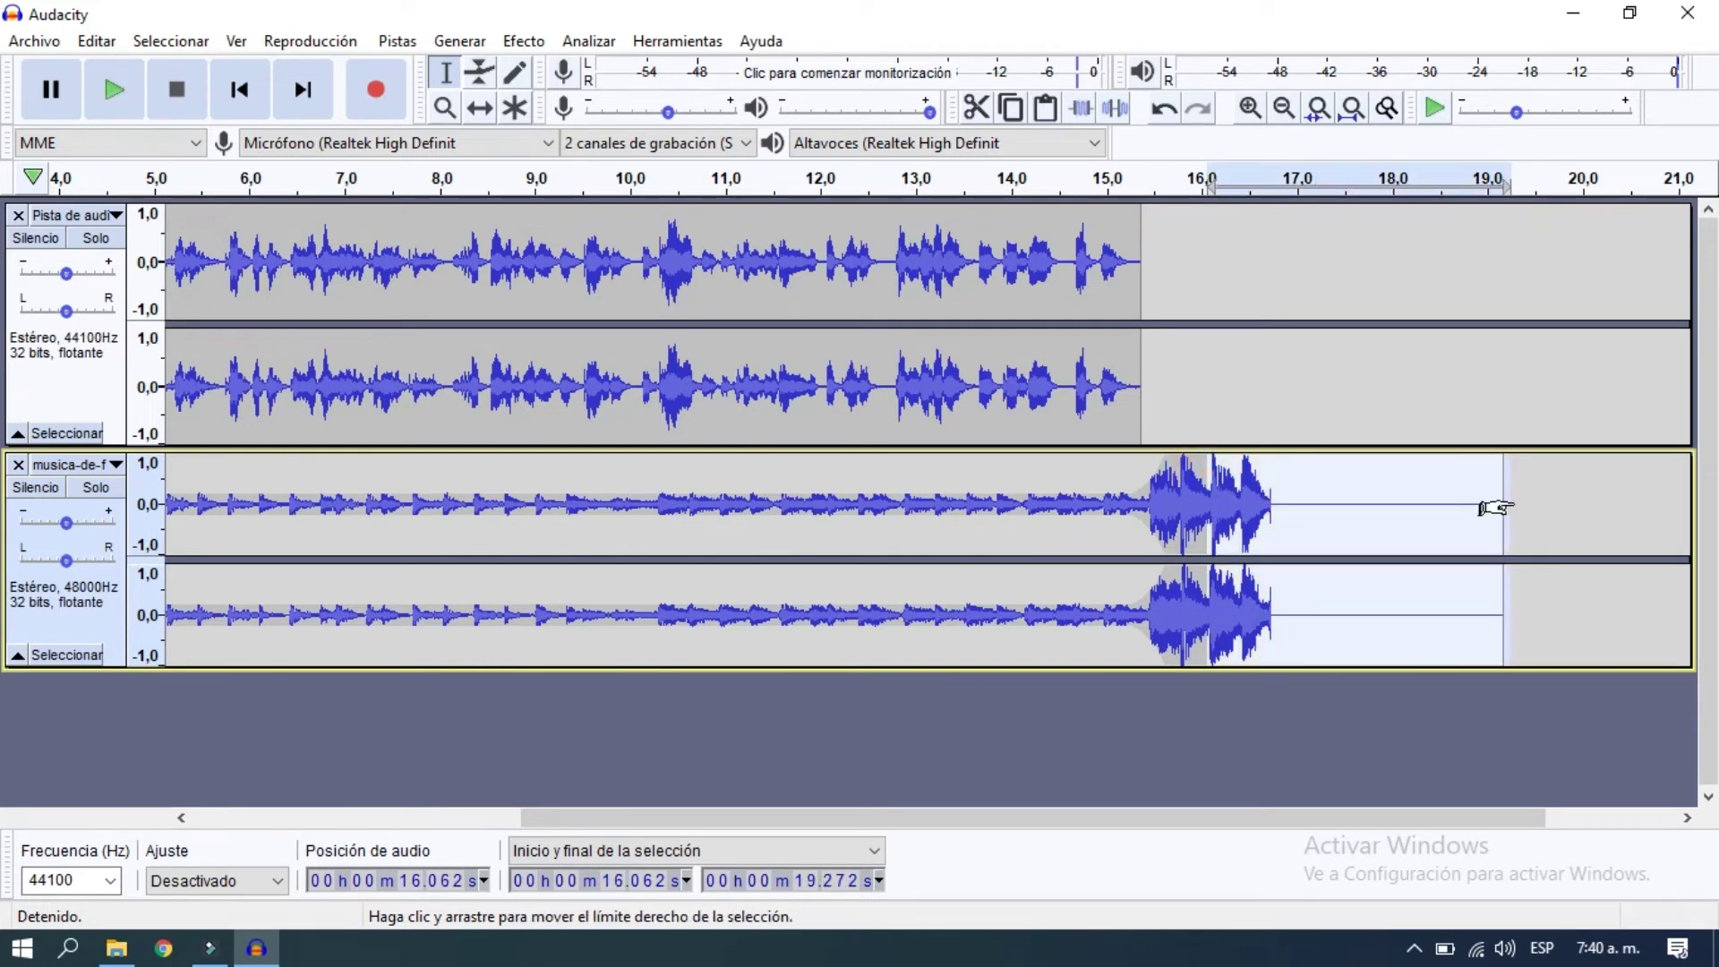
key(Delete)
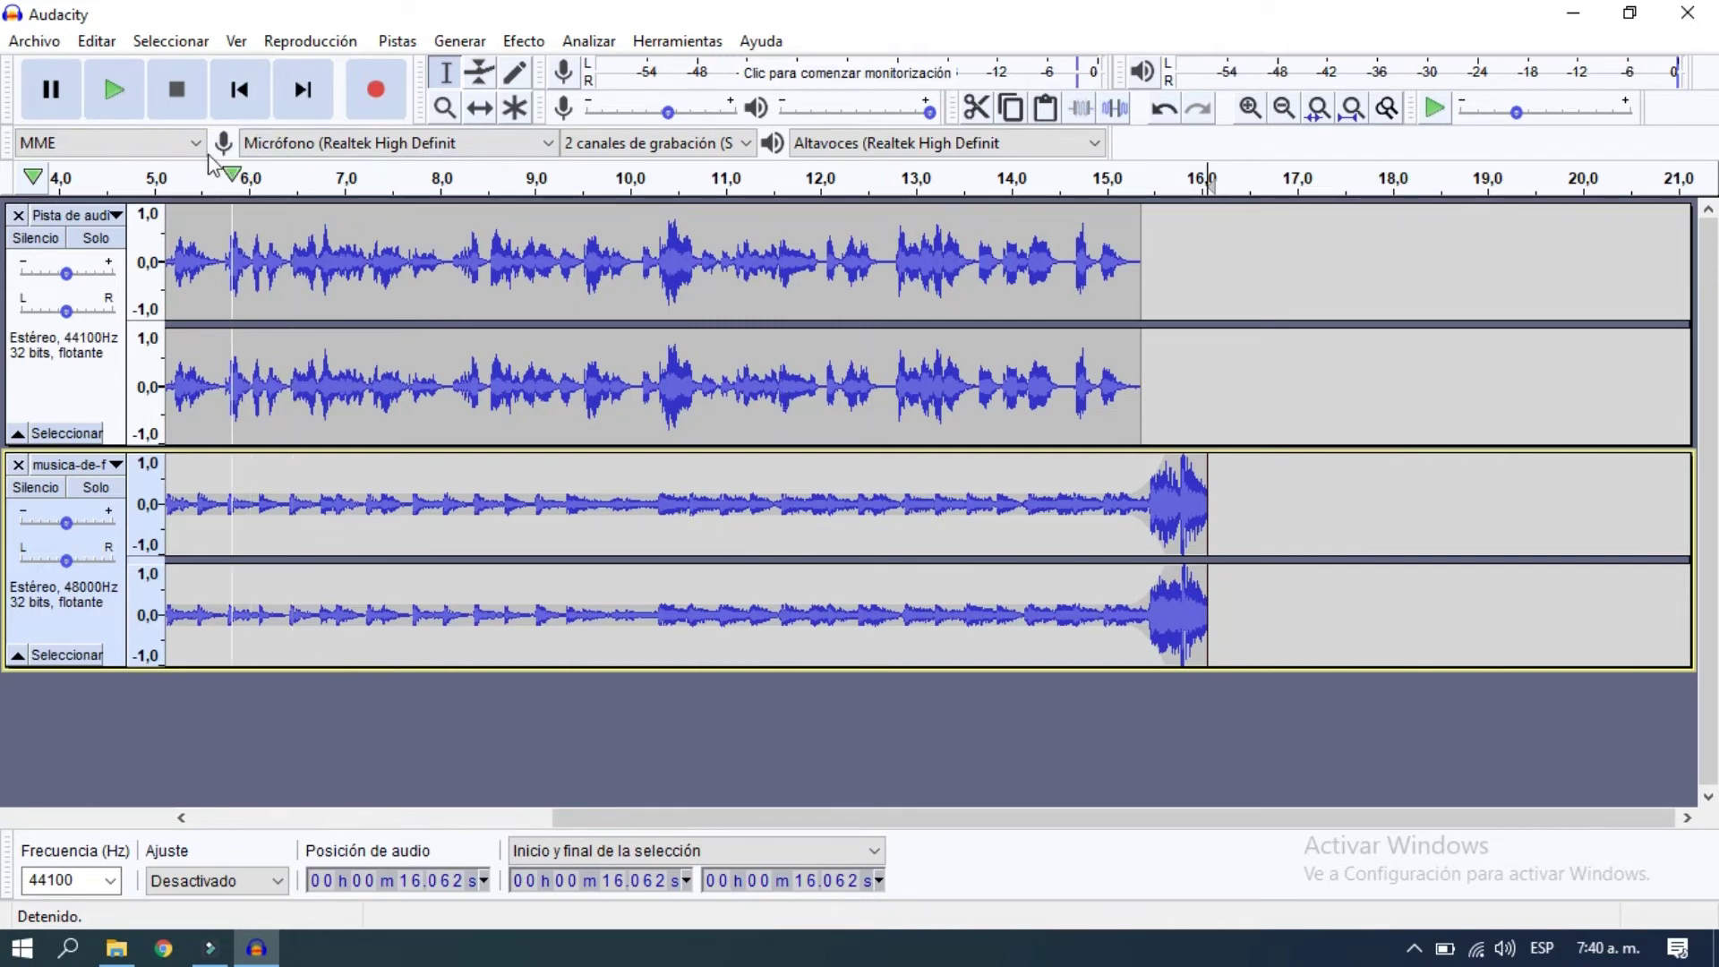
click(242, 94)
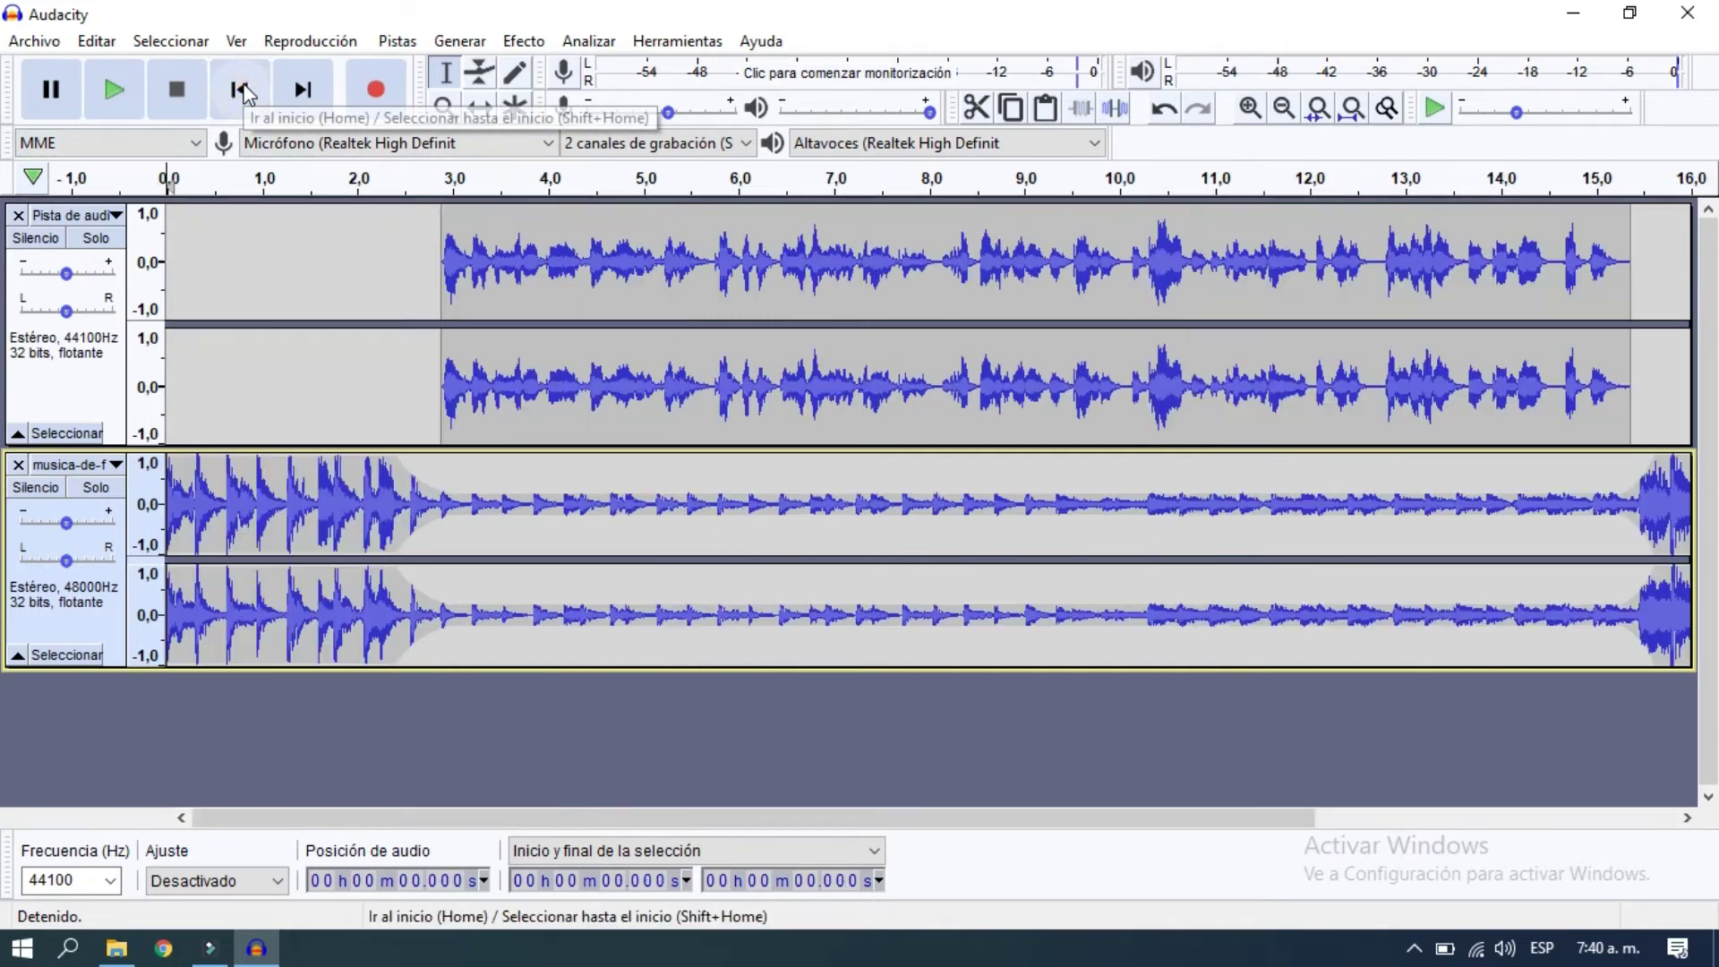
click(125, 88)
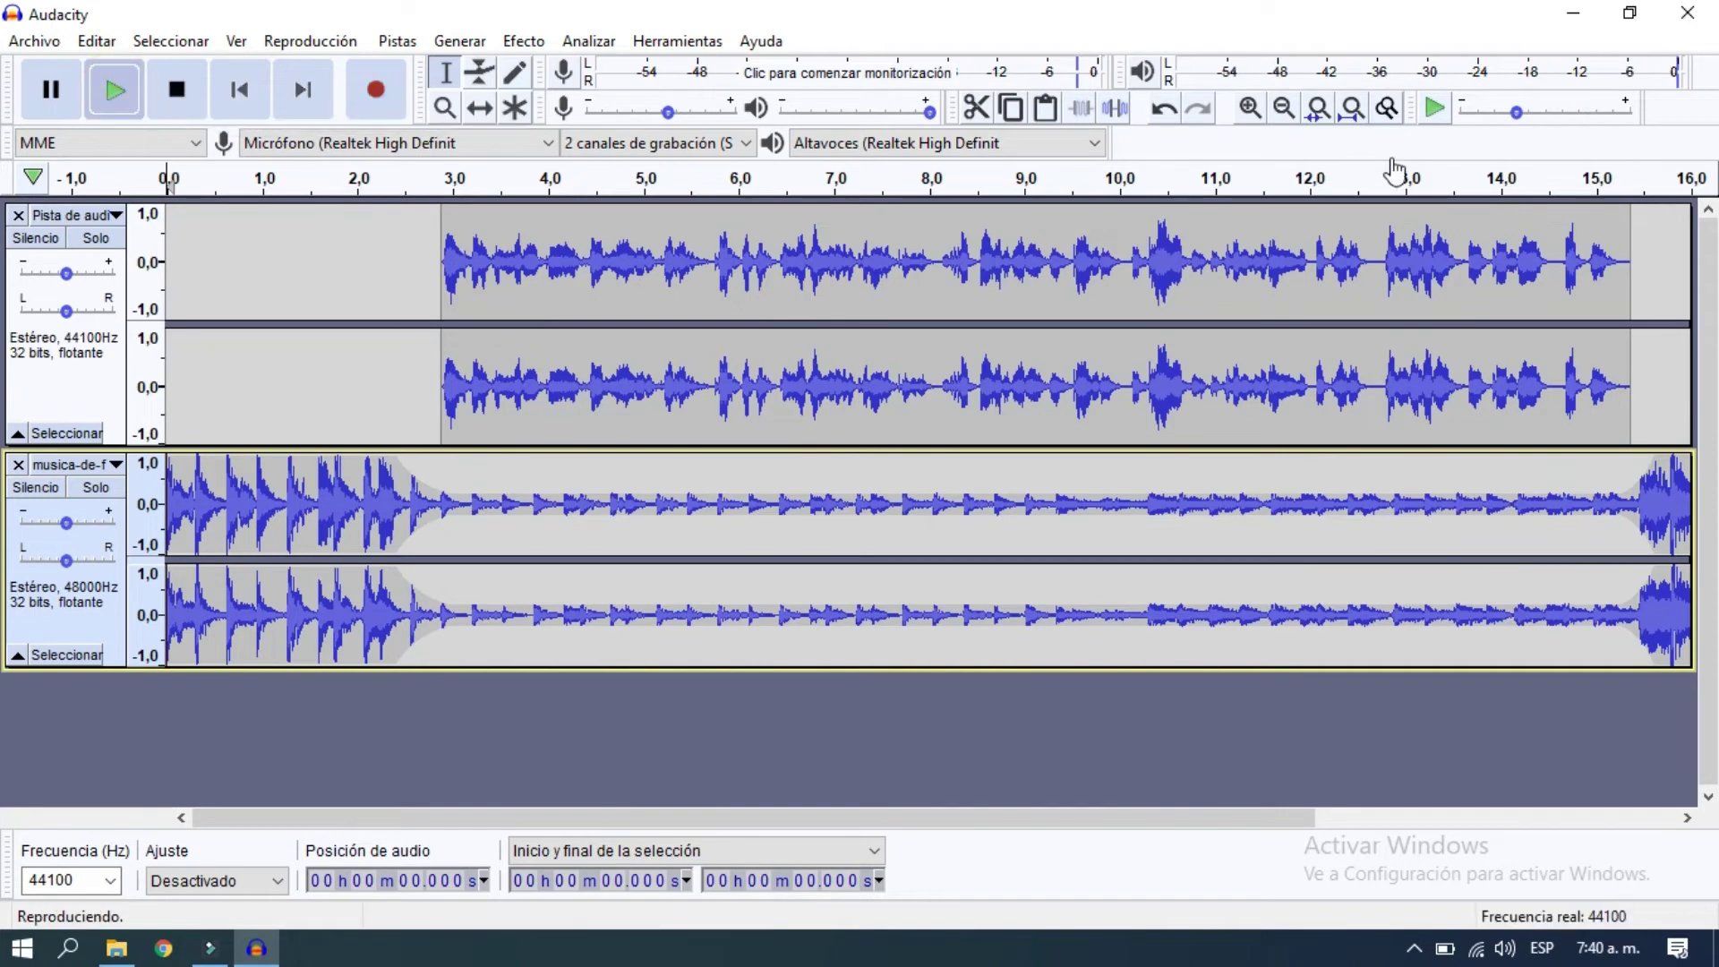
Amplify the whole voice clip by 5,4 dB with clipping allowed, and play the mix from the beginning
click(1283, 108)
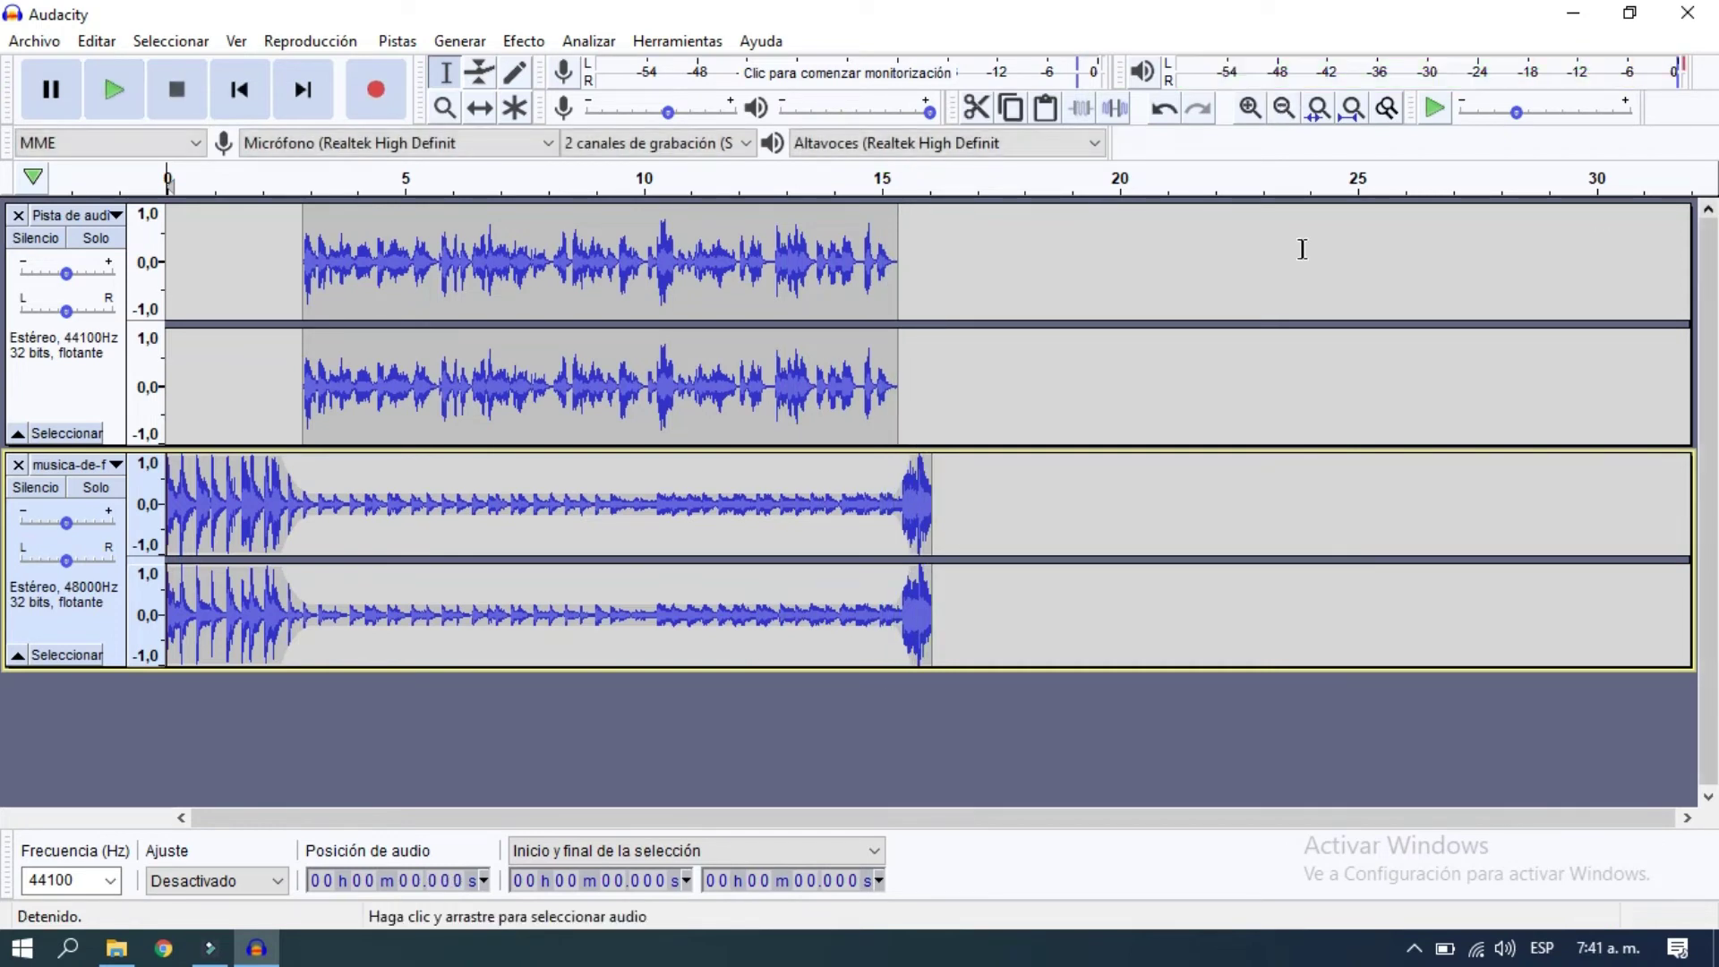
drag(903, 289, 302, 294)
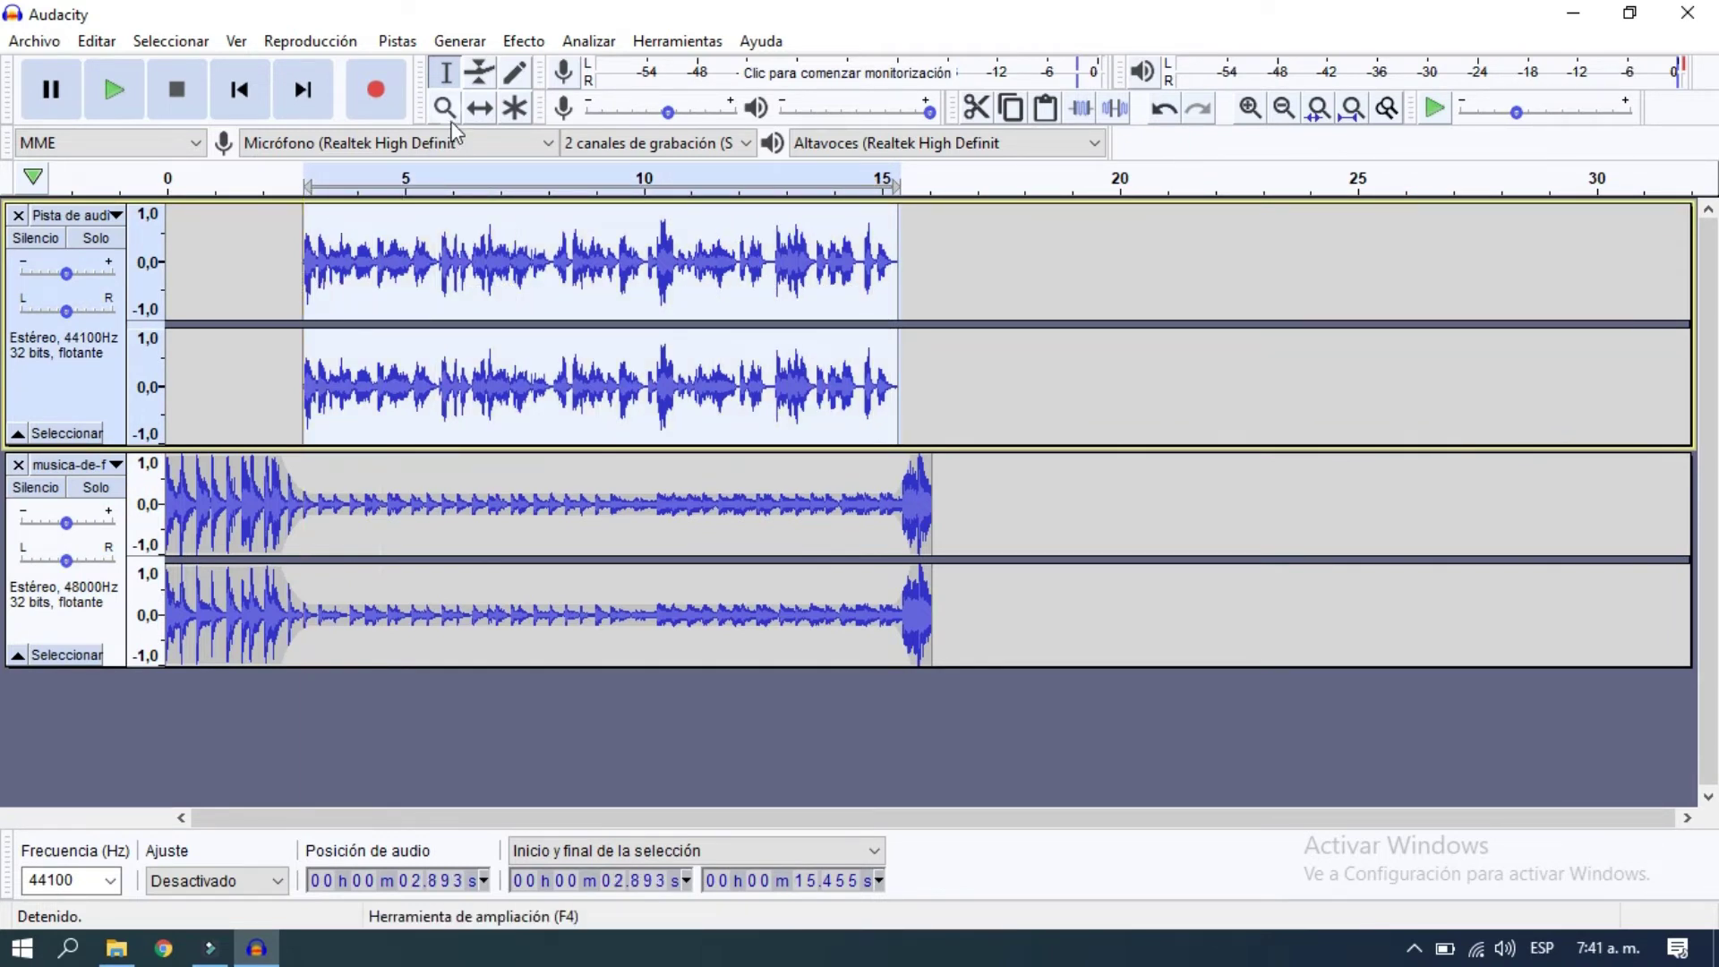
click(525, 41)
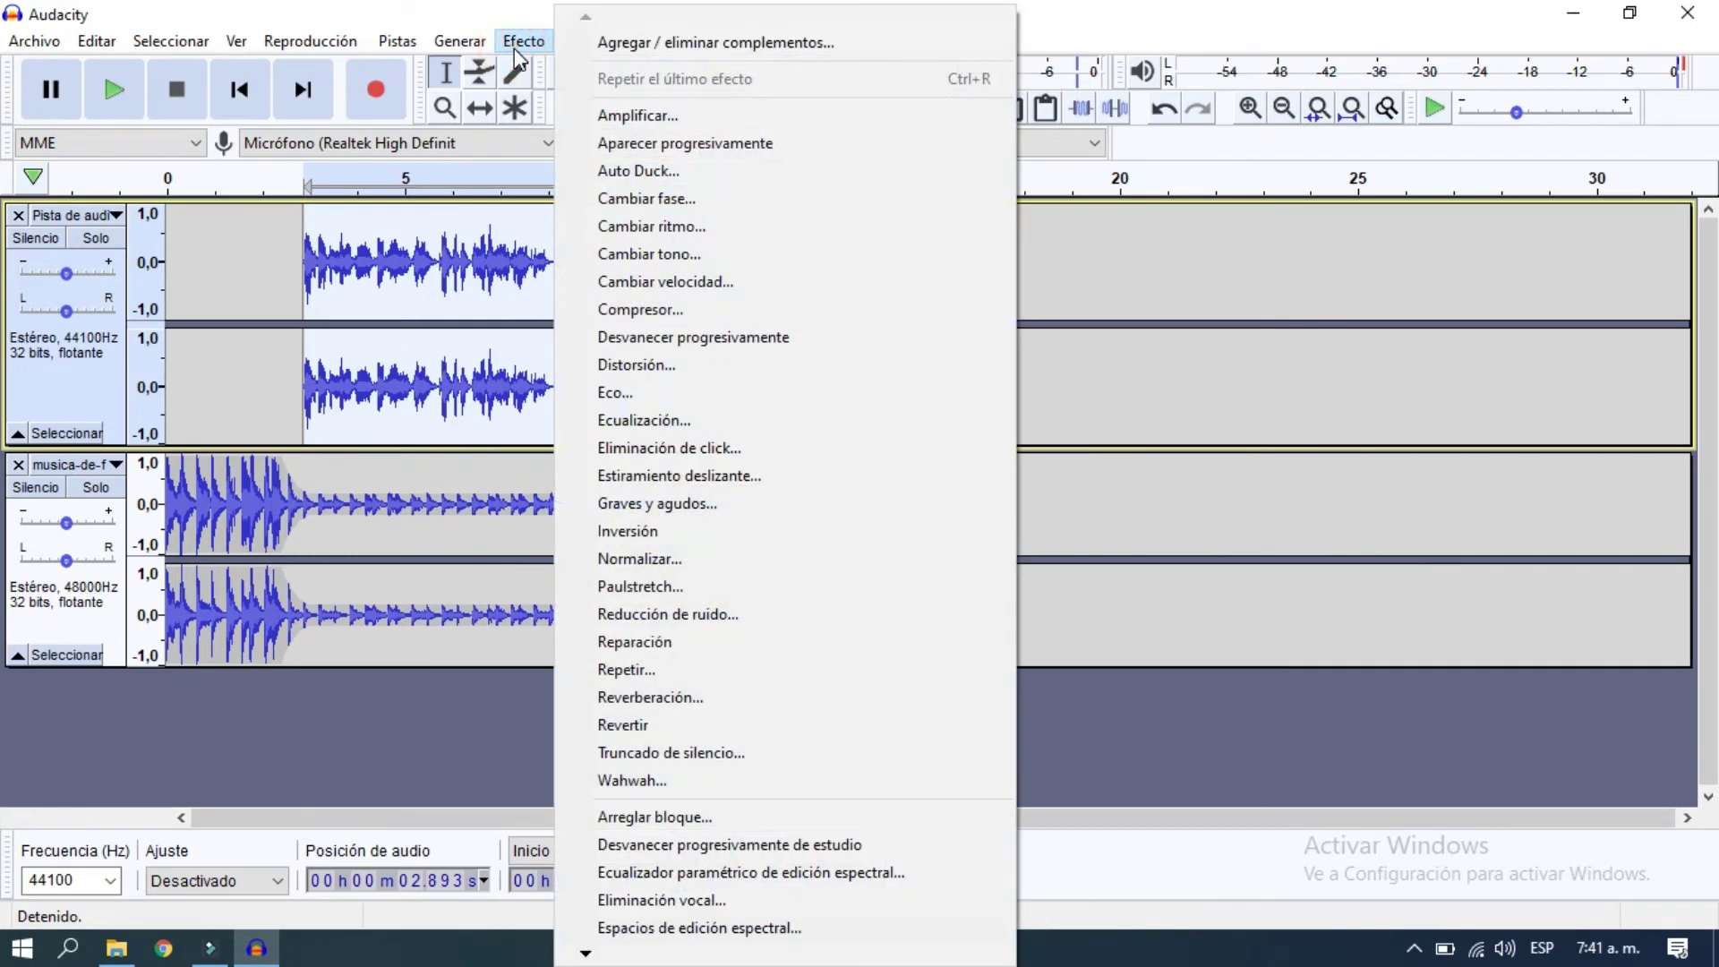
click(618, 116)
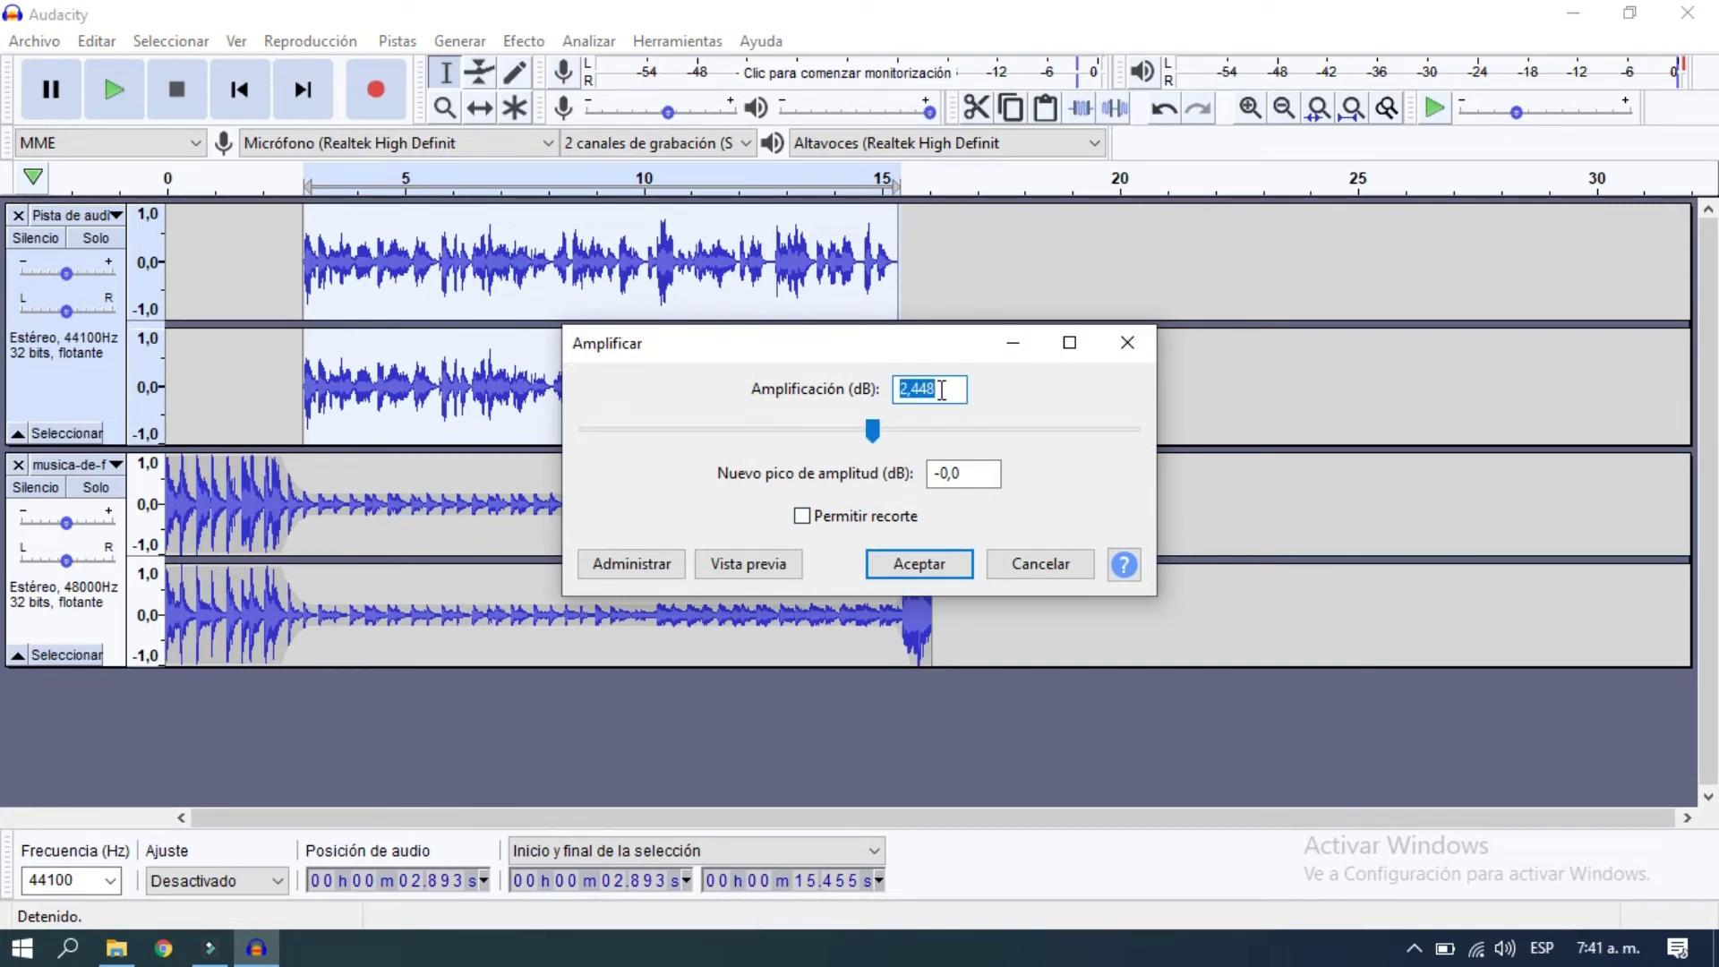
drag(879, 439, 896, 445)
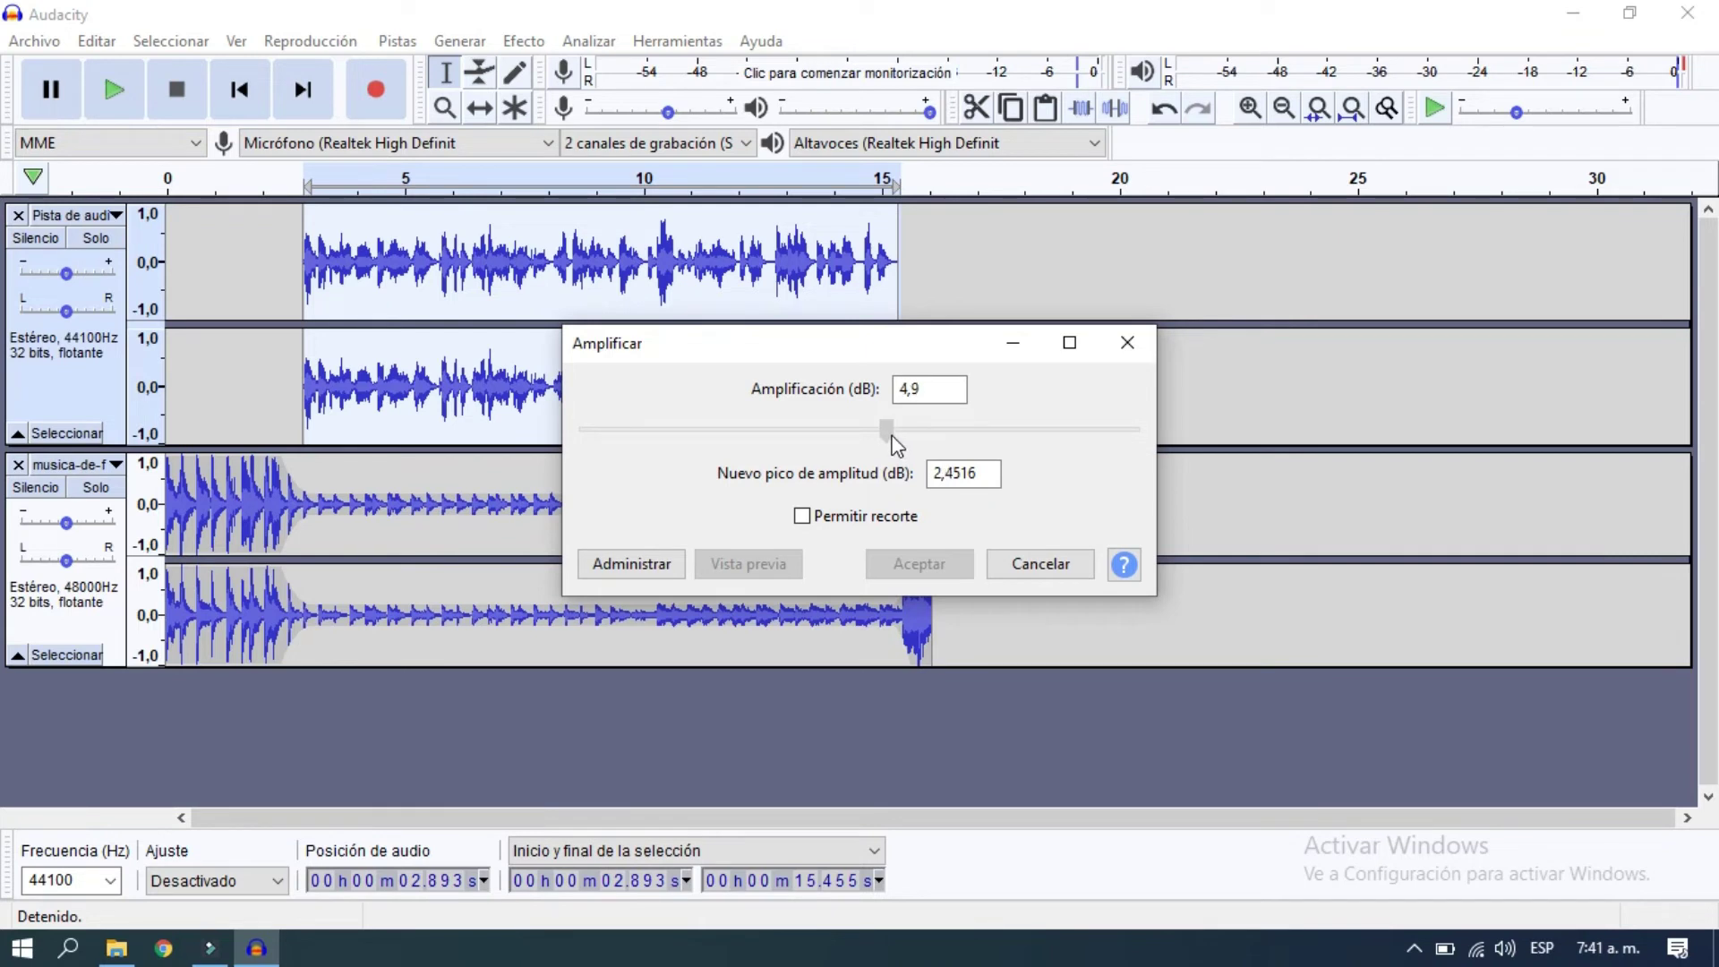
drag(893, 433, 896, 433)
click(803, 517)
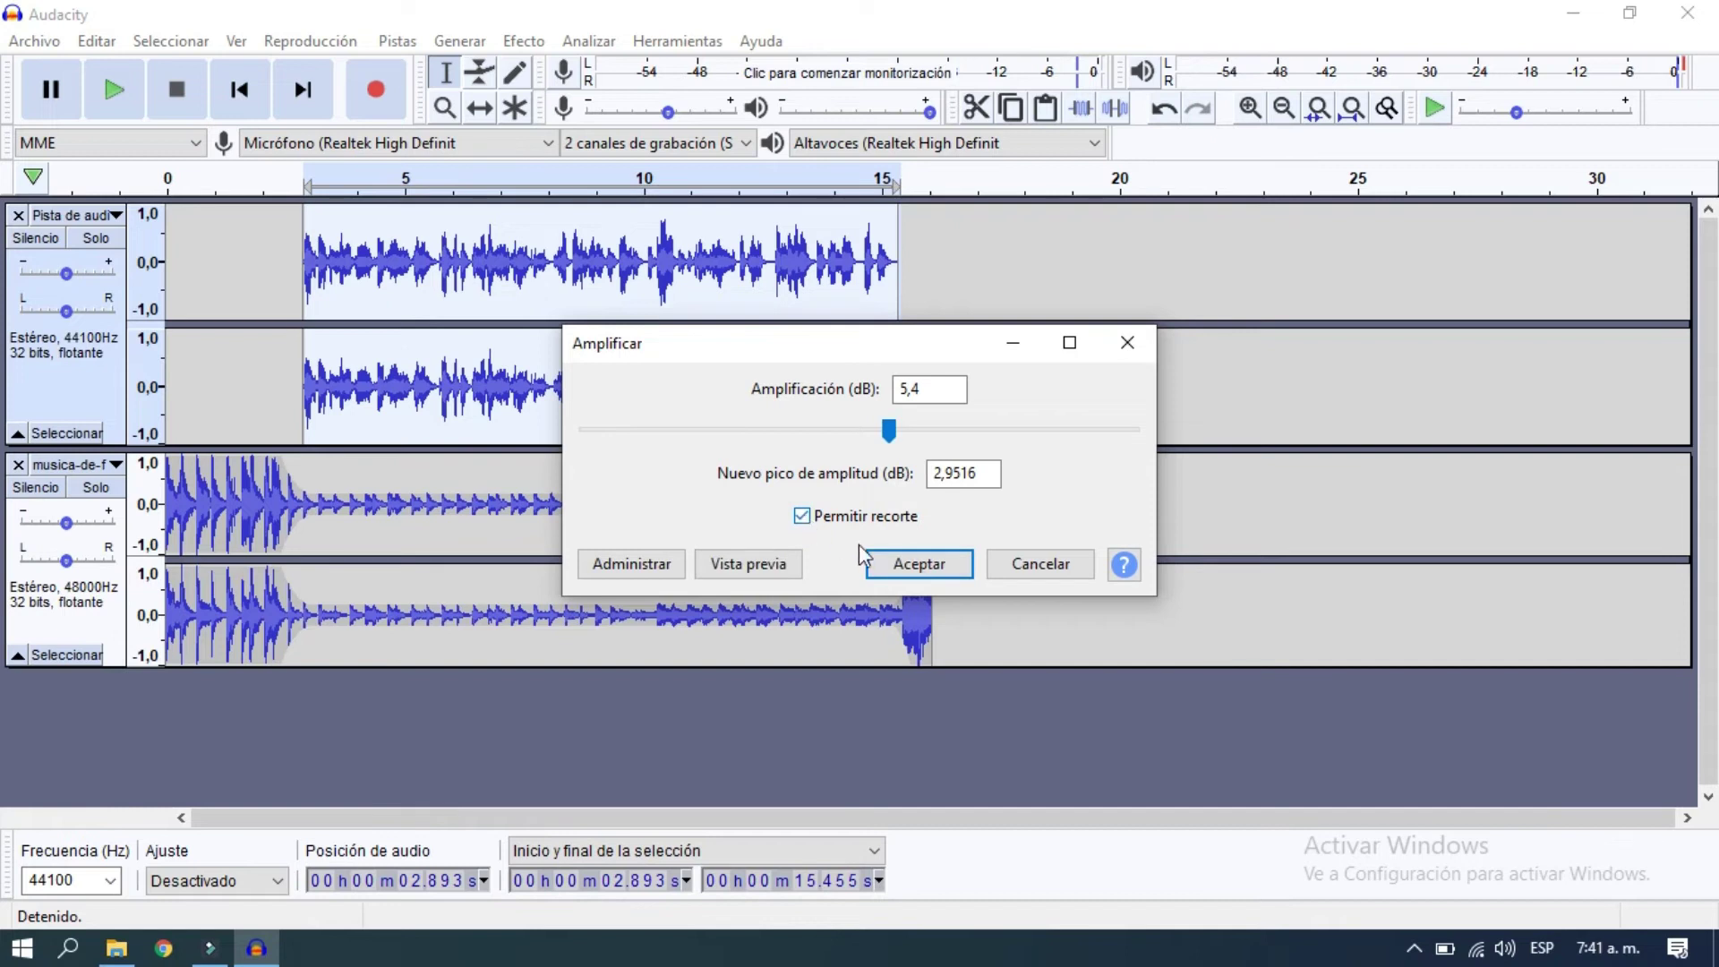
click(920, 564)
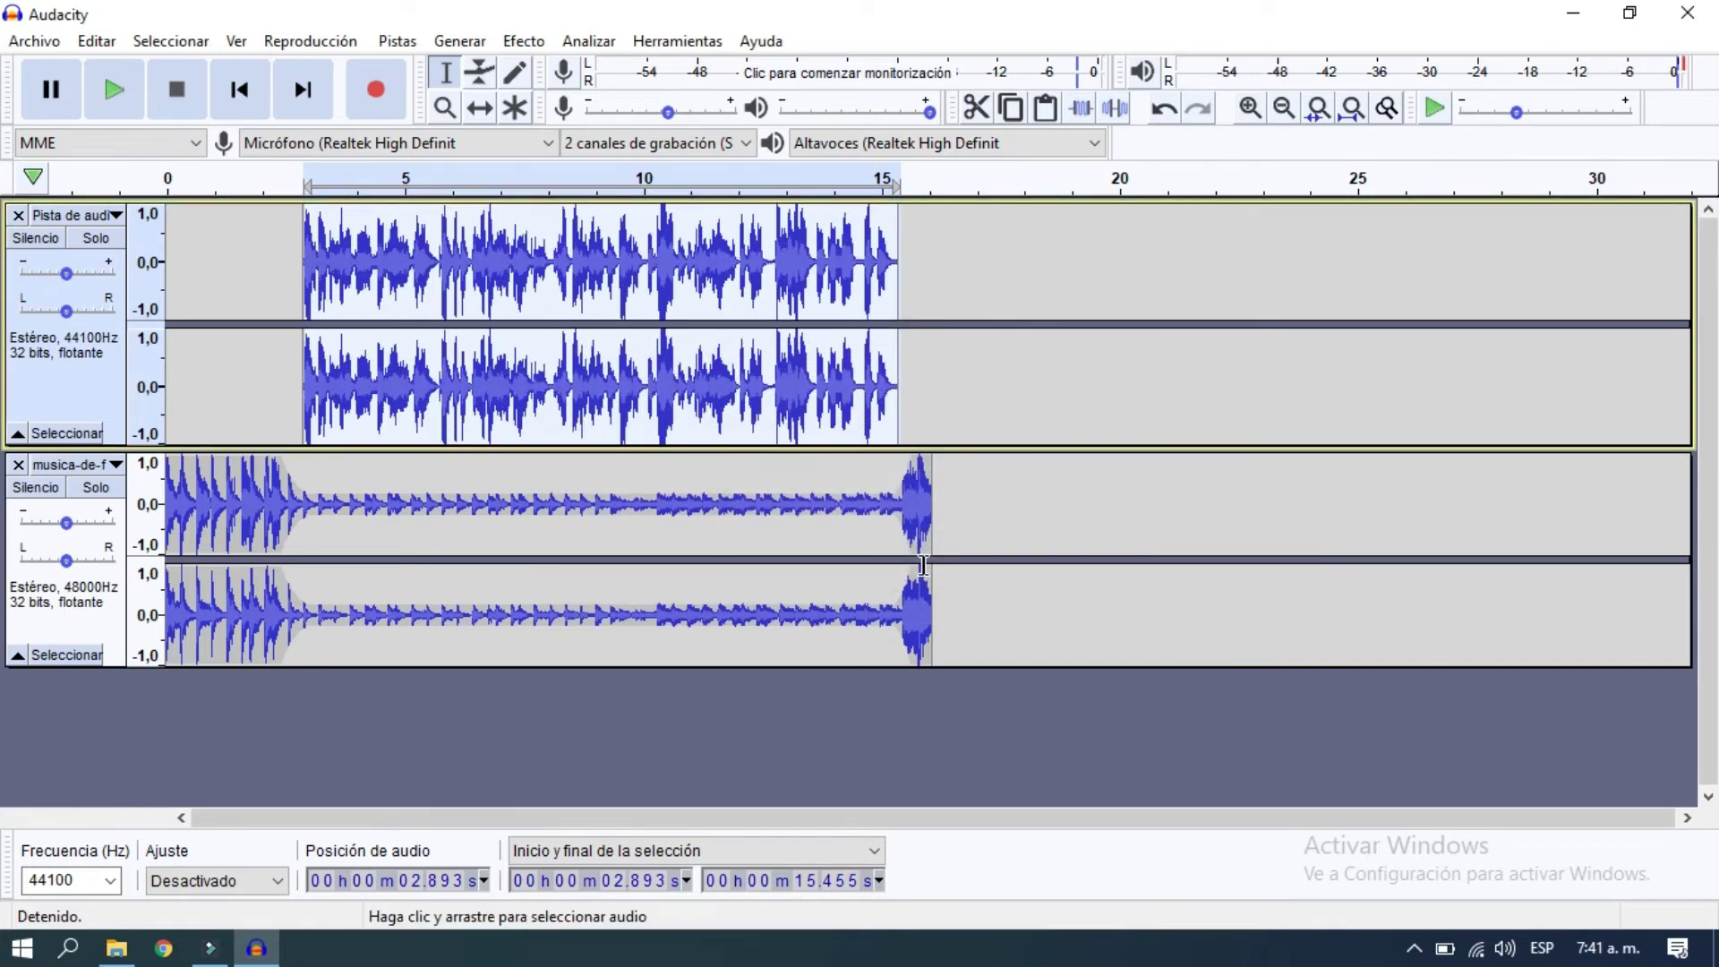
click(261, 81)
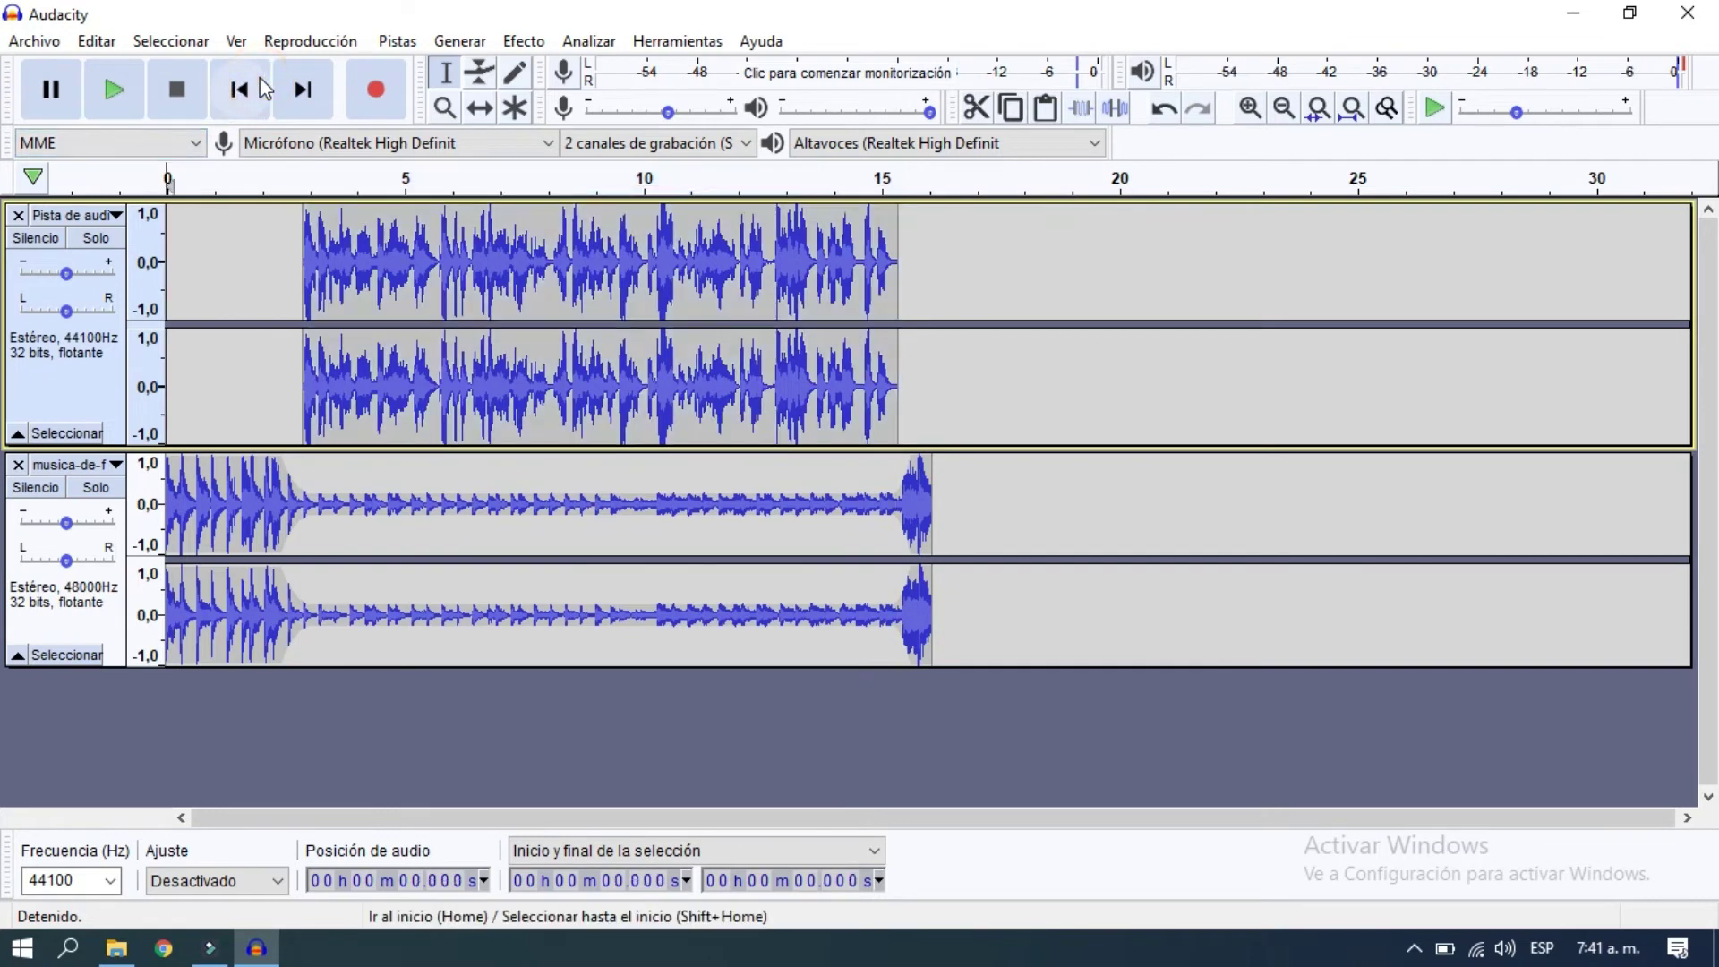
key(space)
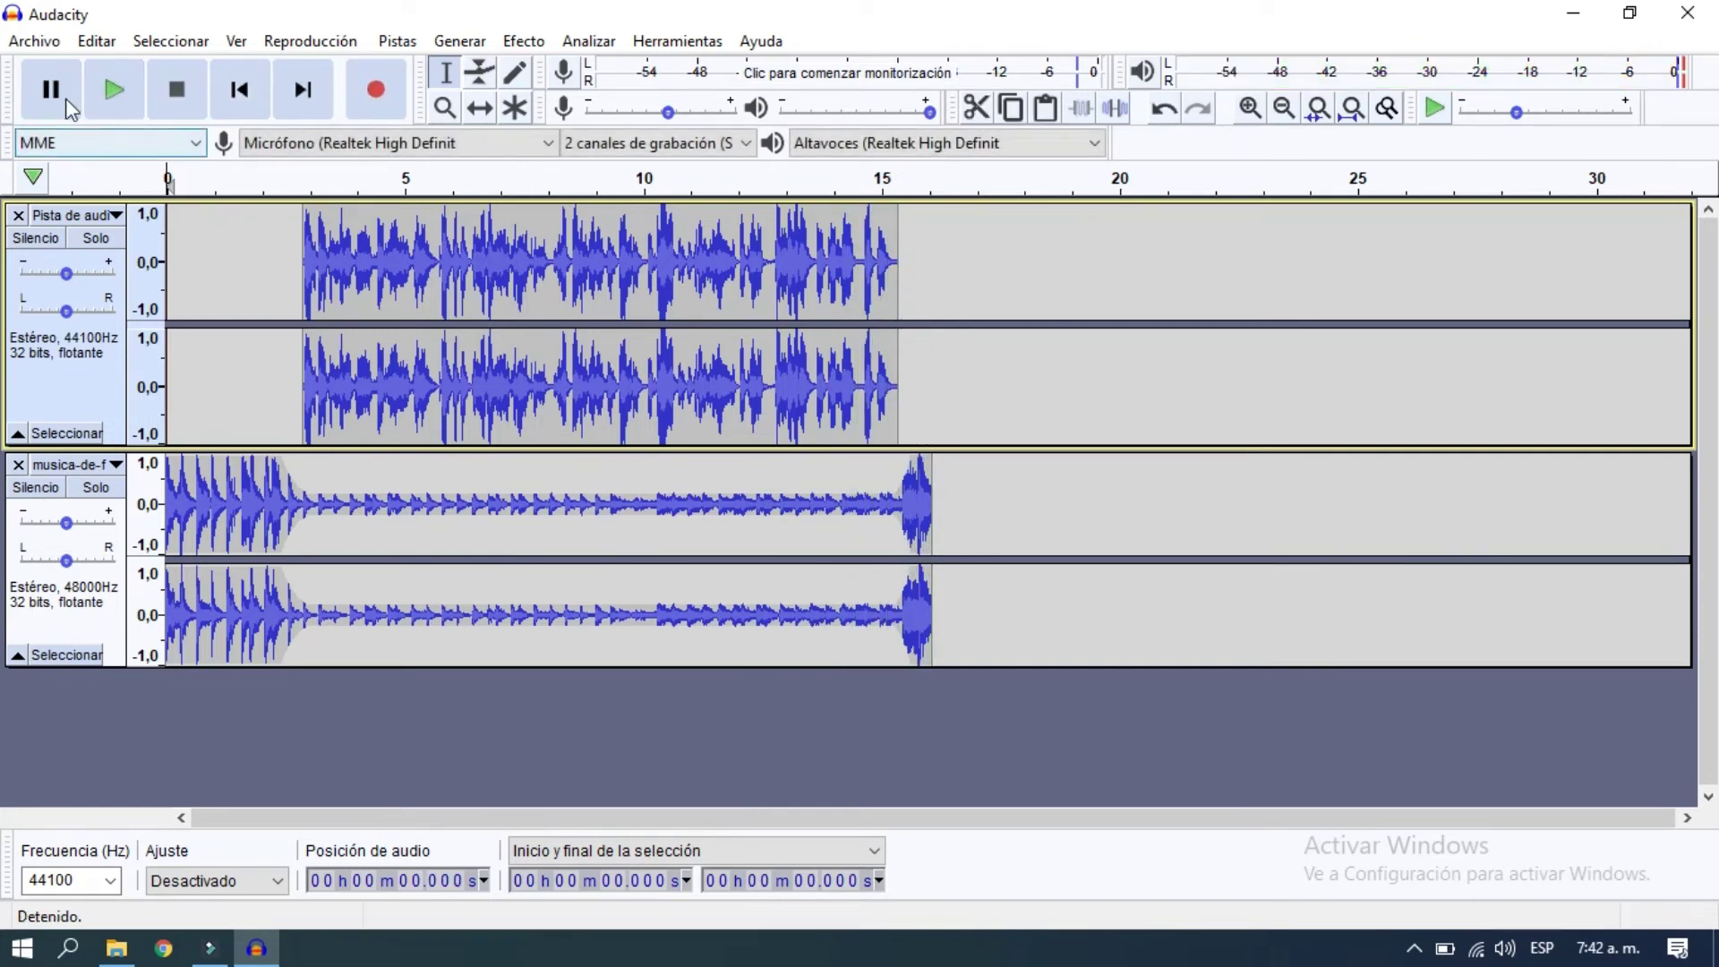
Start an audio export of the project and choose MP3 as the file type
click(36, 41)
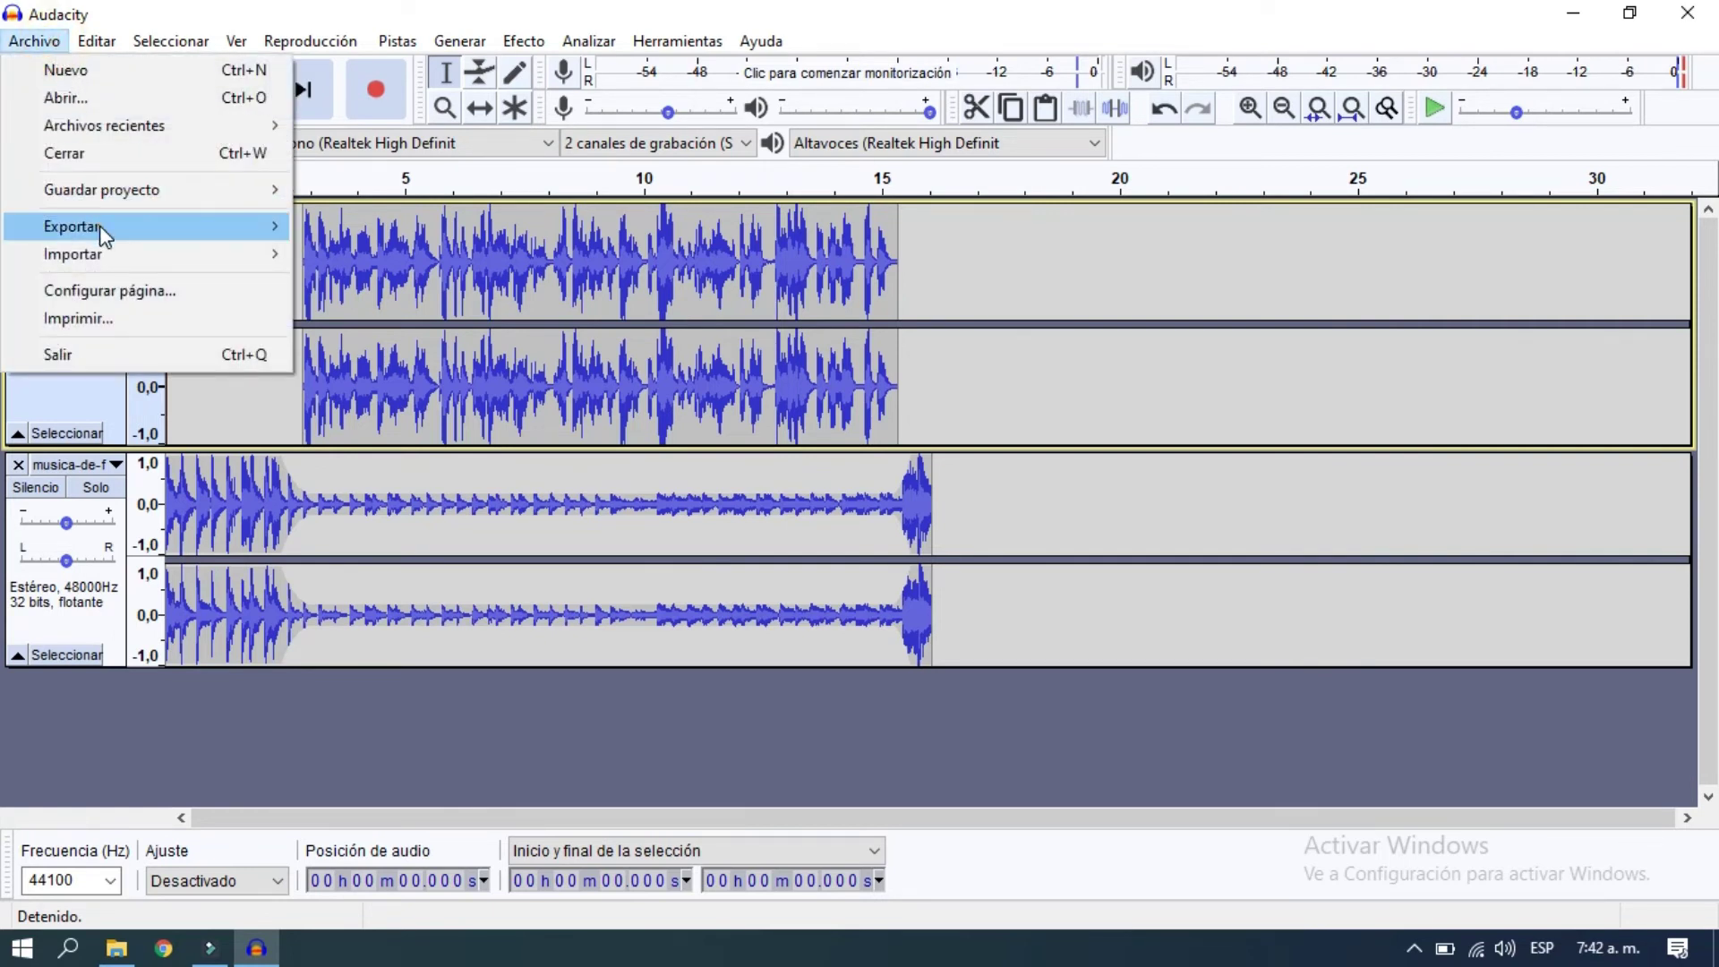
mouse_move(101, 230)
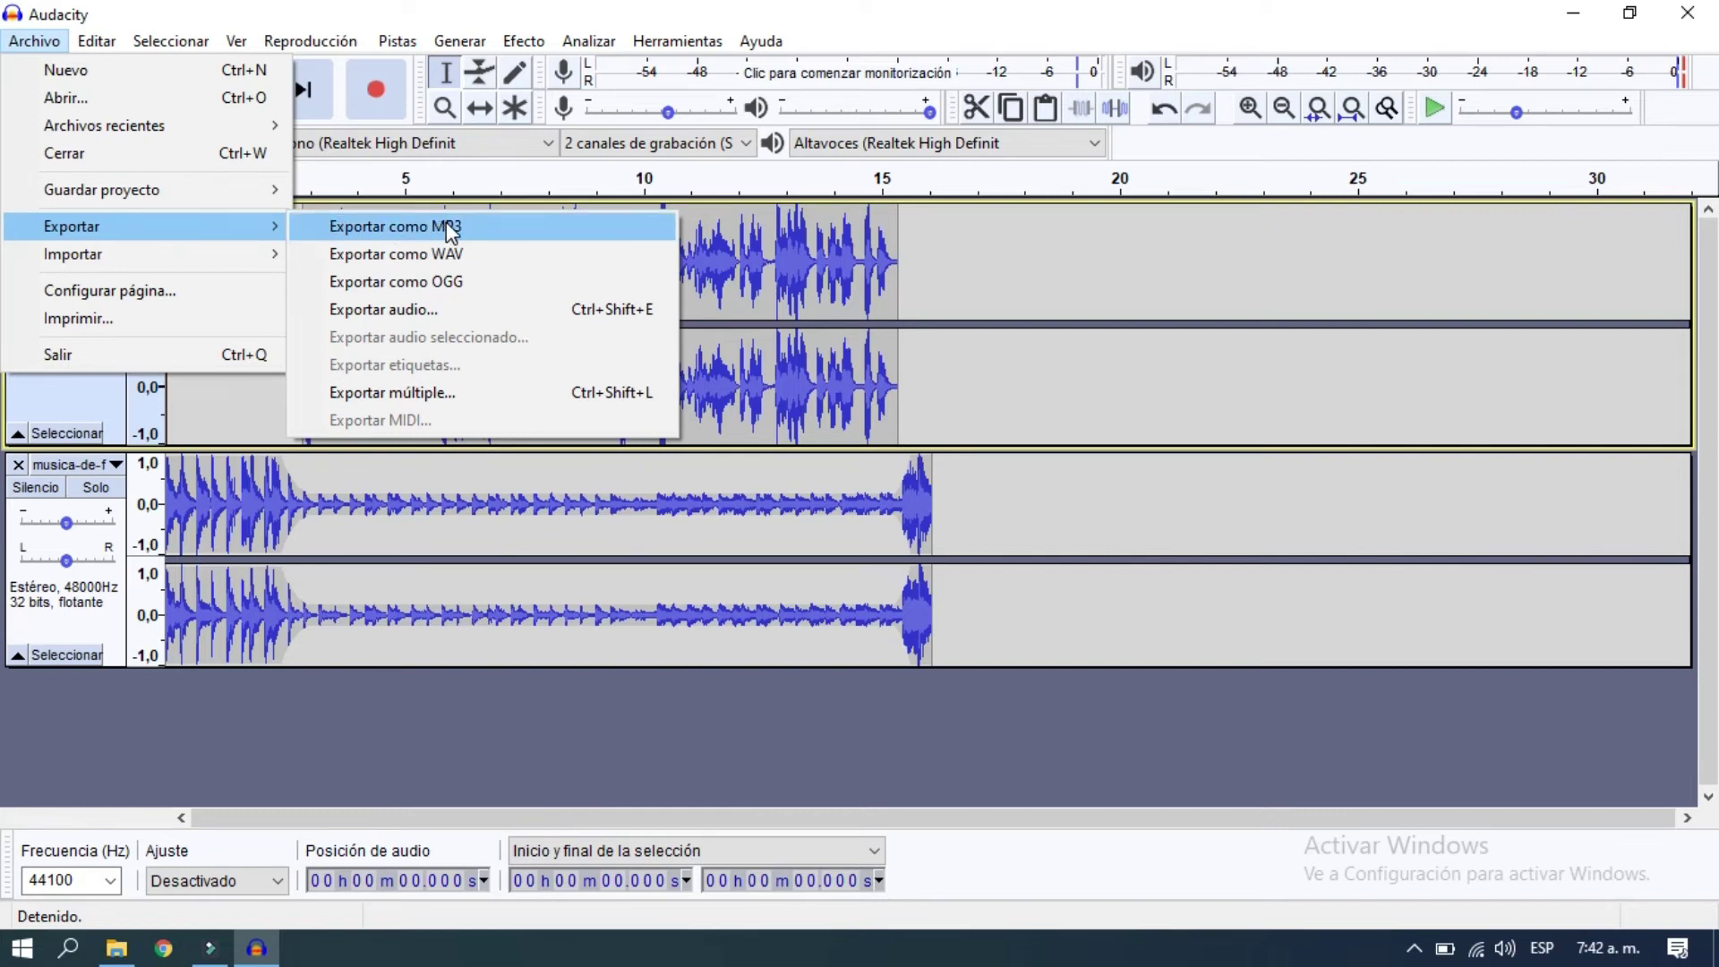
click(365, 309)
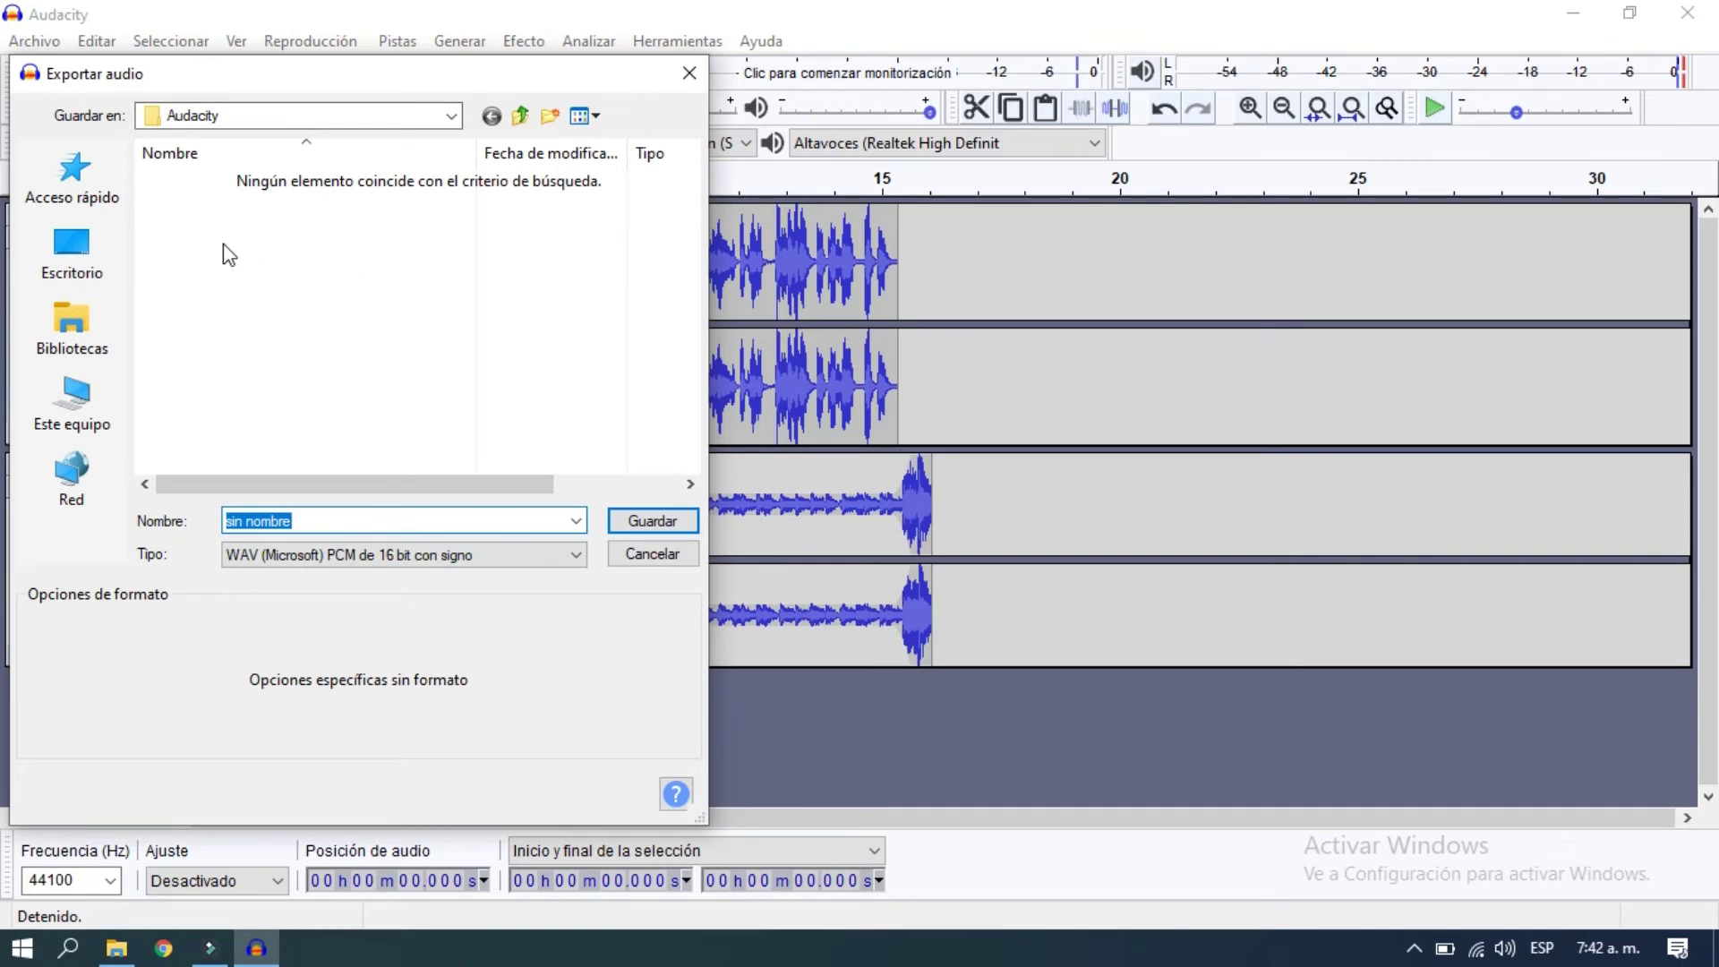
click(577, 555)
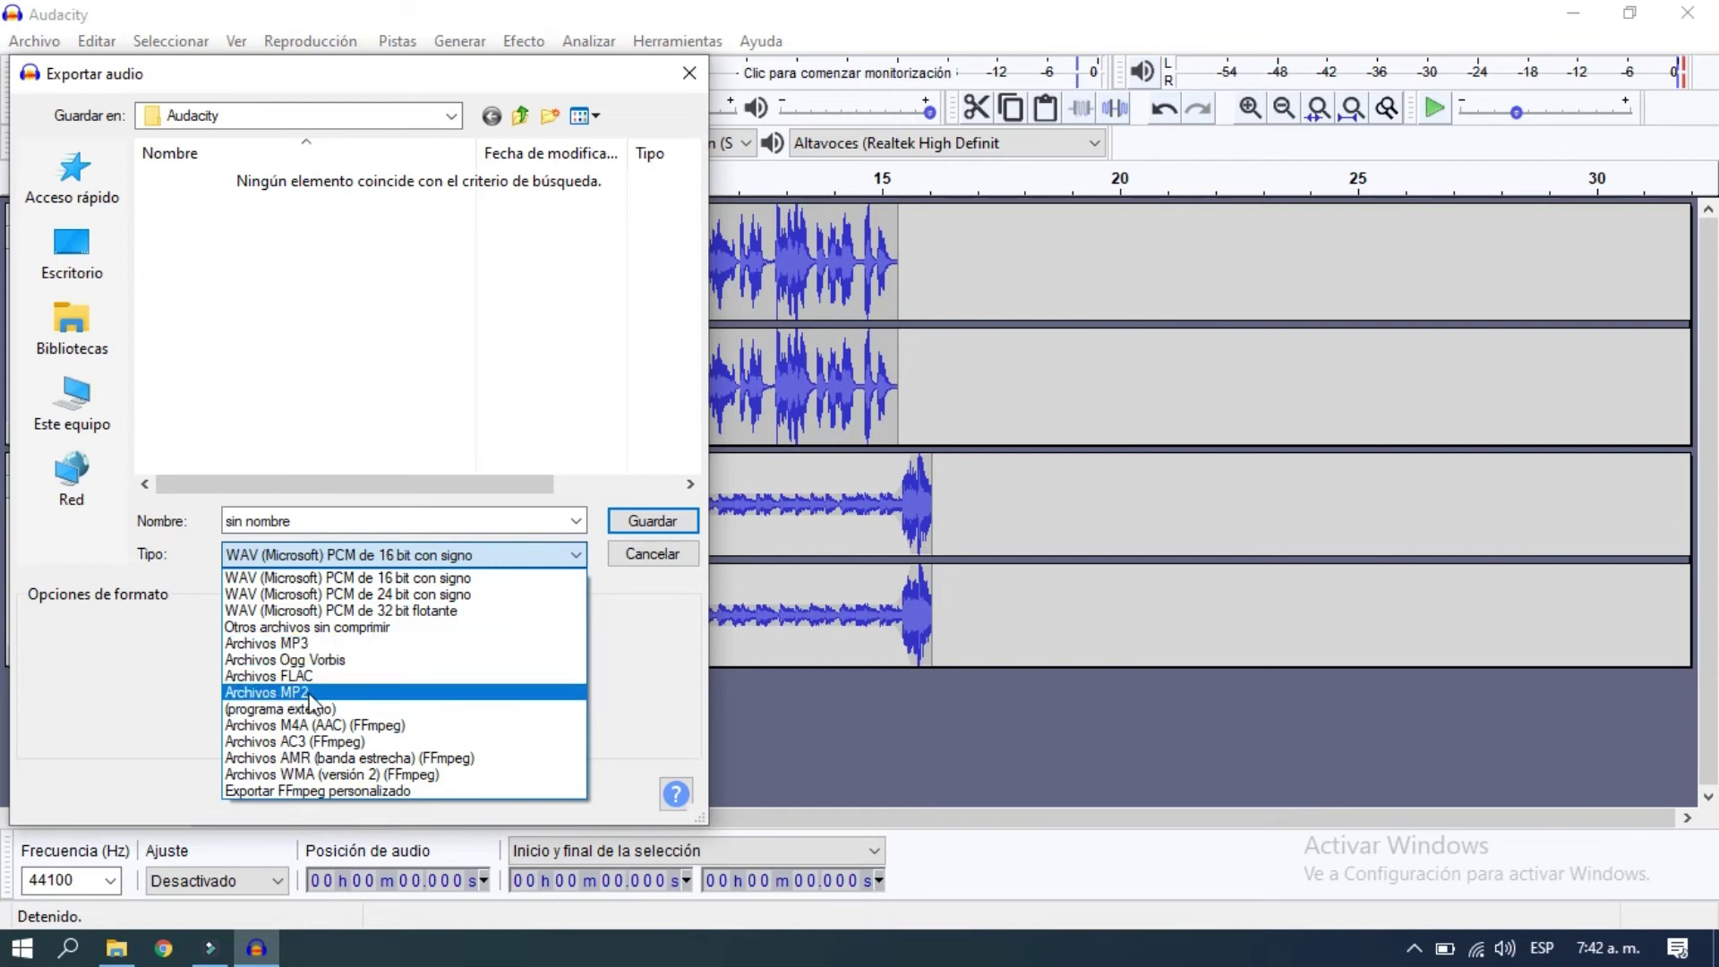
click(280, 643)
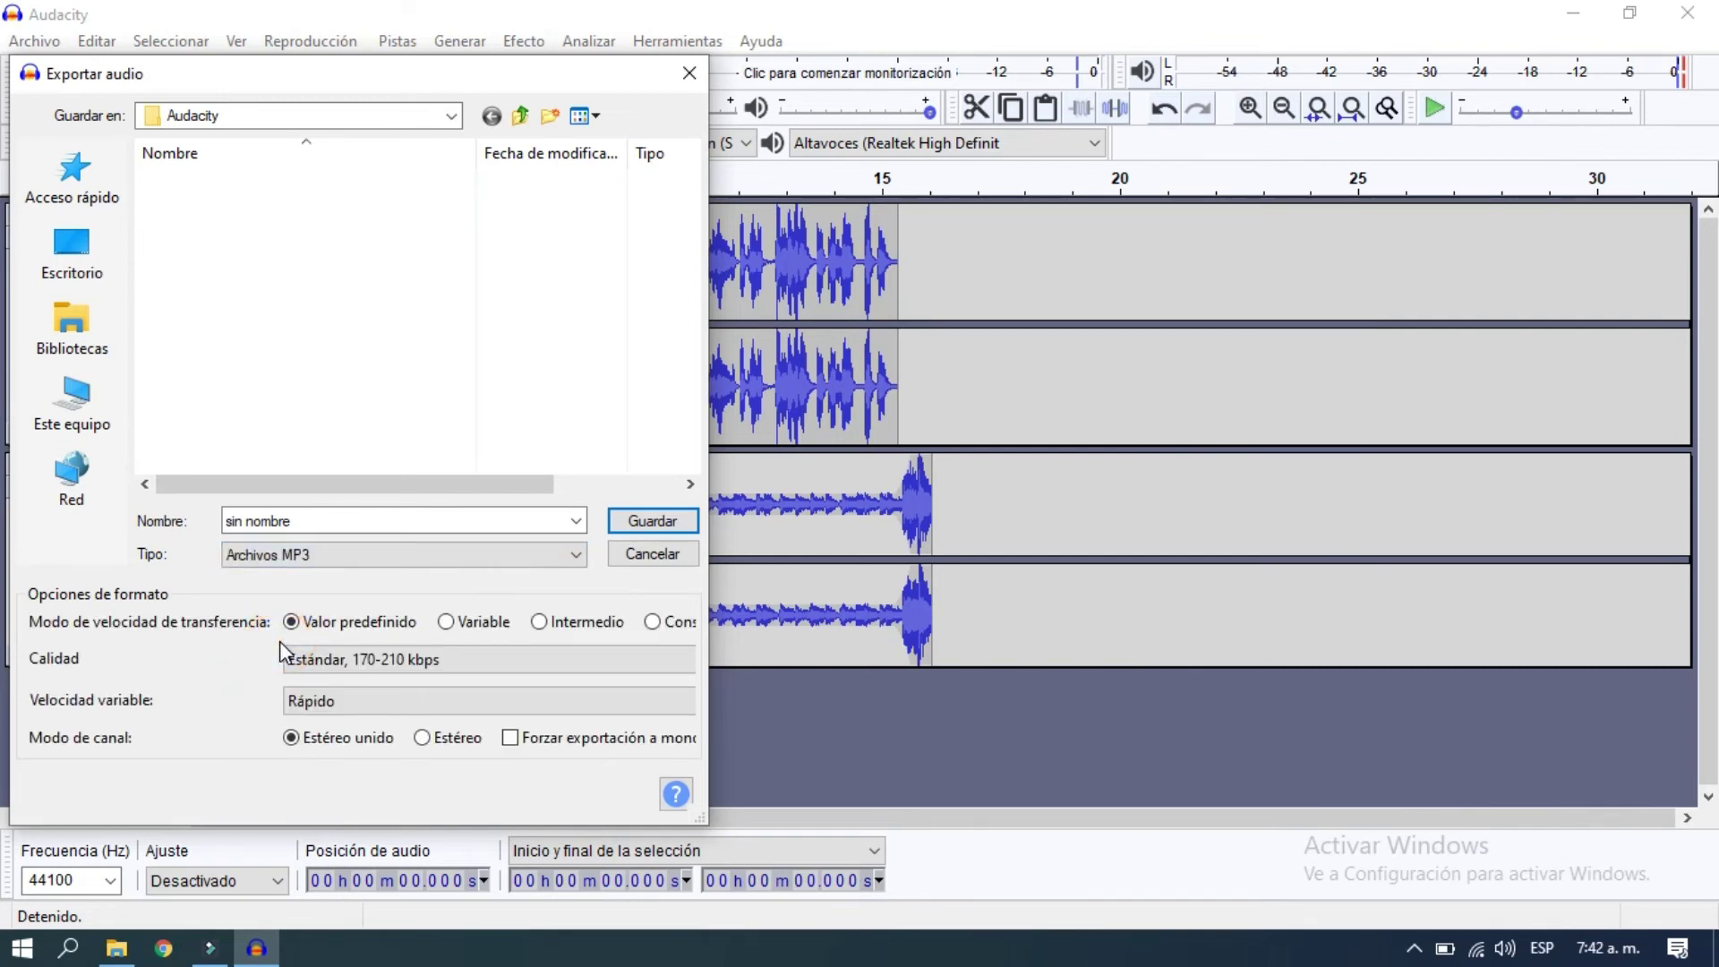
Export the mix to the desktop, naming the file "trabajo" plus the author's first name, accepting the stereo mixdown and the existing metadata tags
click(77, 254)
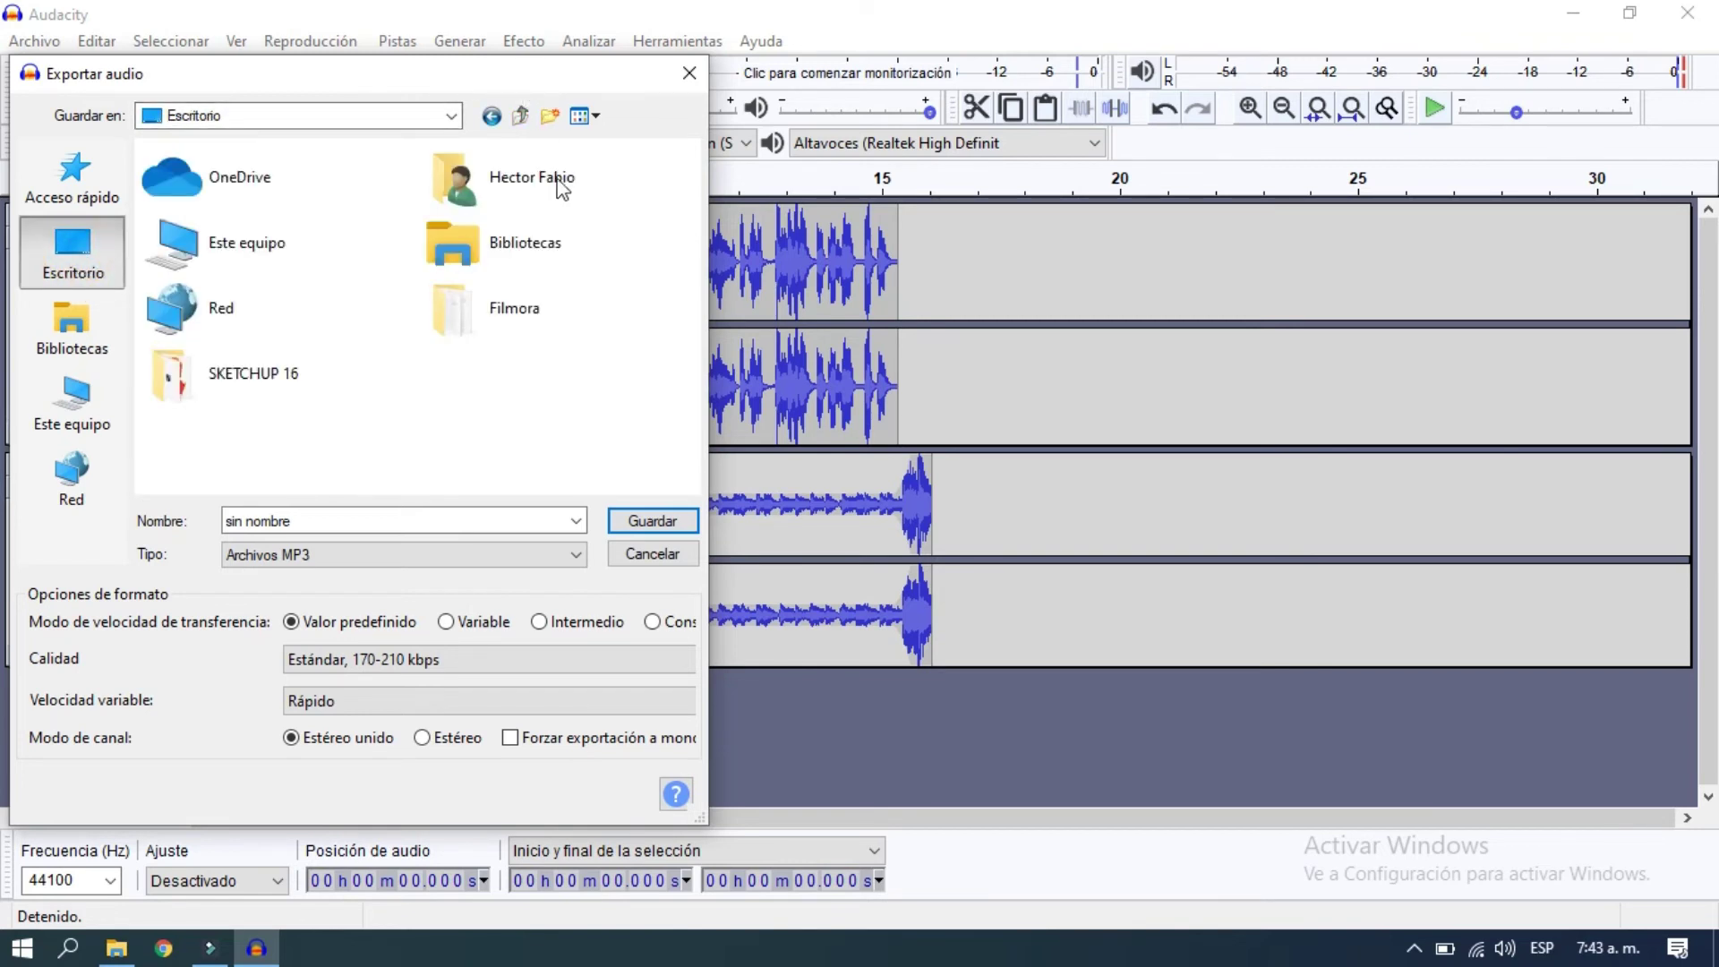
click(344, 517)
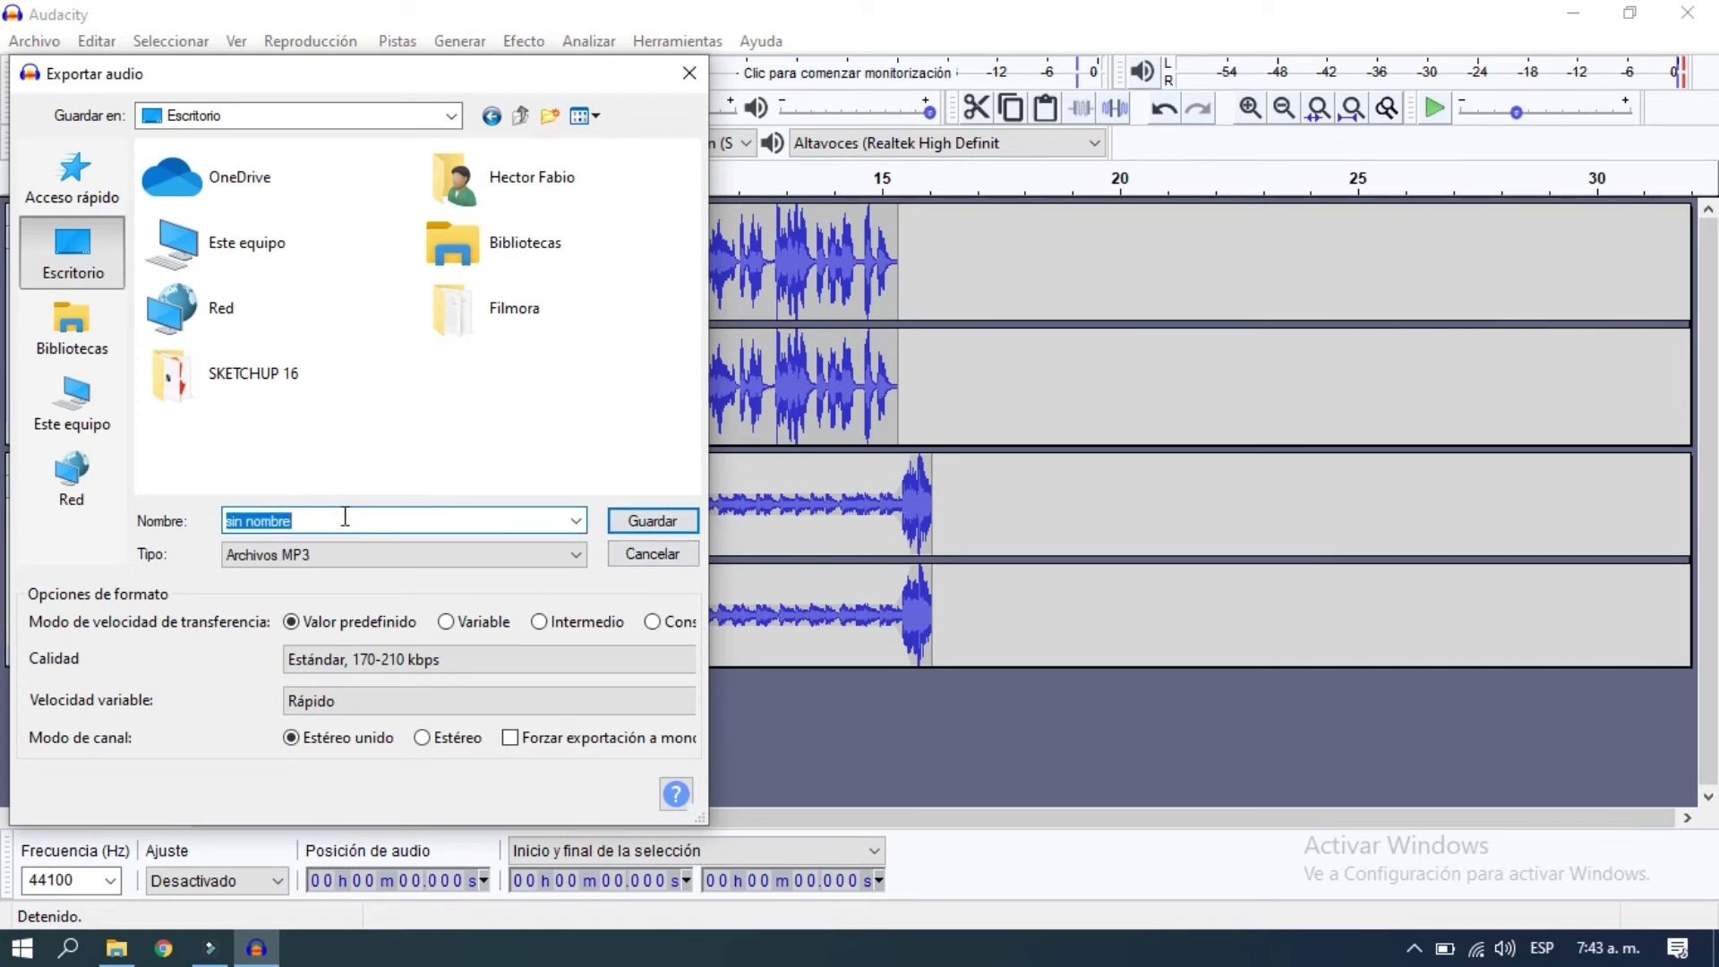
text(trabajo hector)
click(661, 522)
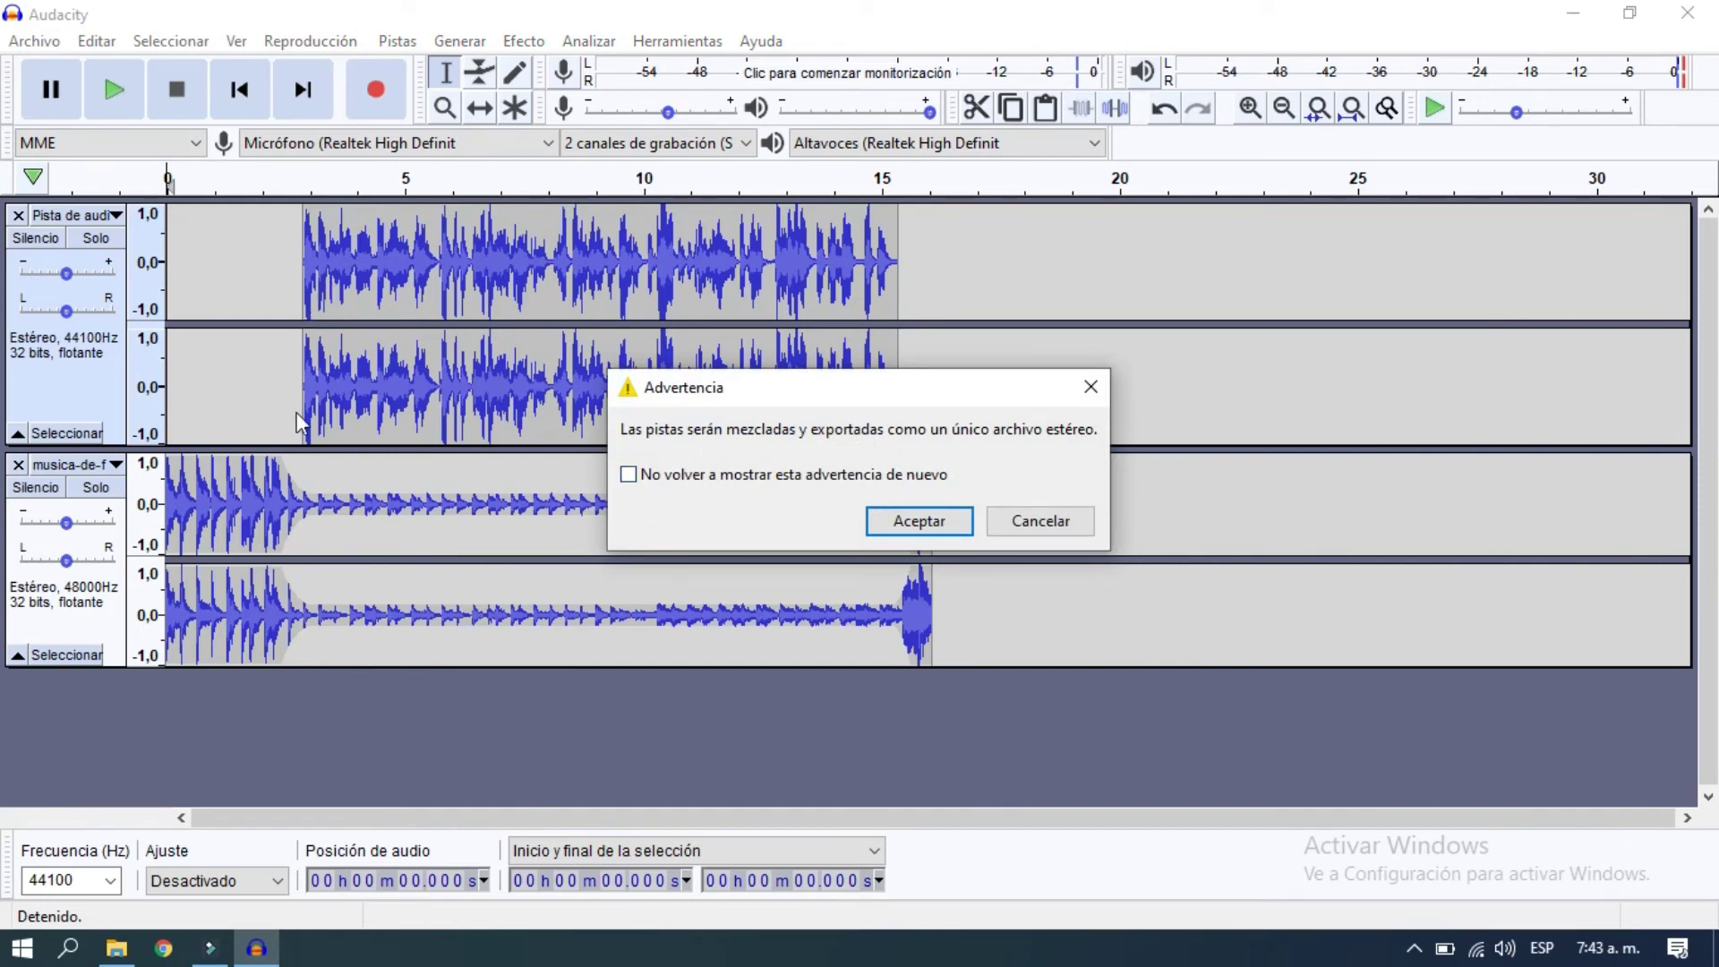
click(924, 524)
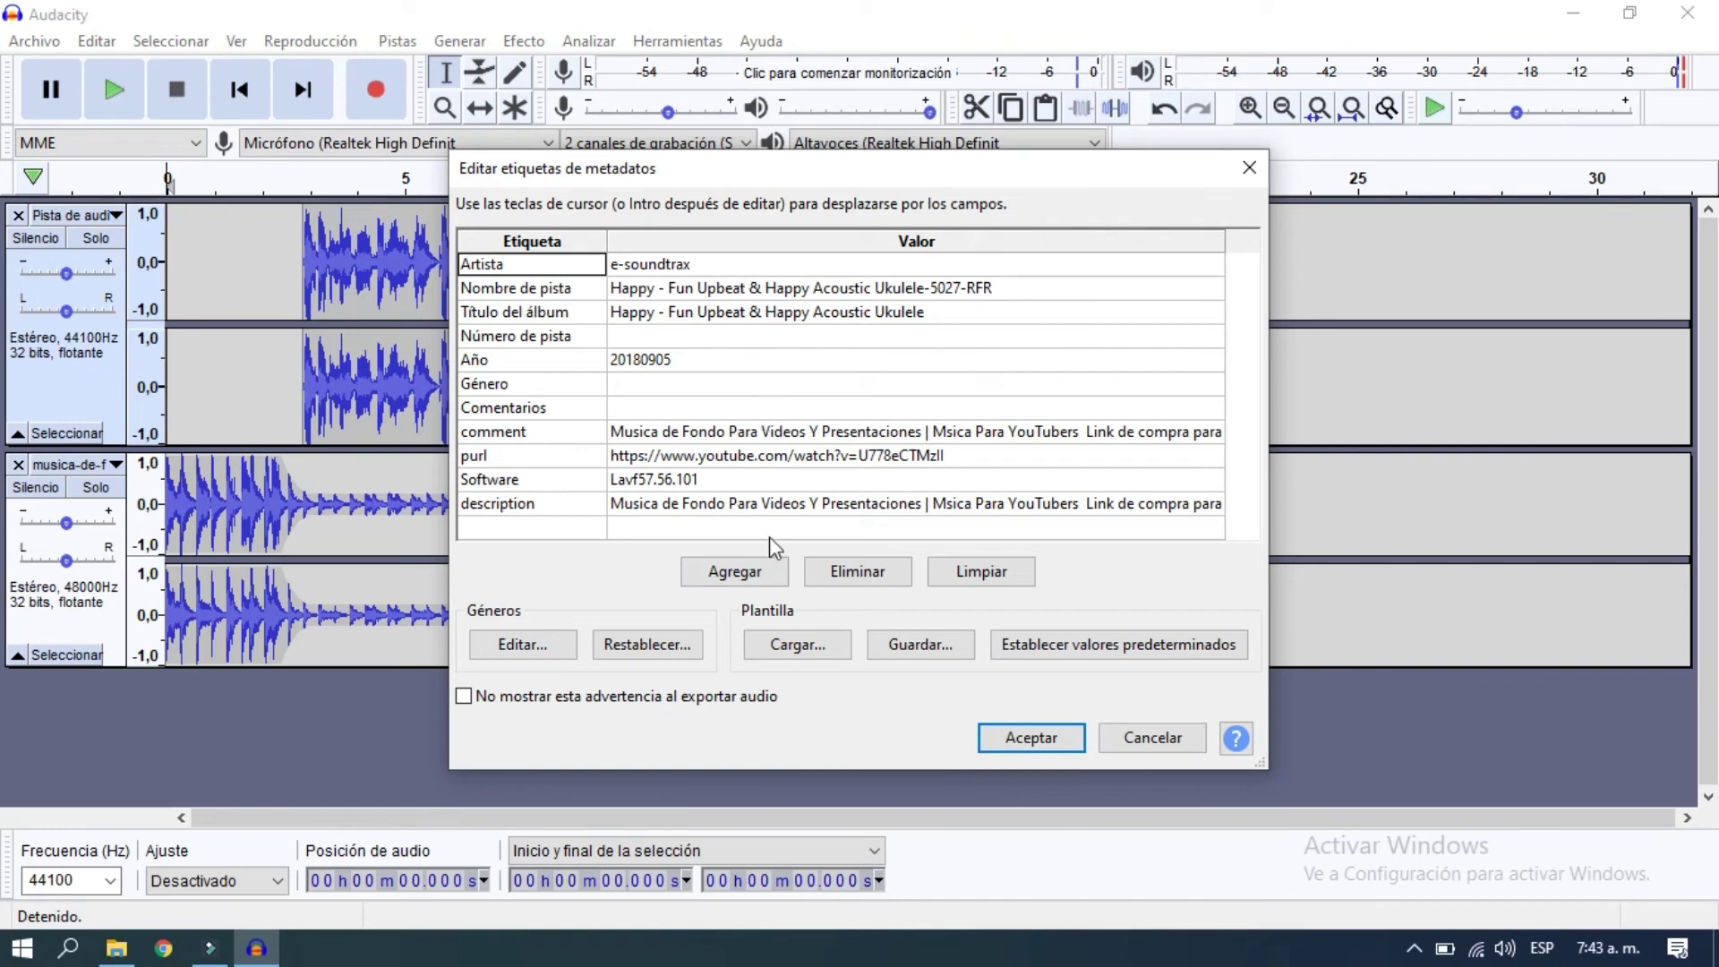
click(1043, 740)
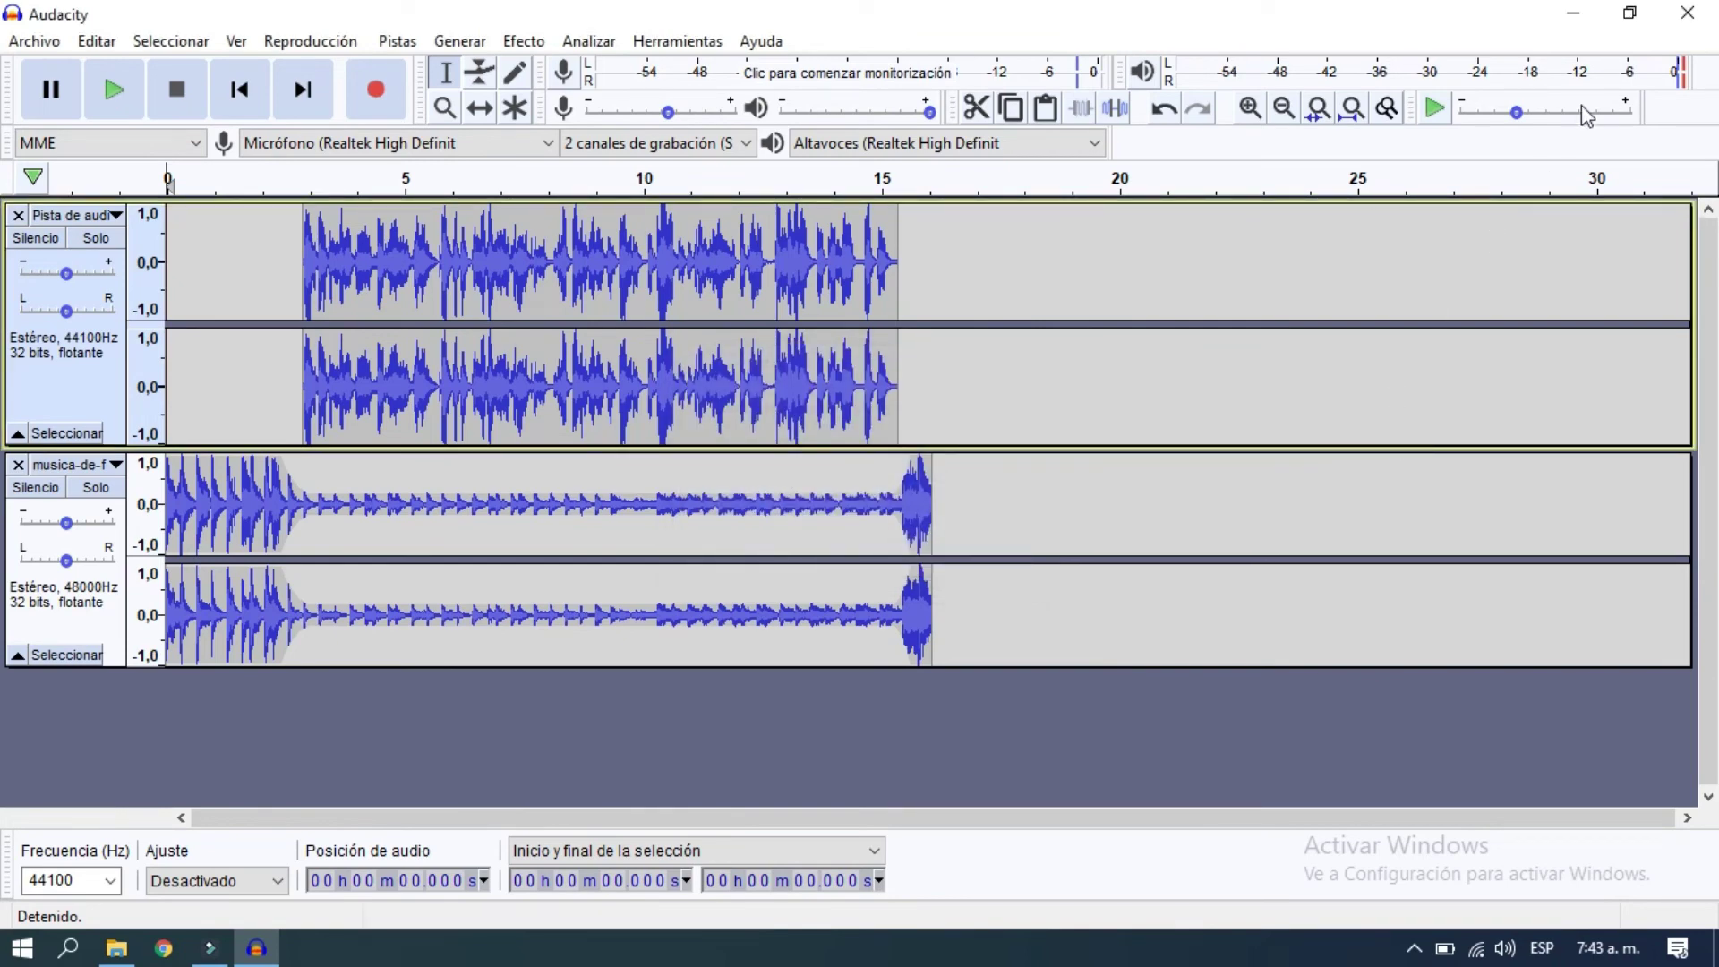
Minimize the Audacity, Filmora and File Explorer windows to reveal the exported MP3 on the desktop
click(1574, 11)
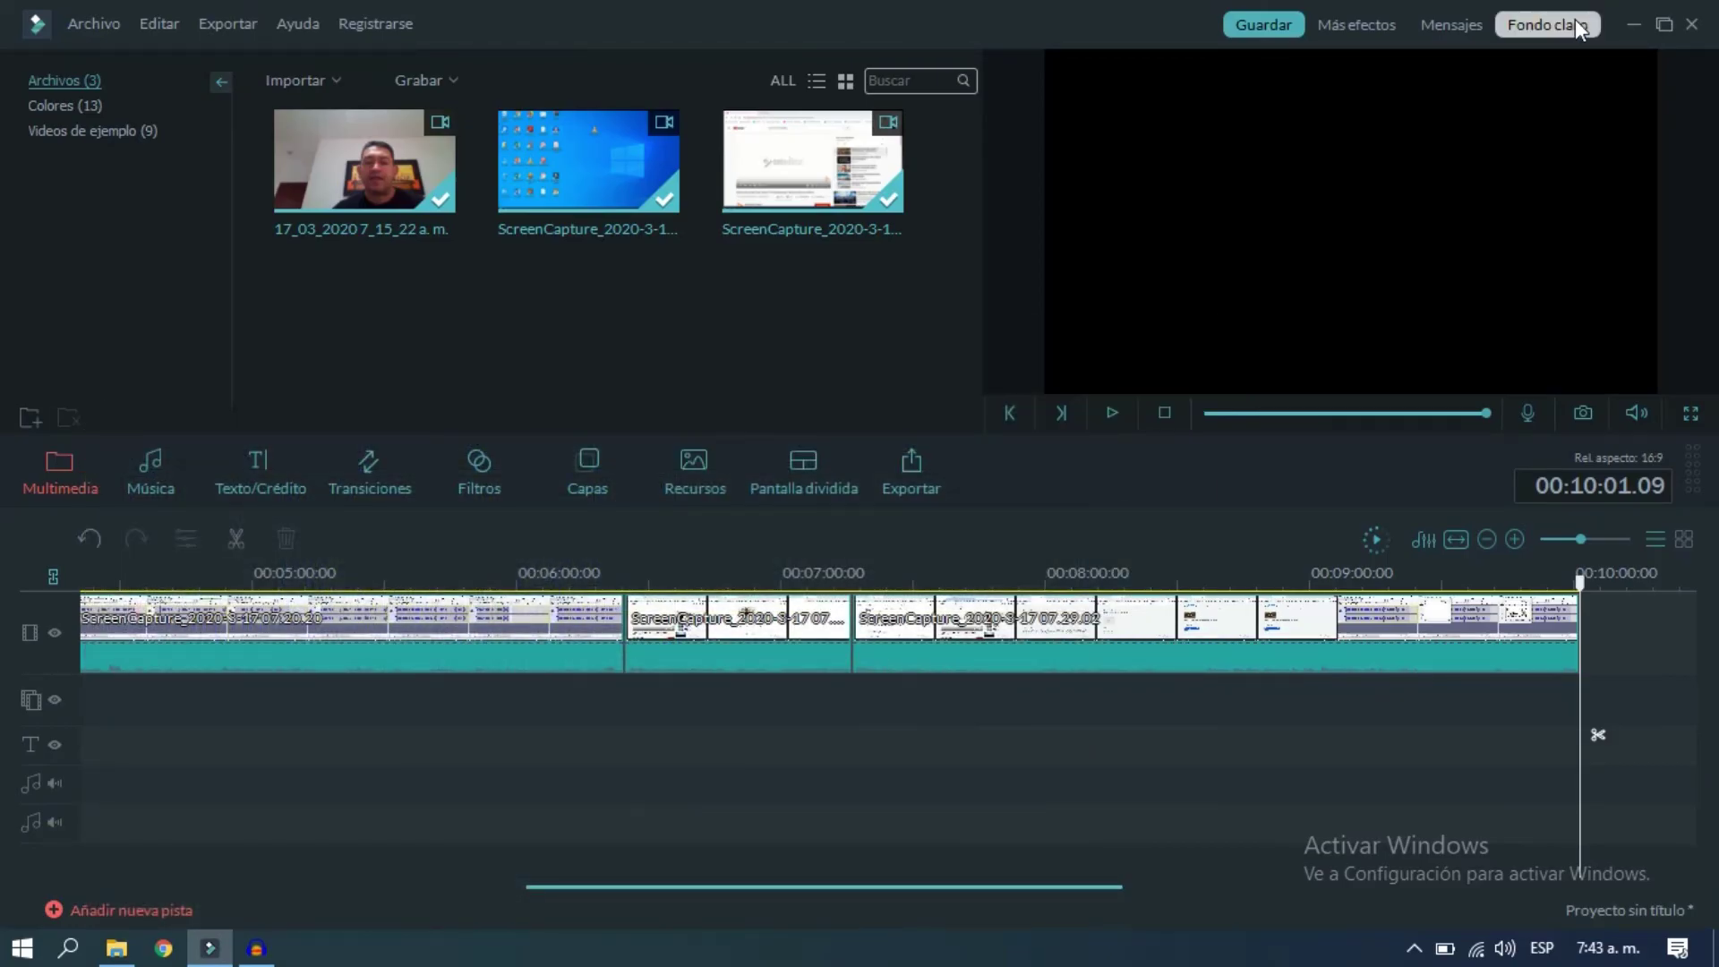
click(1637, 27)
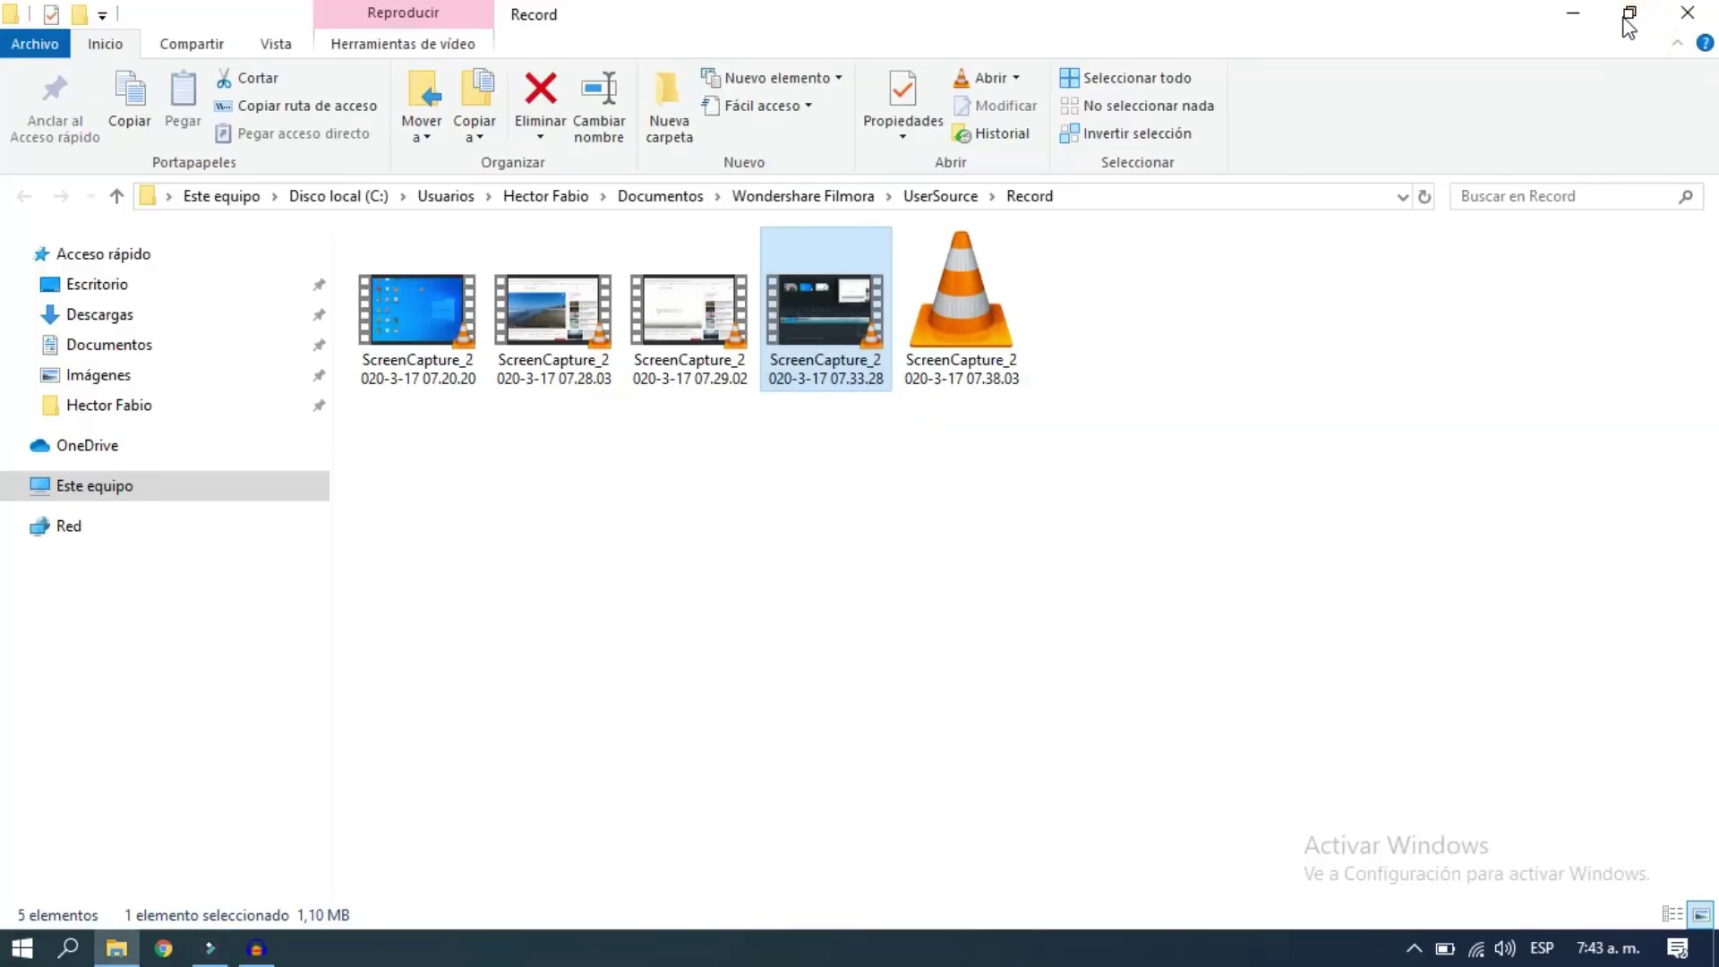
click(1574, 12)
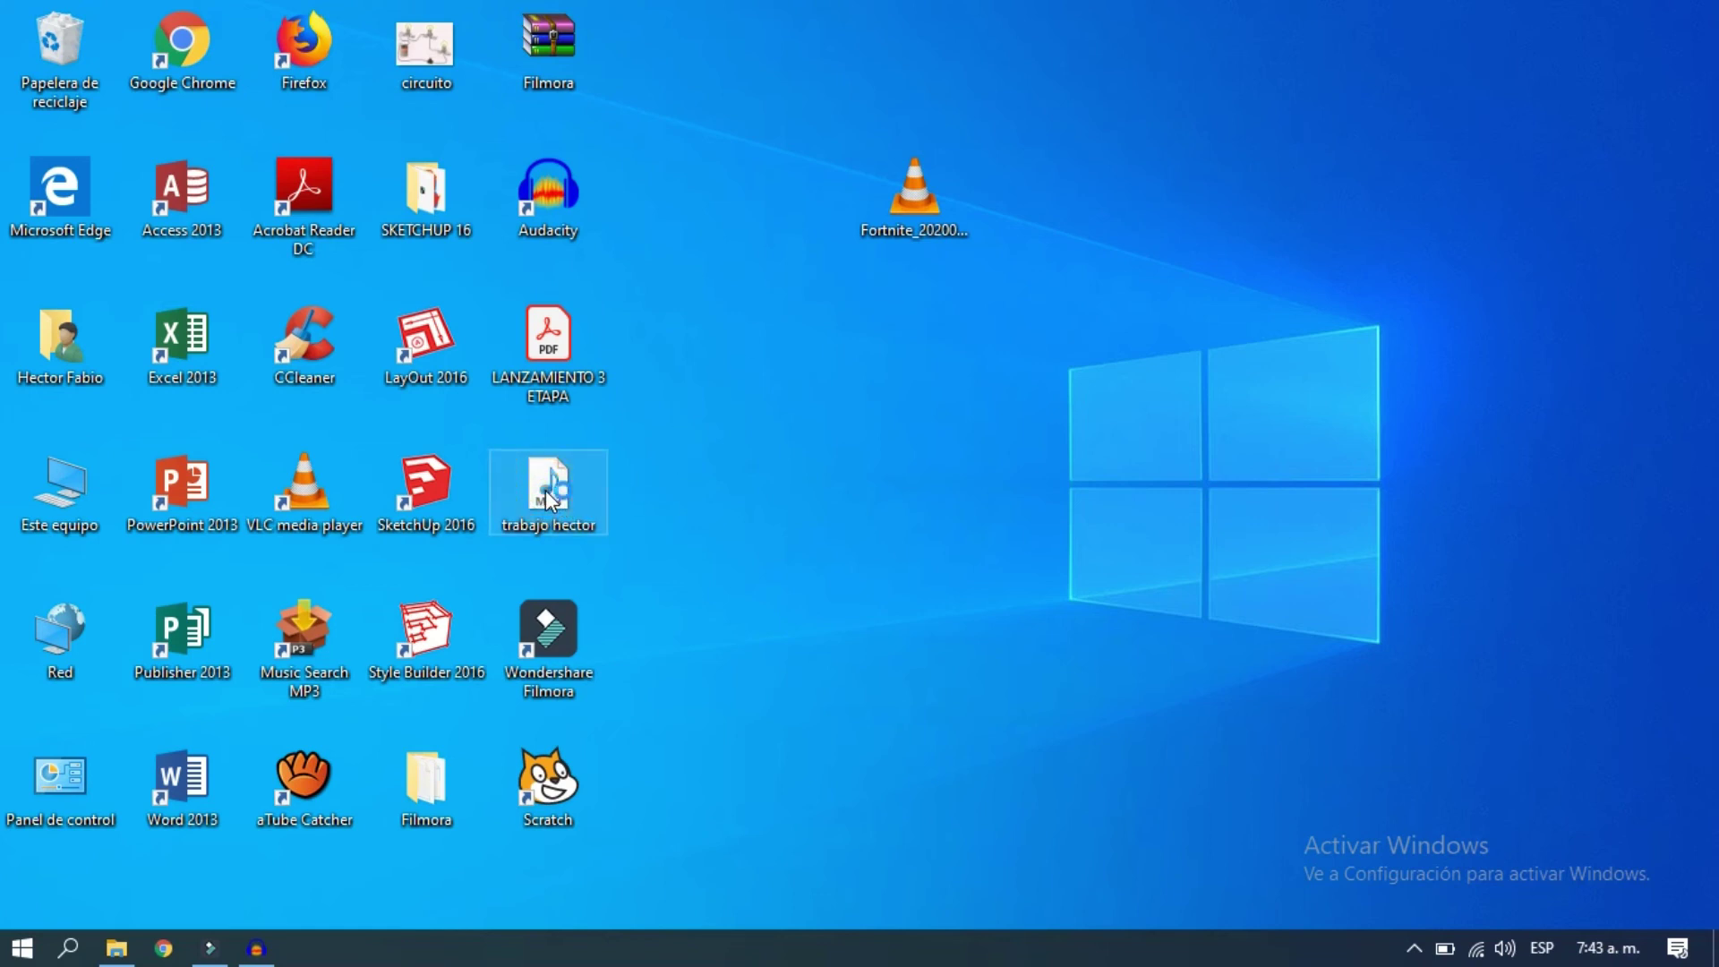
Open the exported "trabajo" MP3 from the desktop in Windows Media Player, play it in a maximized window, and close the player
mouse_move(550, 500)
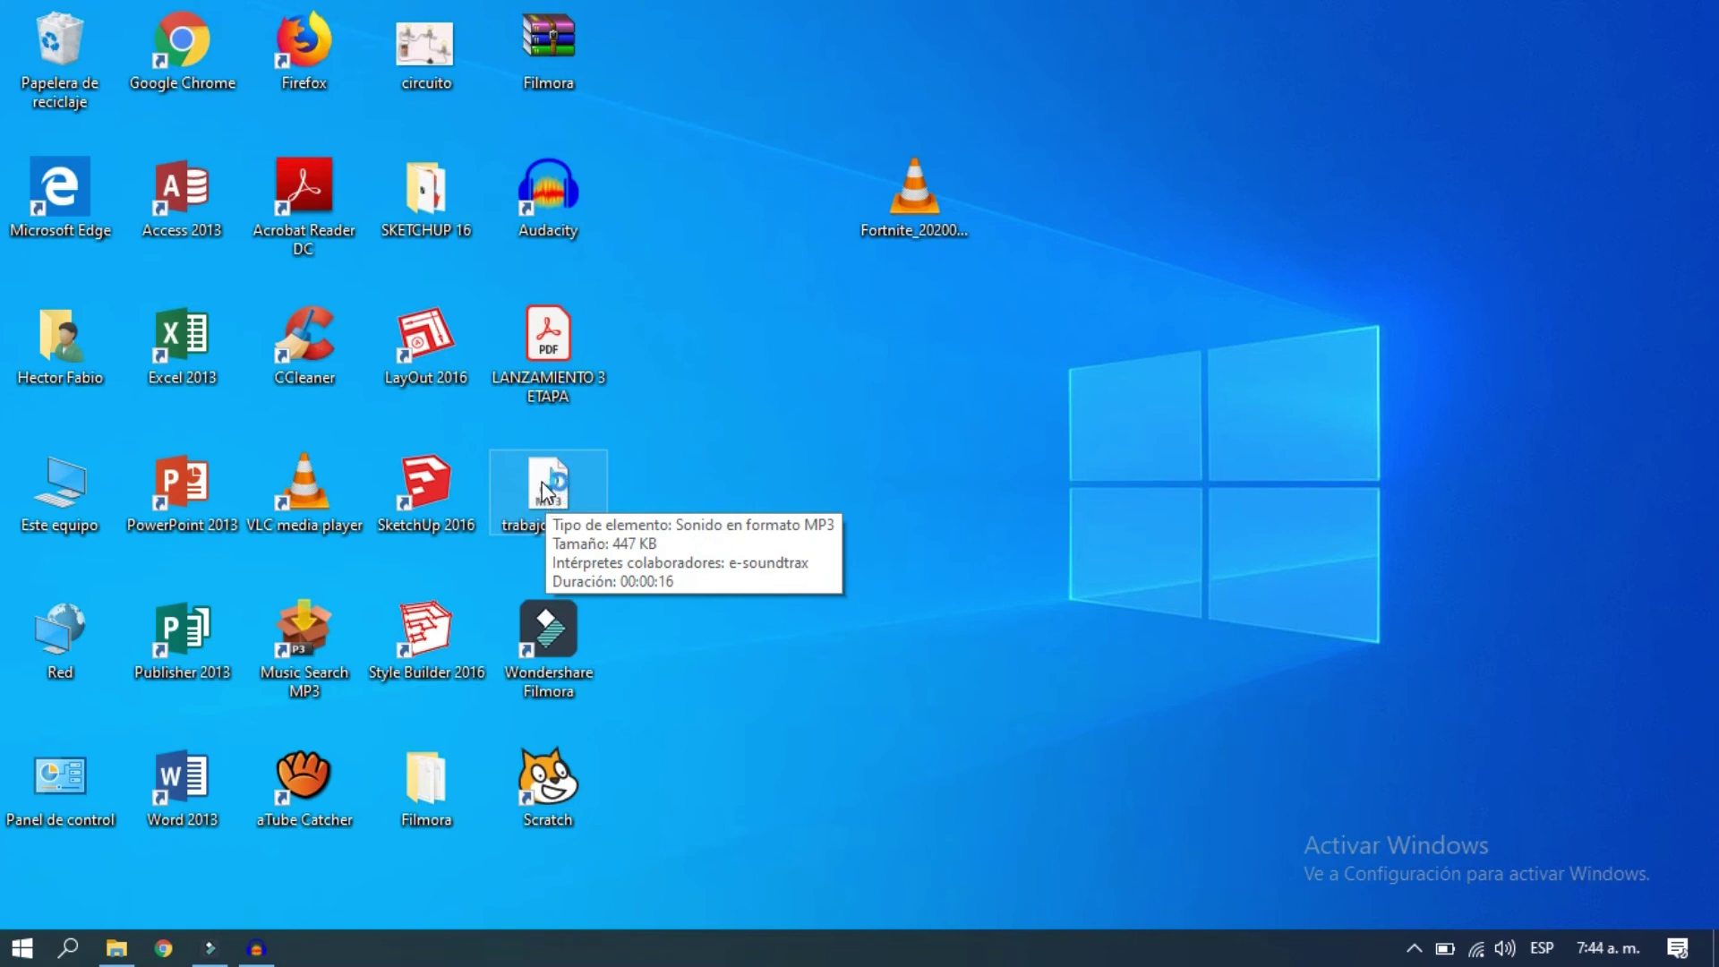
double_click(543, 488)
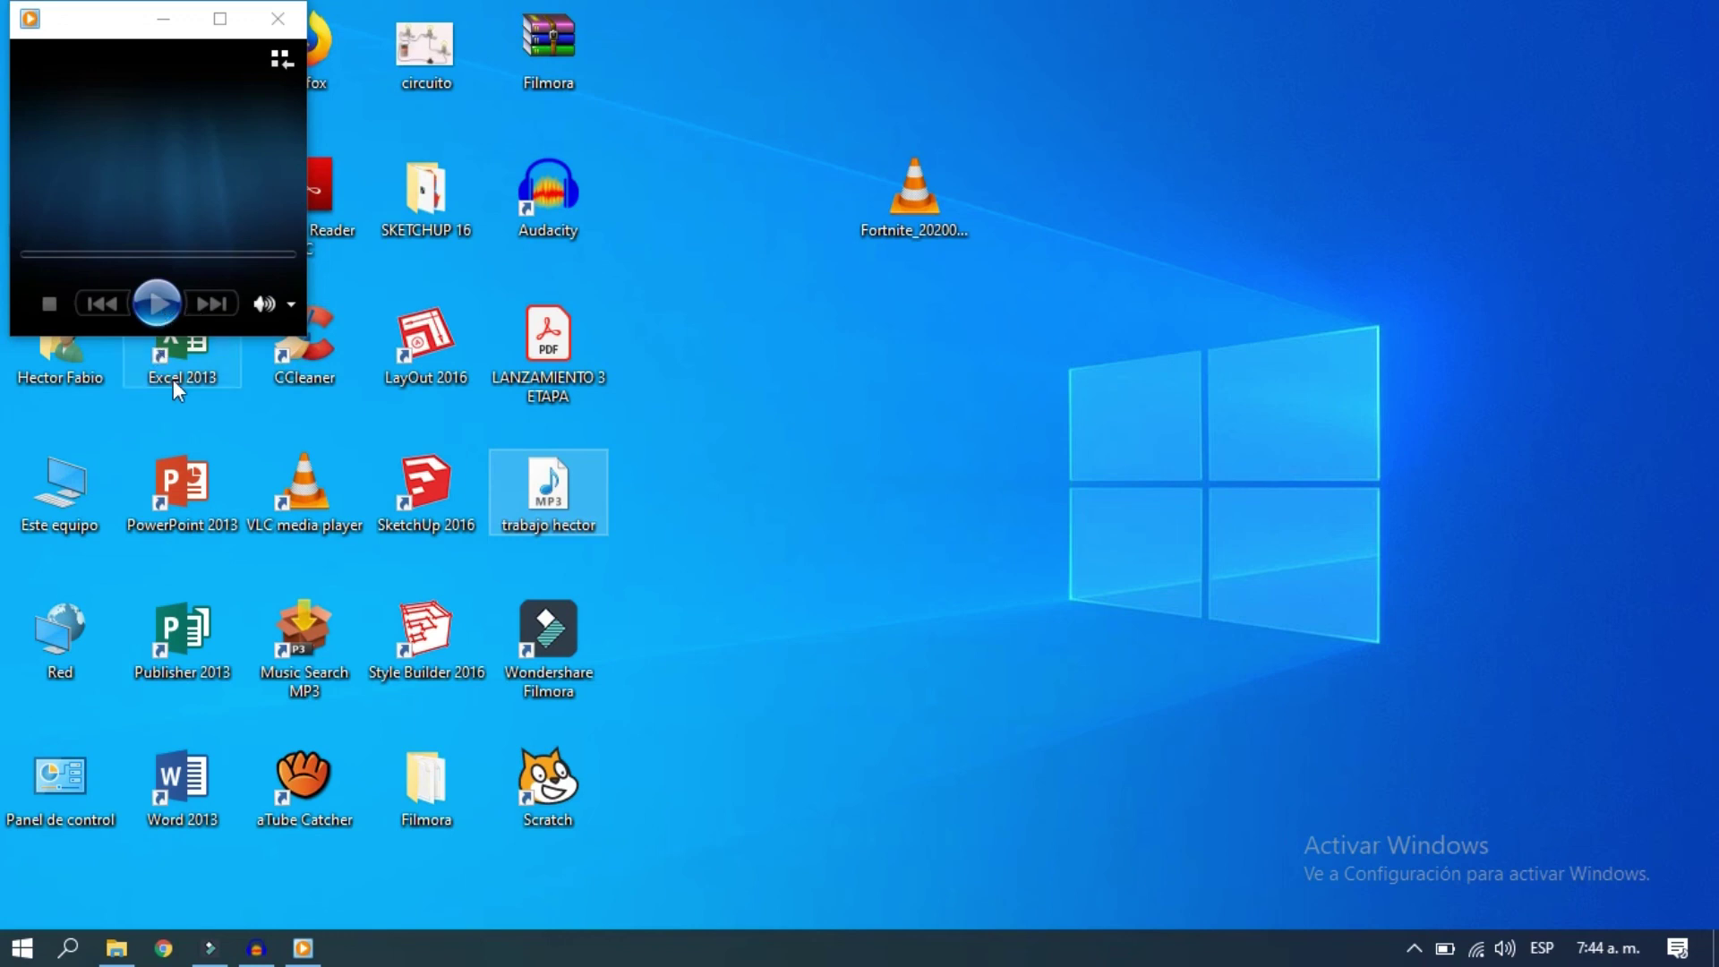
click(203, 18)
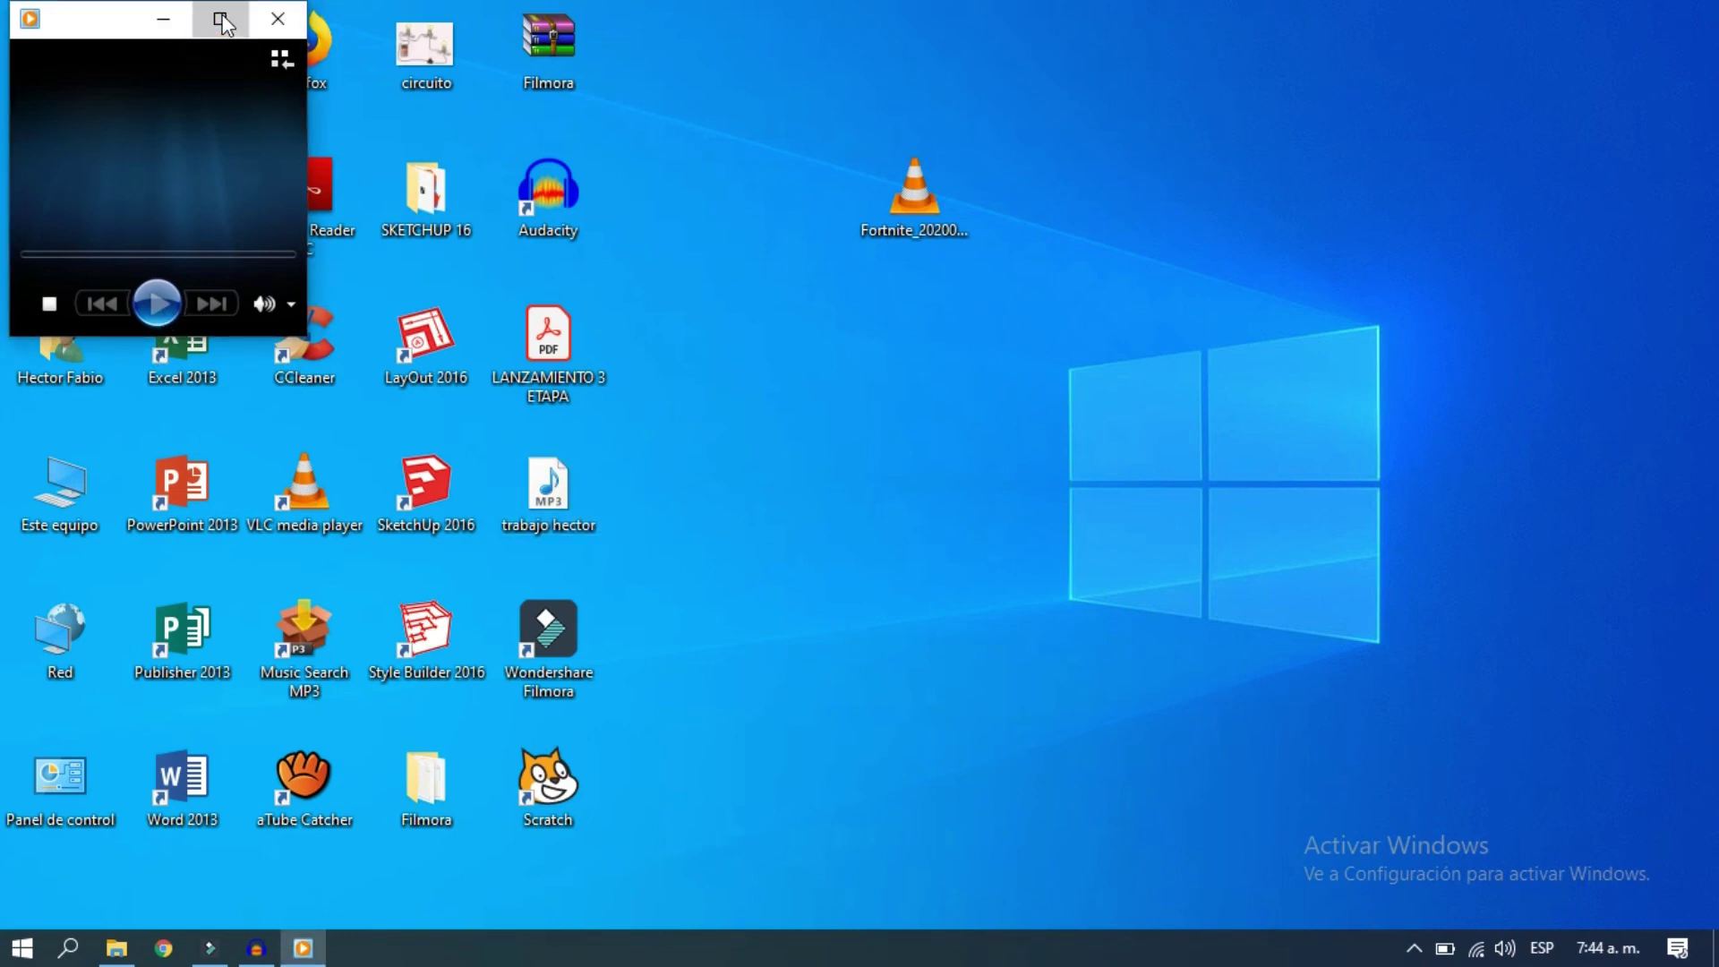
click(223, 20)
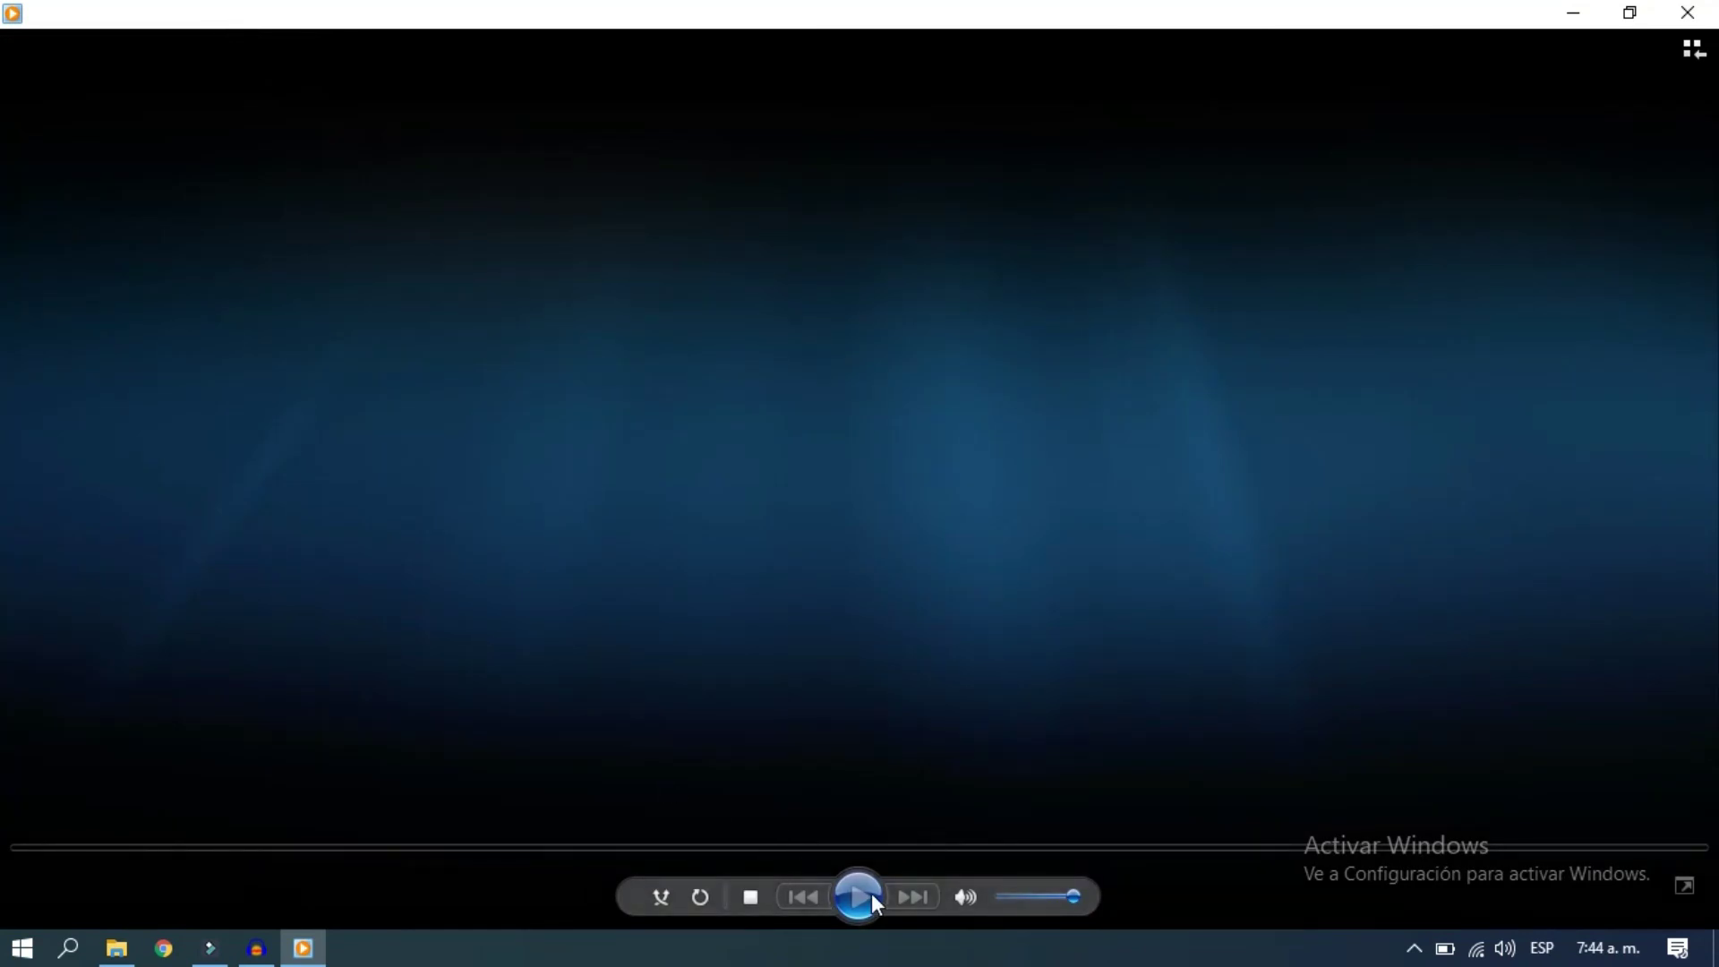
key(ctrl+p)
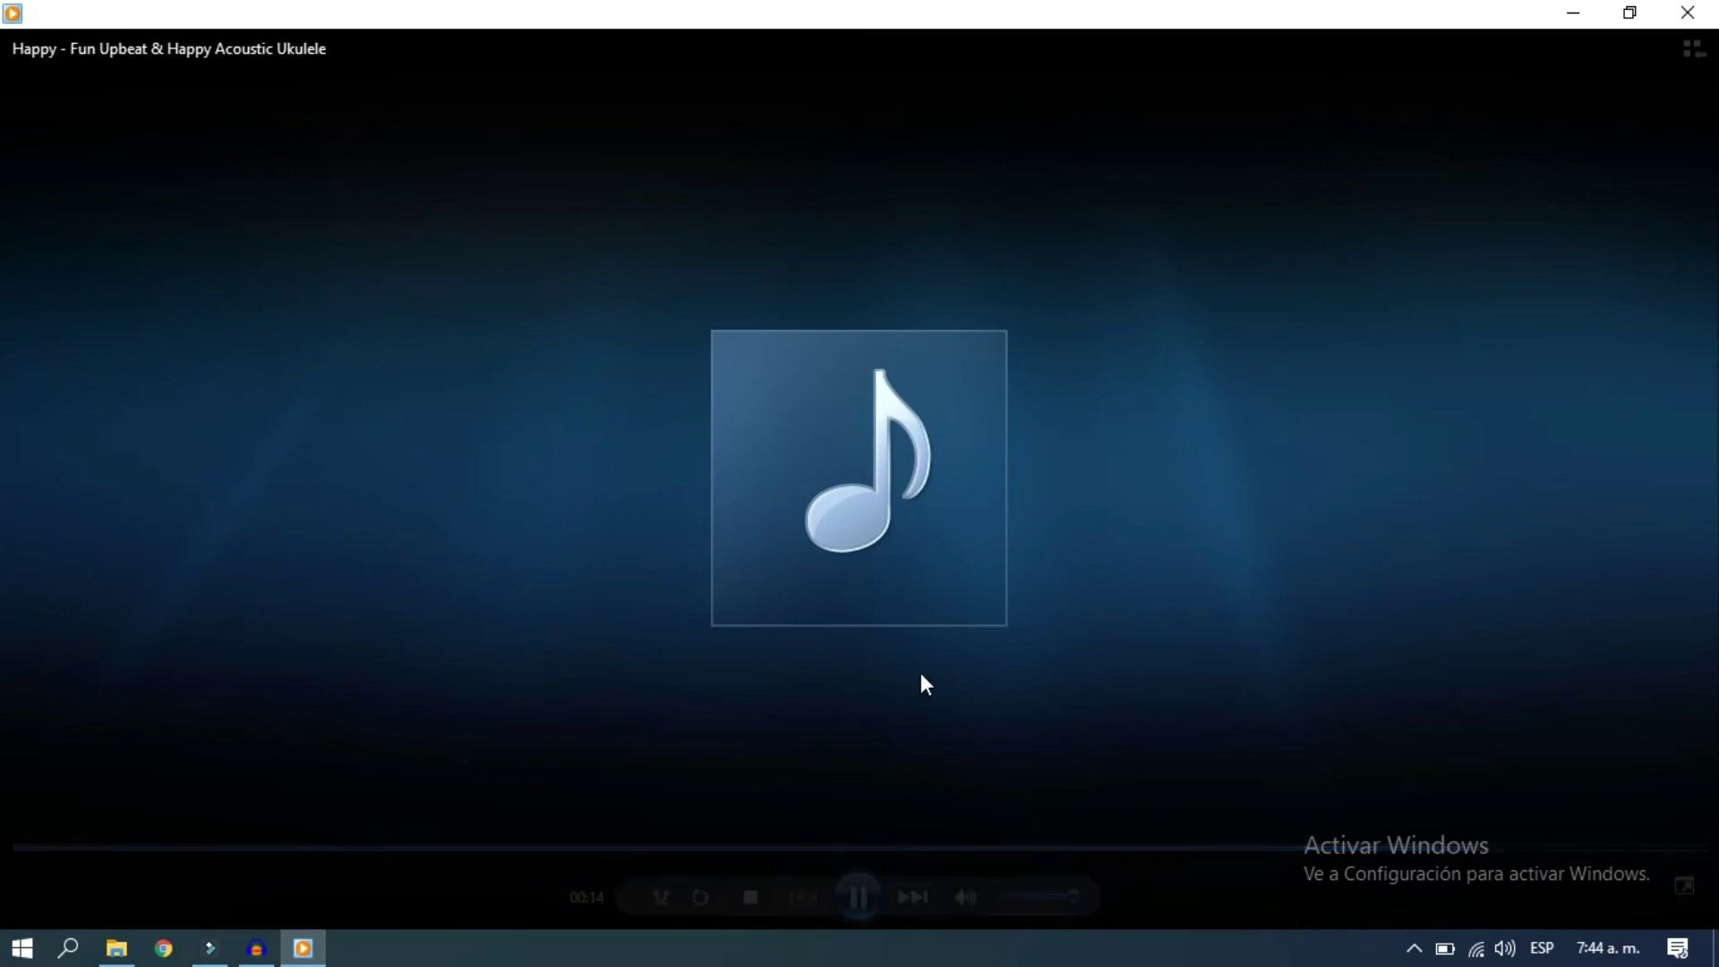
click(1689, 14)
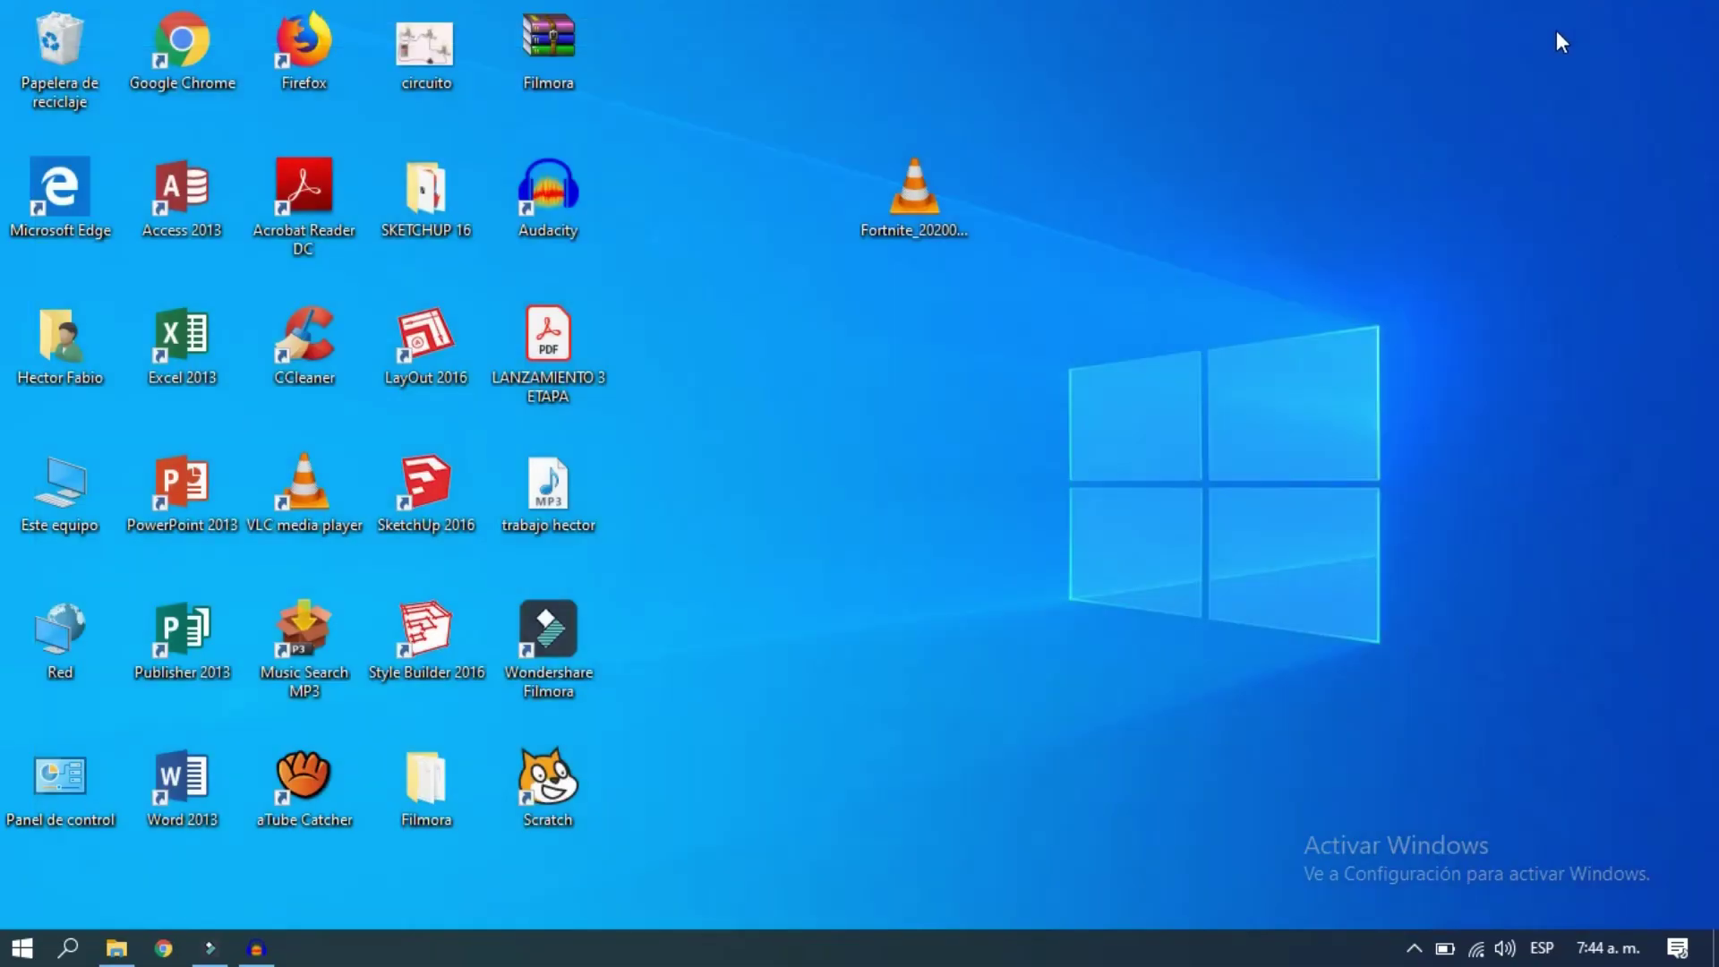